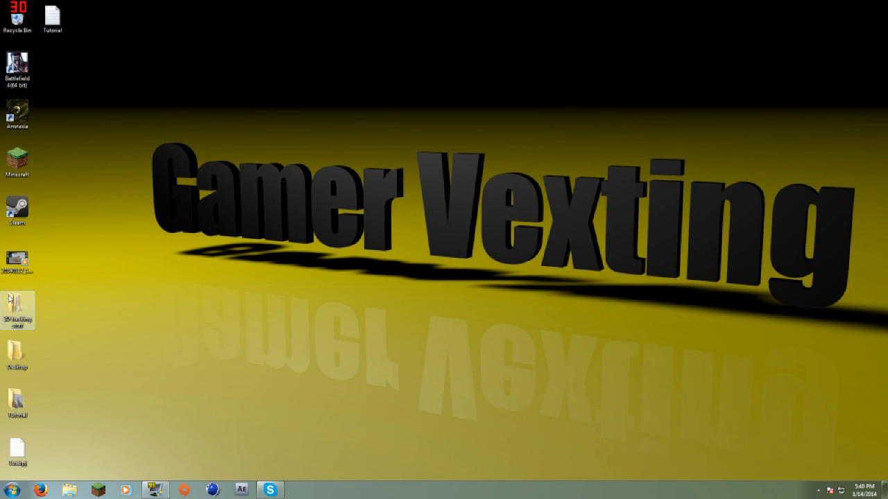
# Step: Play the 20140112_163946 video from the desktop, skip ahead to a later part, and close the player
pyautogui.doubleClick(17, 261)
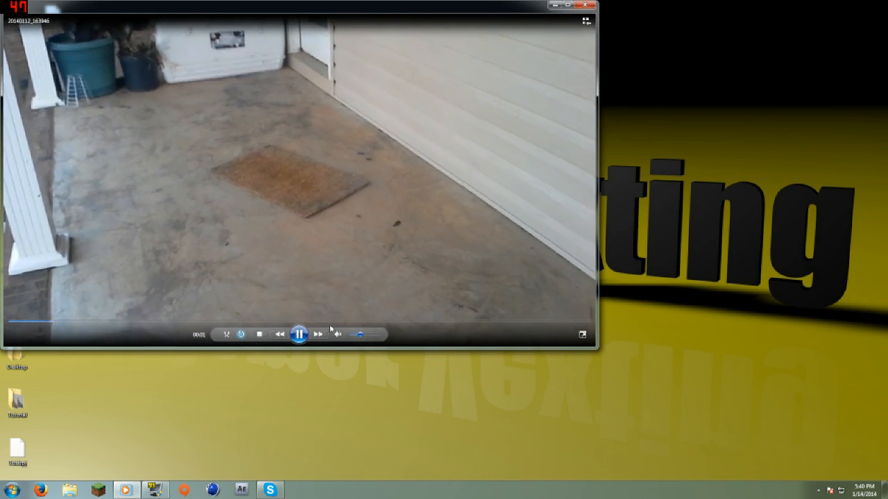
pyautogui.click(361, 322)
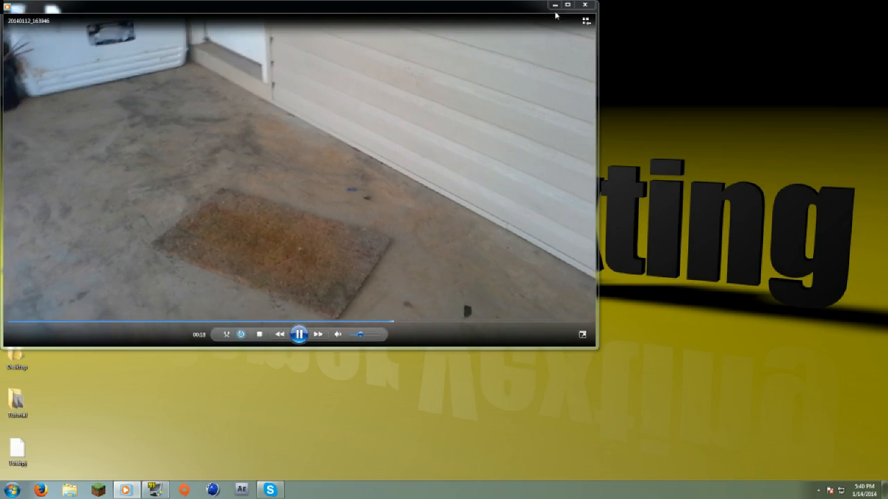
pyautogui.click(585, 5)
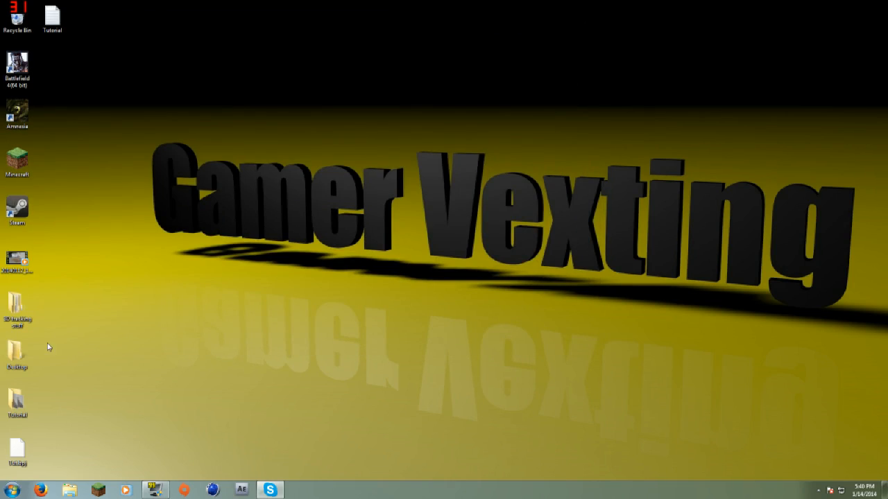
# Step: Launch After Effects, continue on the trial basis, and dismiss the welcome window
pyautogui.click(13, 491)
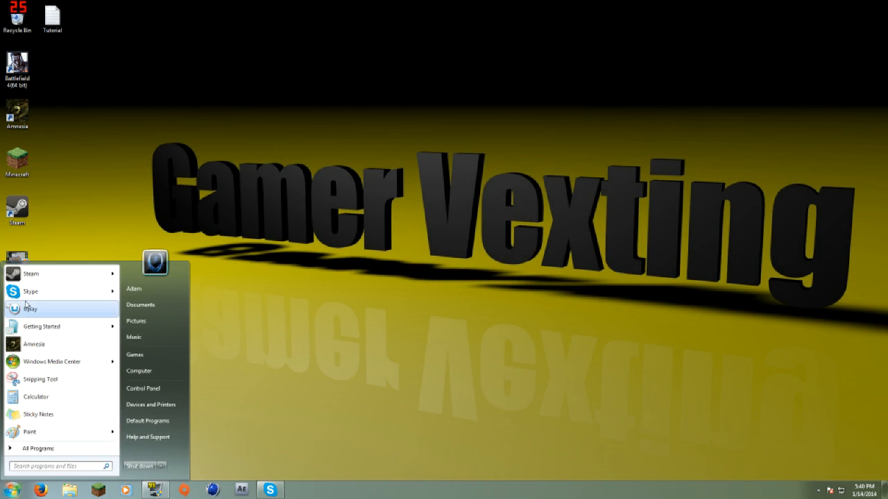
pyautogui.click(215, 356)
pyautogui.click(239, 490)
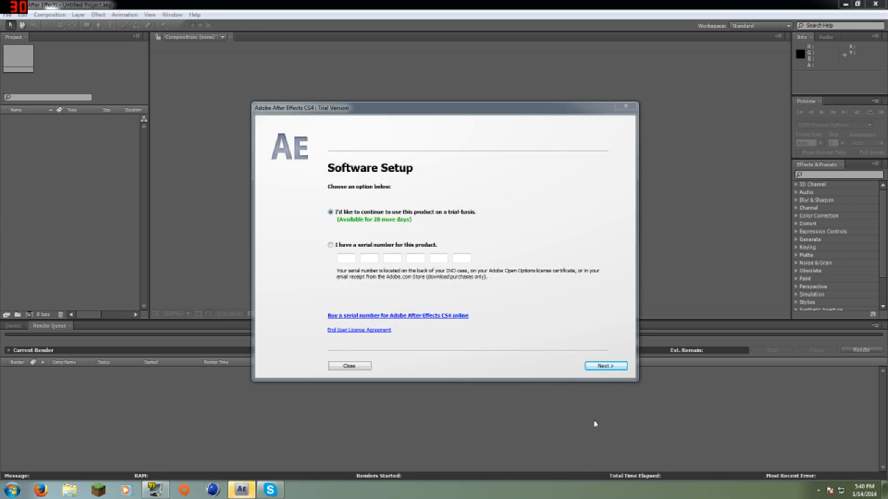
pyautogui.click(601, 366)
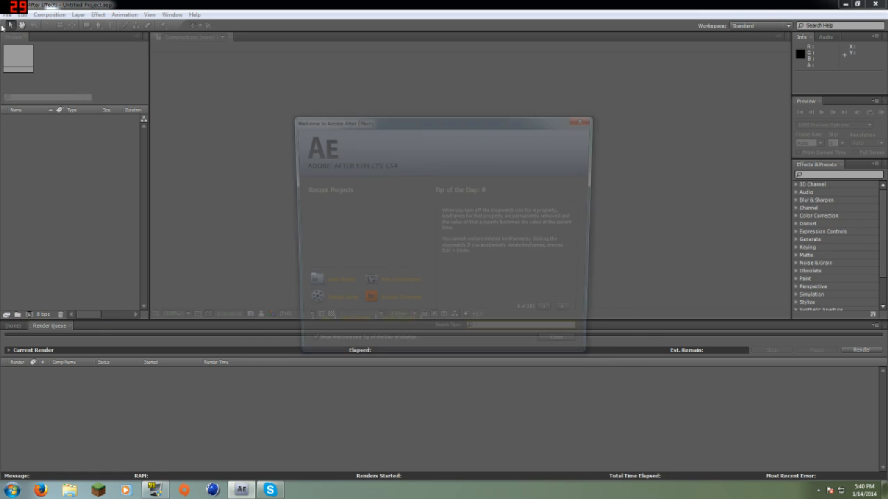
pyautogui.click(586, 118)
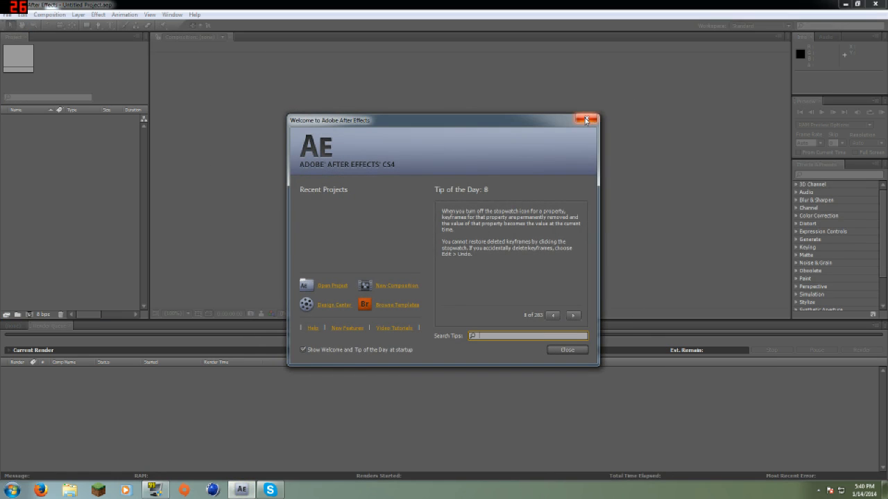
# Step: Import the 20140112_163946 video from the Desktop and create a composition from it
pyautogui.click(7, 15)
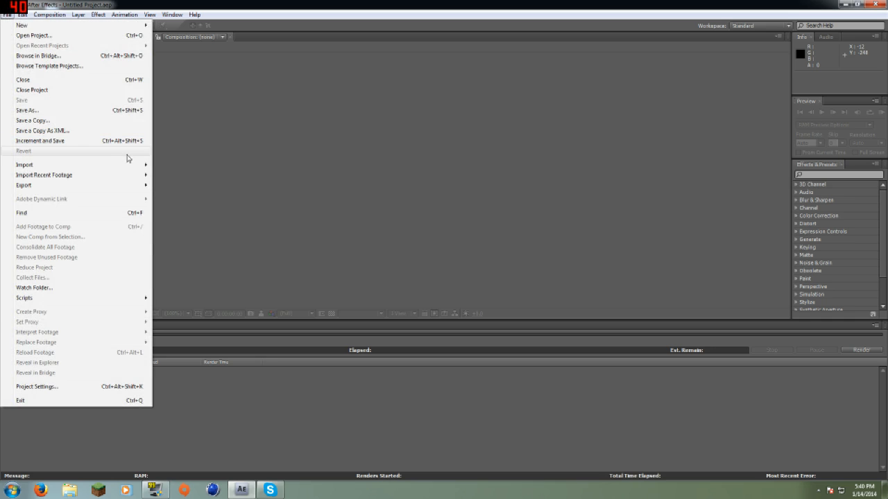
pyautogui.click(167, 165)
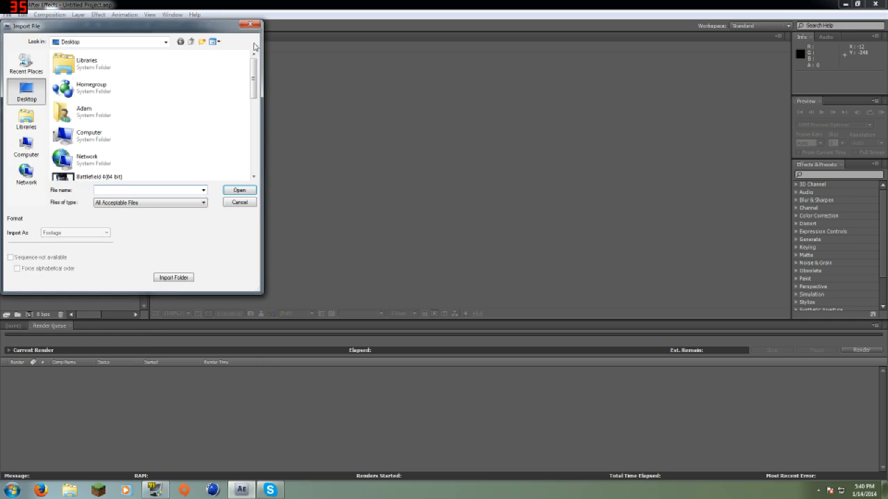
pyautogui.moveTo(254, 75); pyautogui.dragTo(254, 133)
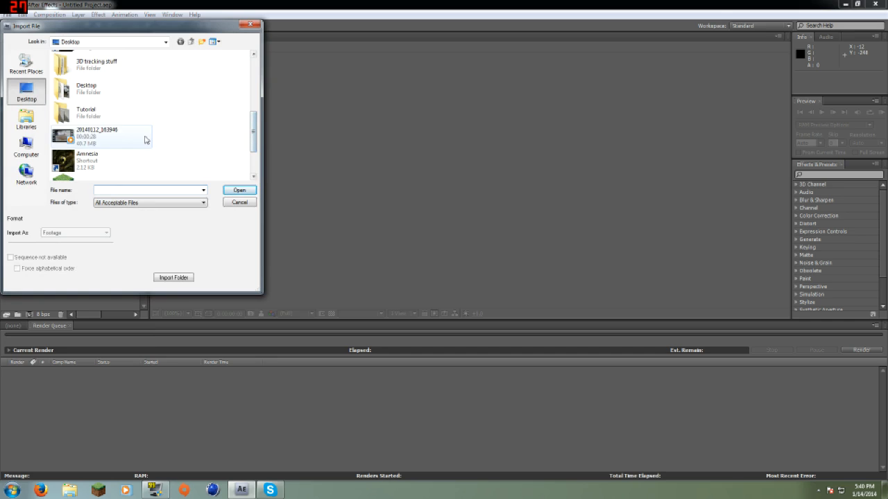
pyautogui.click(98, 132)
pyautogui.click(237, 189)
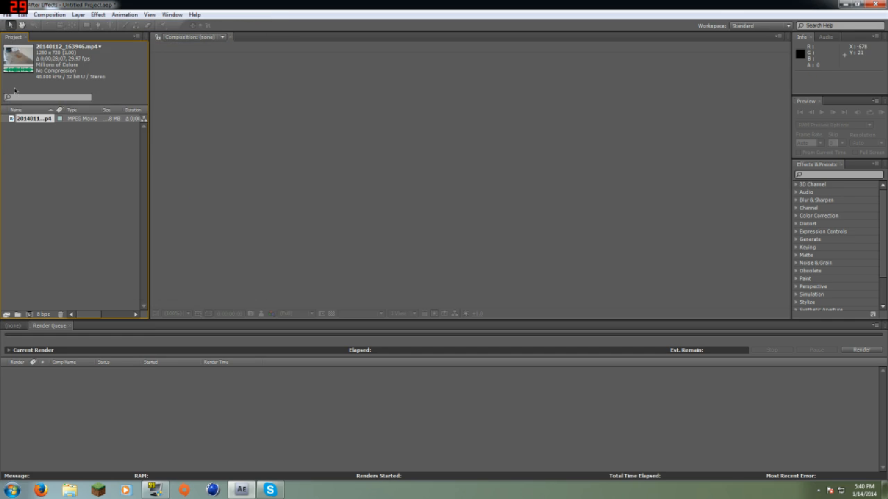
pyautogui.moveTo(34, 118); pyautogui.dragTo(81, 364)
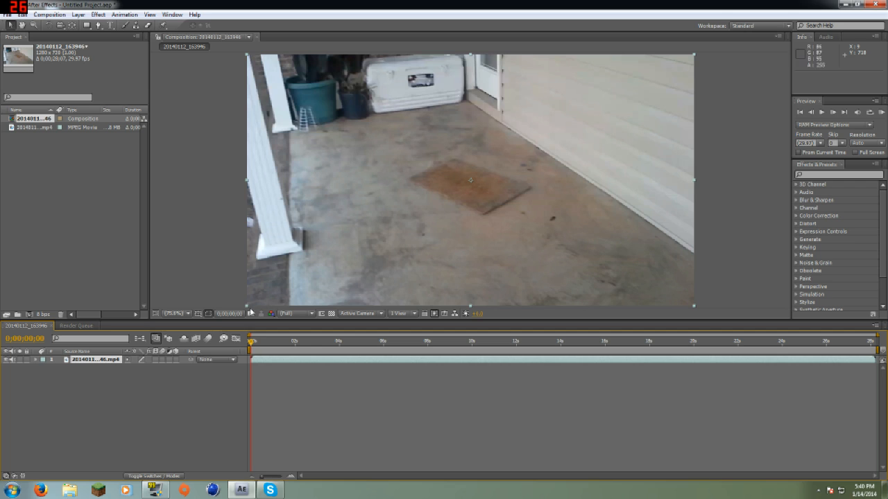
# Step: Add the 20140112_163946 composition to the render queue
pyautogui.moveTo(255, 343); pyautogui.dragTo(61, 312)
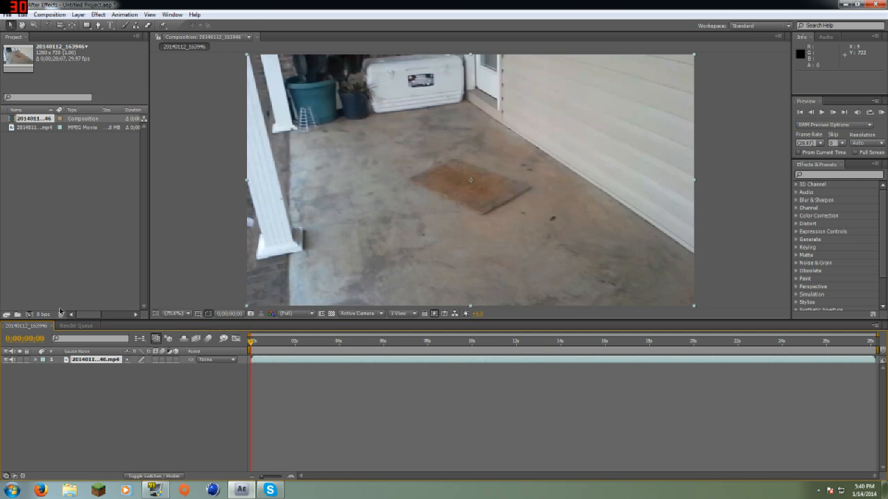
pyautogui.click(58, 13)
pyautogui.click(101, 7)
pyautogui.click(8, 15)
pyautogui.moveTo(51, 16)
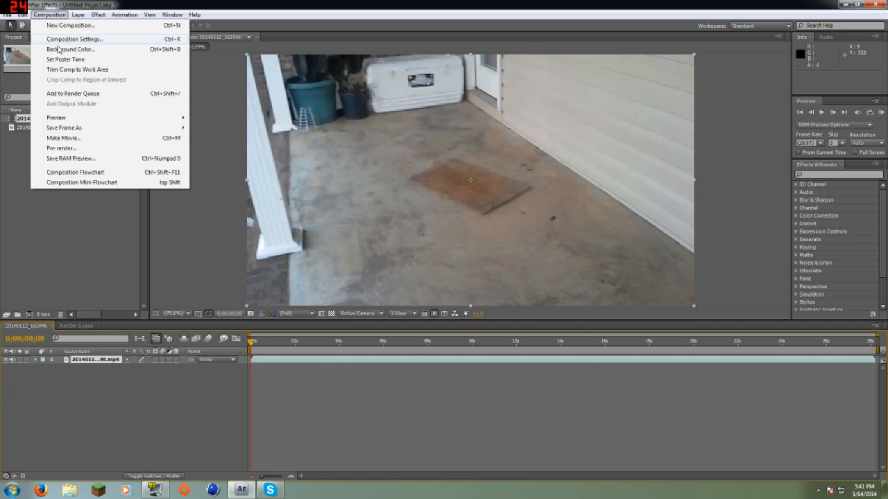
pyautogui.click(72, 93)
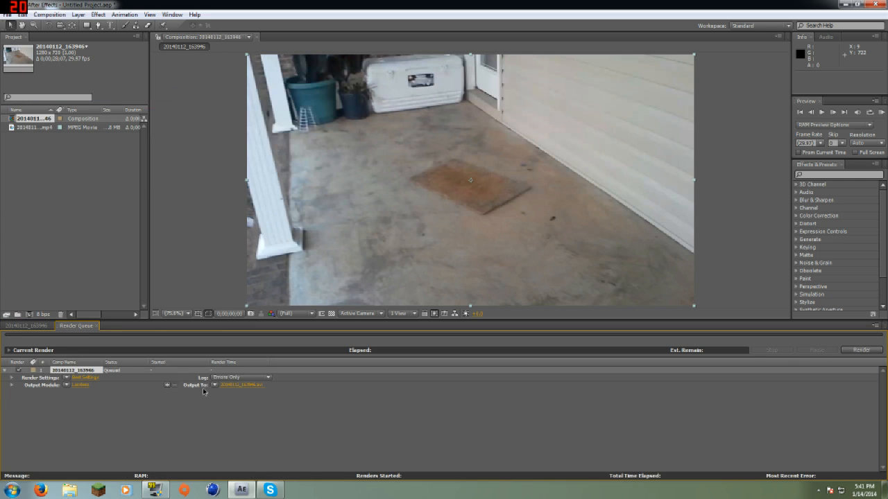
# Step: Set the queued render's output format to TIFF Sequence
pyautogui.click(77, 385)
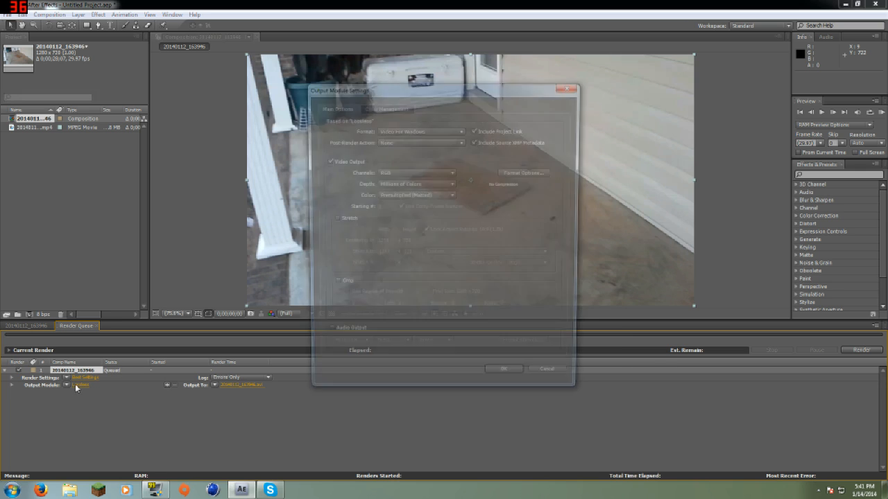
pyautogui.click(420, 129)
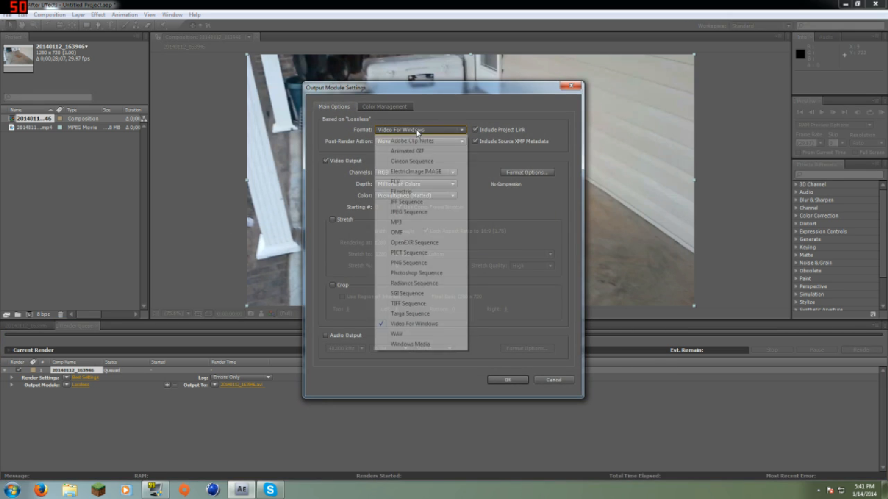
pyautogui.click(411, 306)
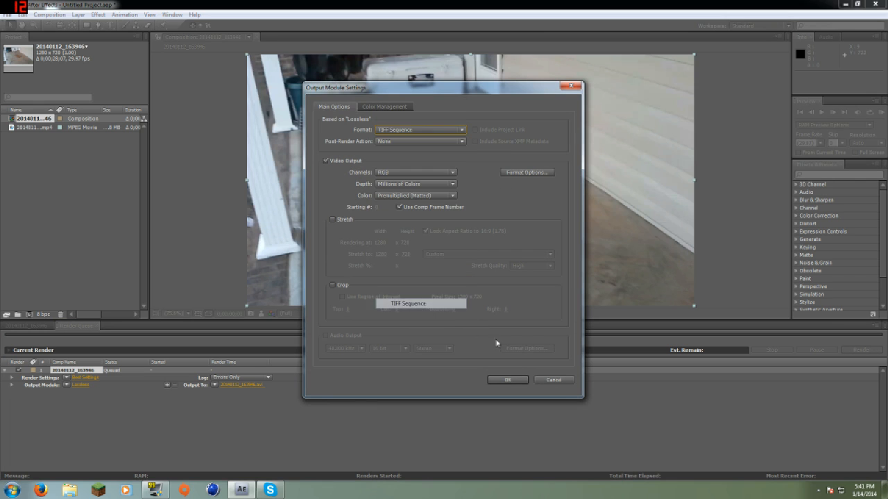
pyautogui.click(507, 380)
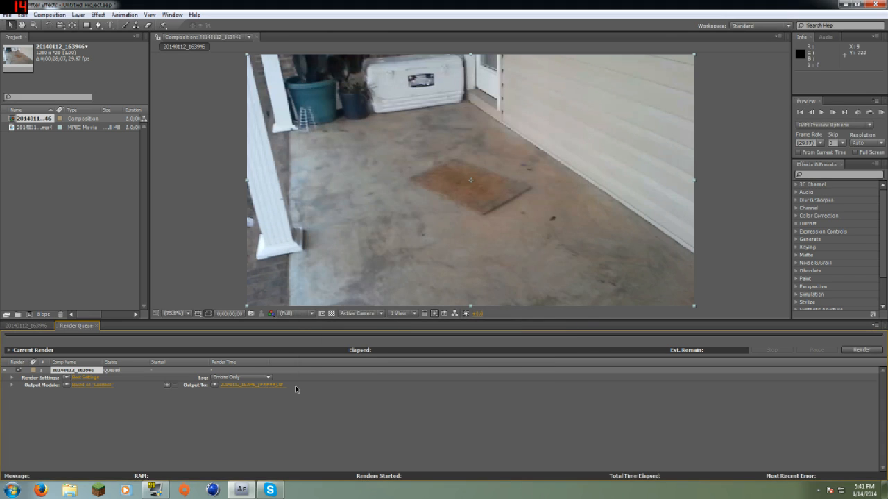
# Step: Examine the render's output destination in the Desktop's Tutorial folder and its output module settings, leaving both unchanged
pyautogui.click(244, 386)
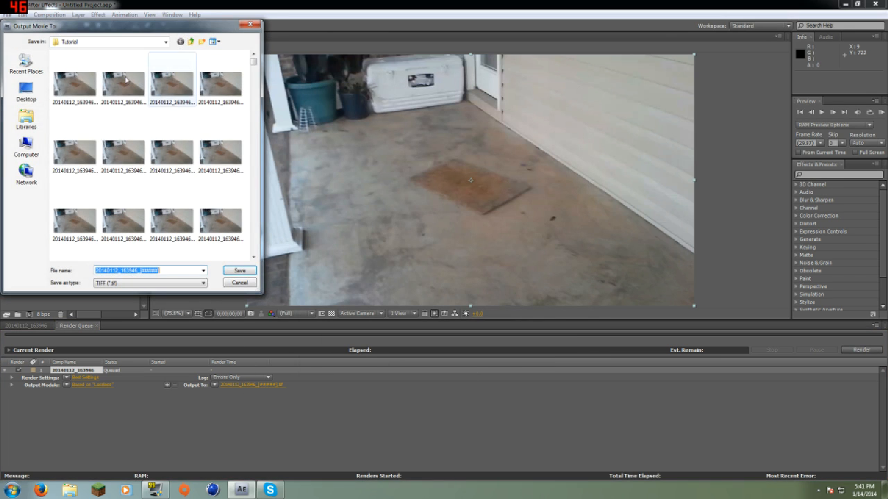
pyautogui.click(21, 90)
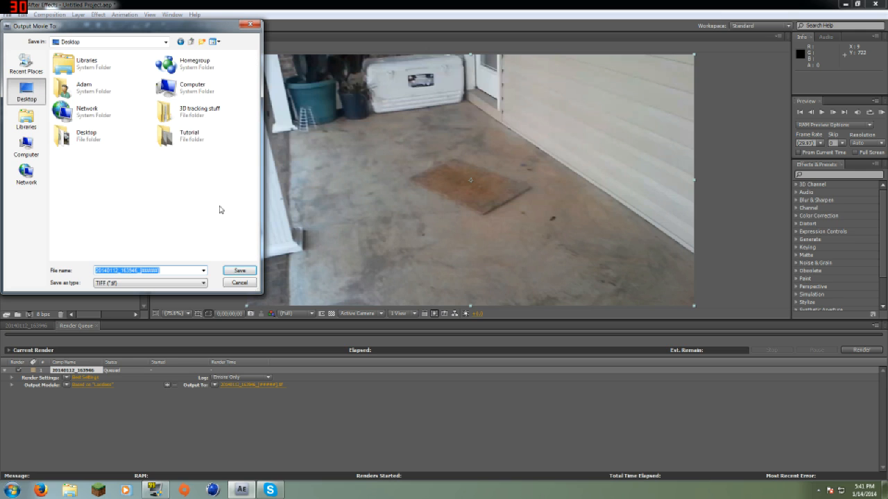
pyautogui.doubleClick(186, 141)
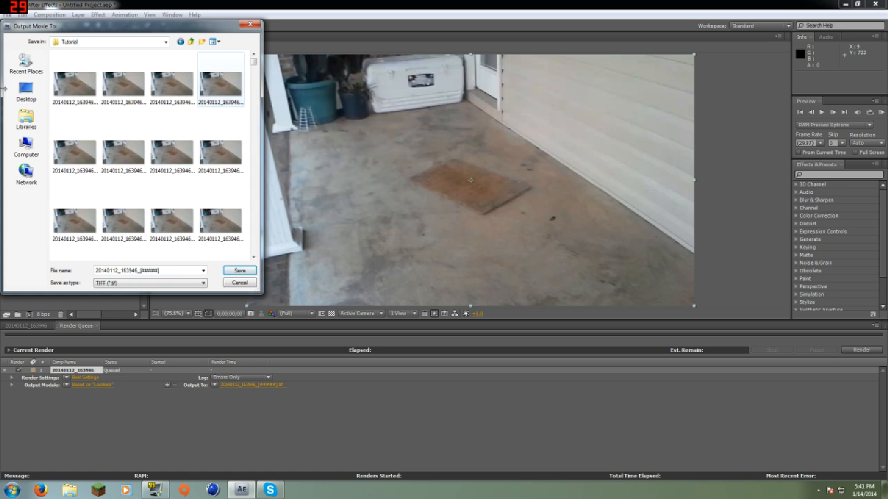
pyautogui.click(244, 26)
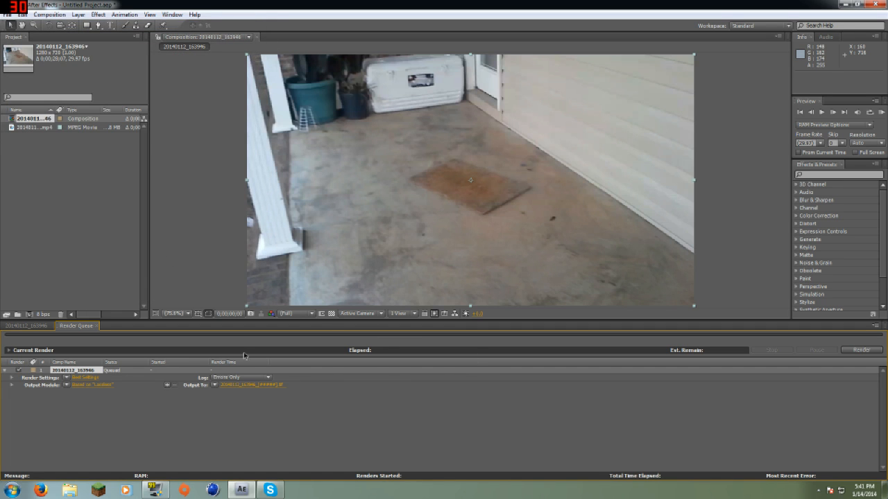
pyautogui.click(95, 386)
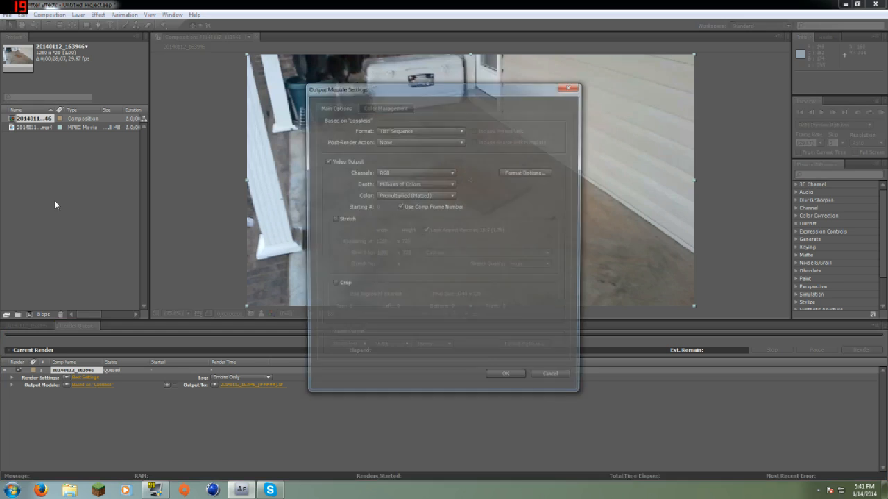
pyautogui.click(565, 87)
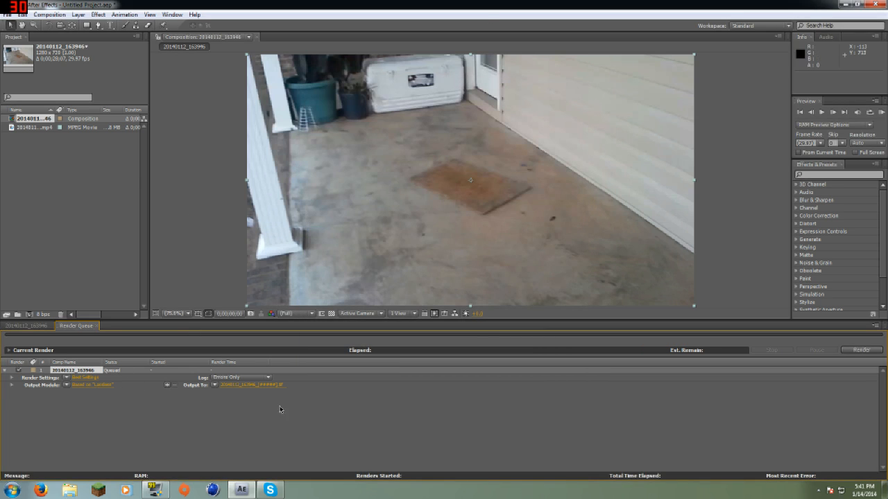
# Step: Quit After Effects without saving the untitled project
pyautogui.click(252, 392)
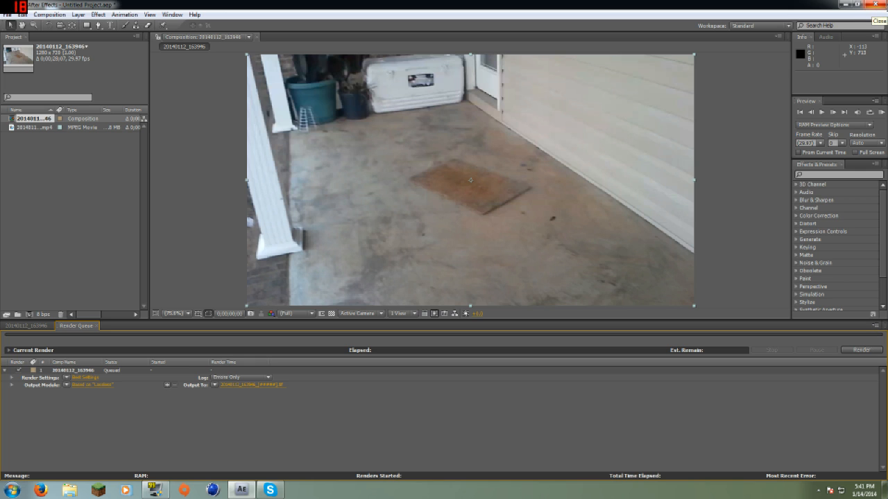
pyautogui.click(877, 4)
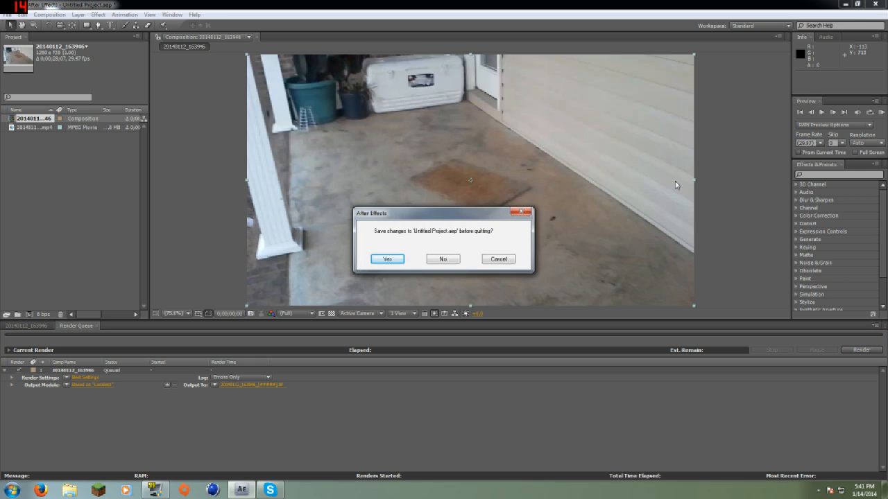
pyautogui.click(448, 259)
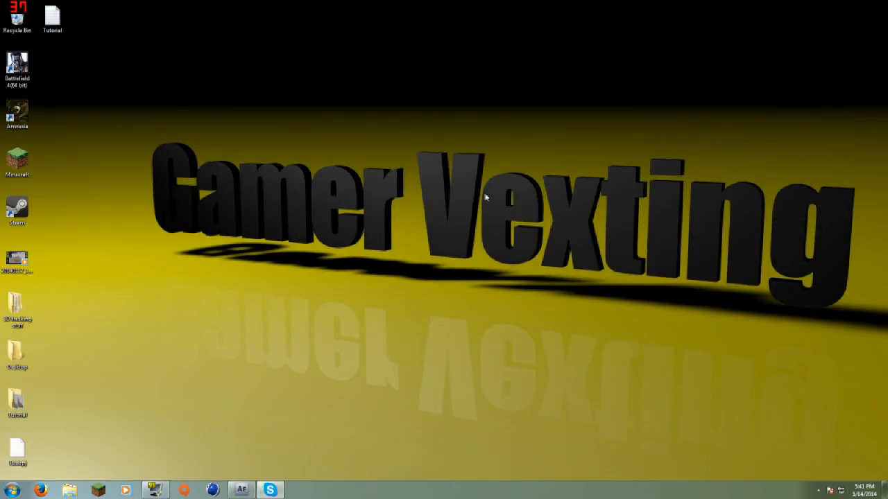
# Step: Look through the image sequence in the desktop's Tutorial folder and close the folder window
pyautogui.doubleClick(17, 402)
pyautogui.scroll(-2, 767, 295)
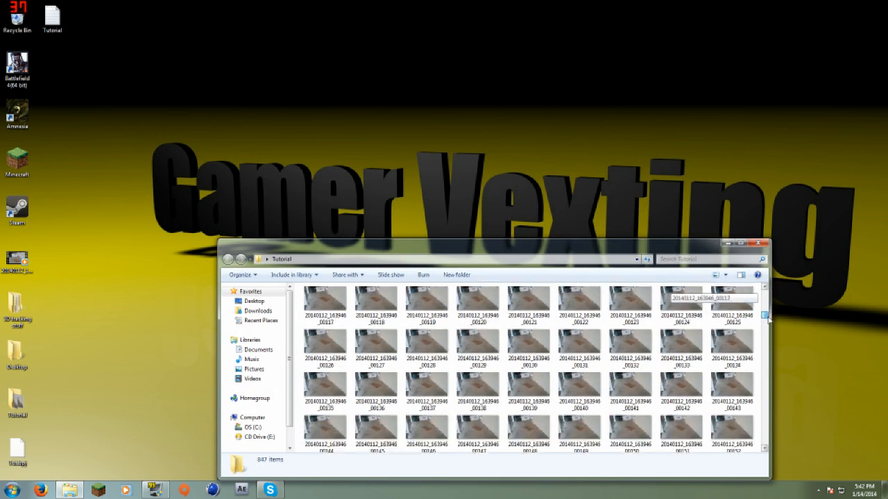
pyautogui.click(762, 242)
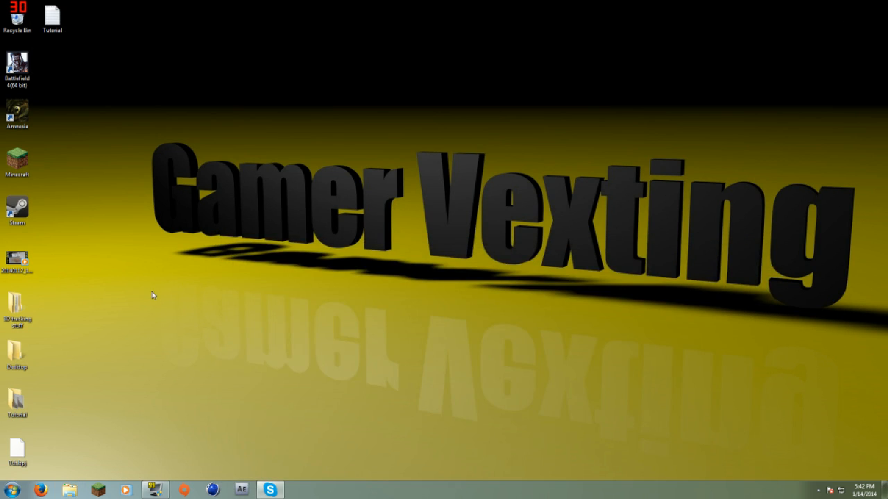
# Step: Launch boujou from the boujou 5.0 folder inside 3D tracking stuff, close the folder window, and maximize boujou
pyautogui.doubleClick(15, 316)
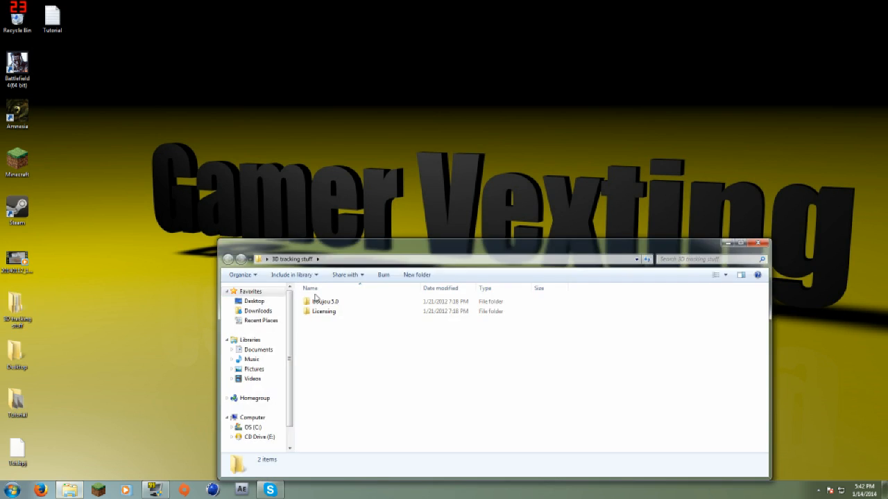
pyautogui.click(329, 301)
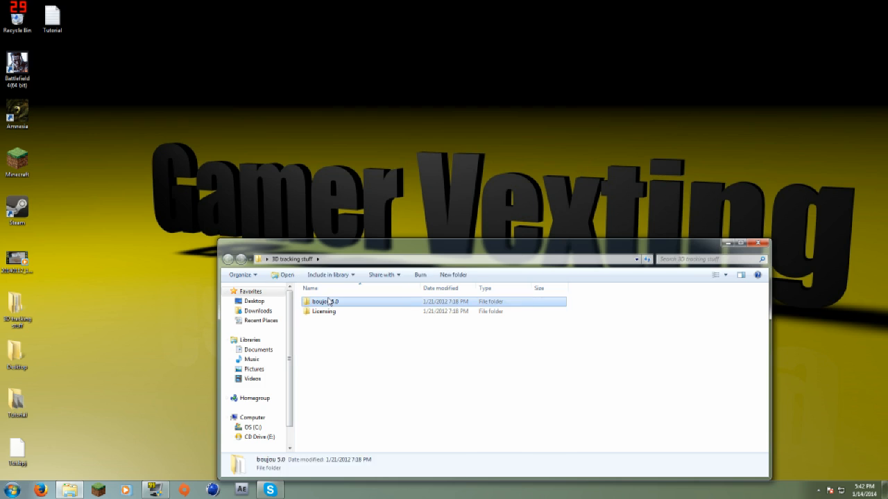
pyautogui.doubleClick(329, 302)
pyautogui.doubleClick(345, 350)
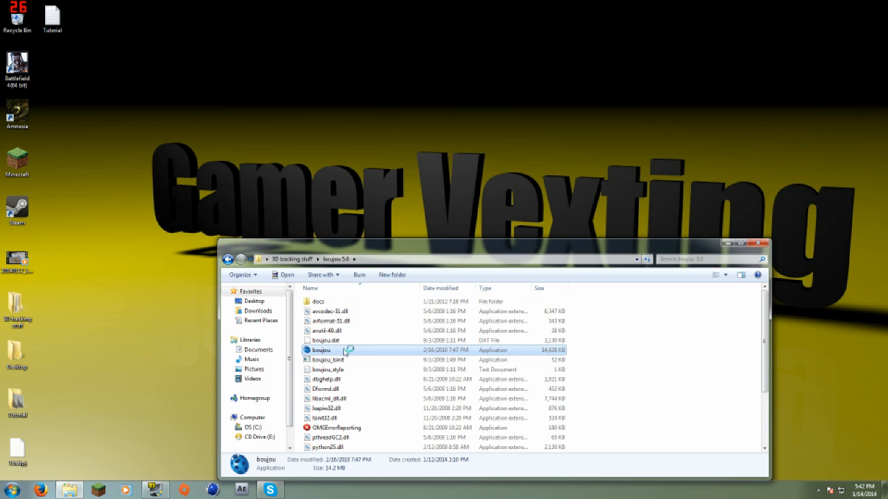
pyautogui.click(758, 243)
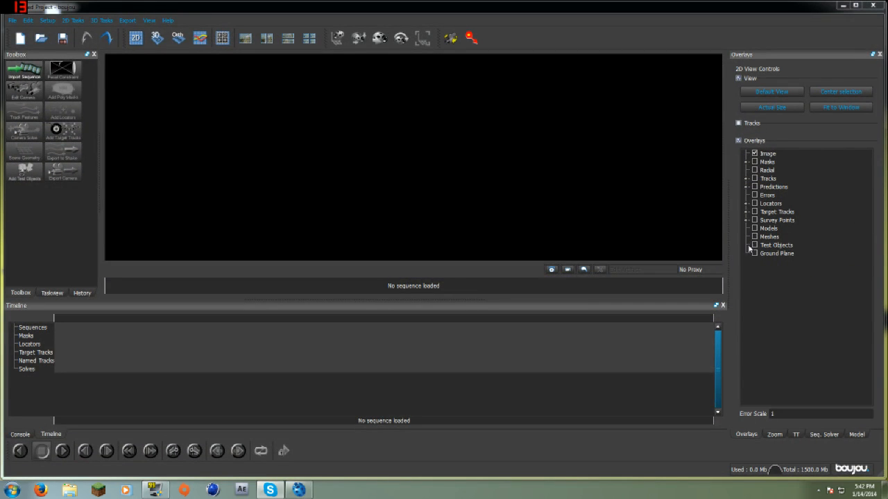
pyautogui.click(855, 6)
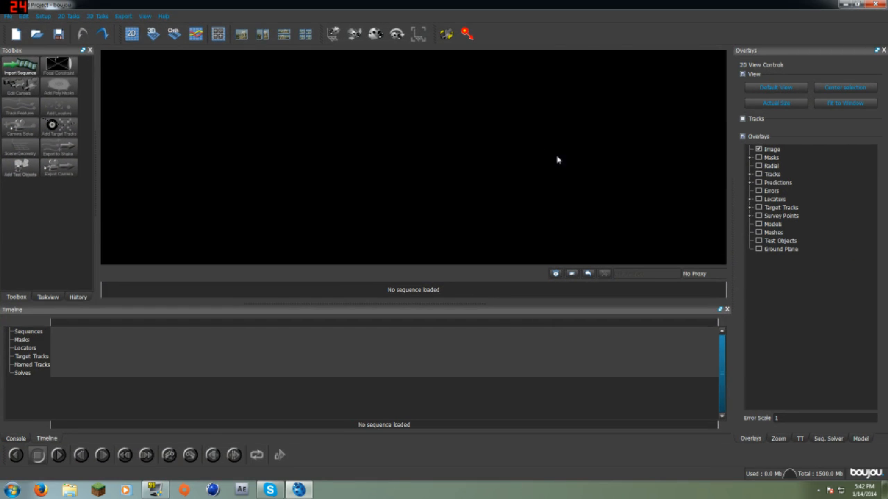
# Step: Import the TIFF image sequence starting with 20140112_163946_00000.tif from the Desktop's Tutorial folder as a free-move, non-interlaced sequence
pyautogui.click(8, 16)
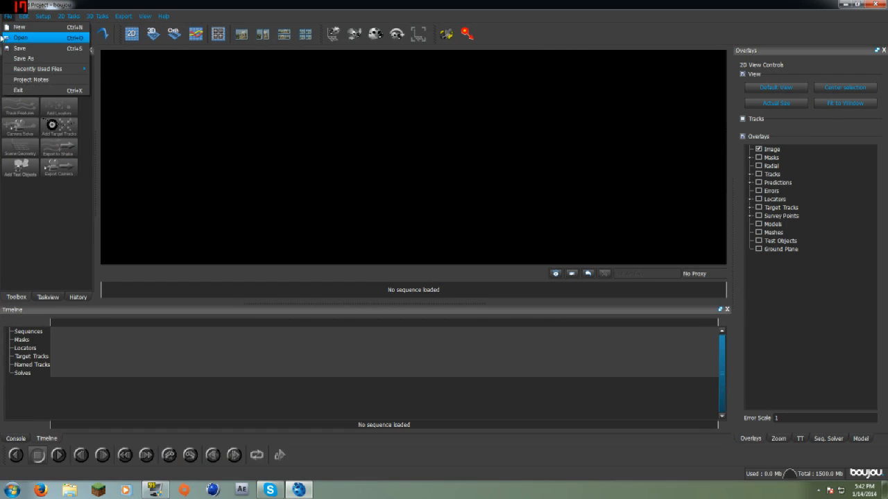
pyautogui.click(12, 266)
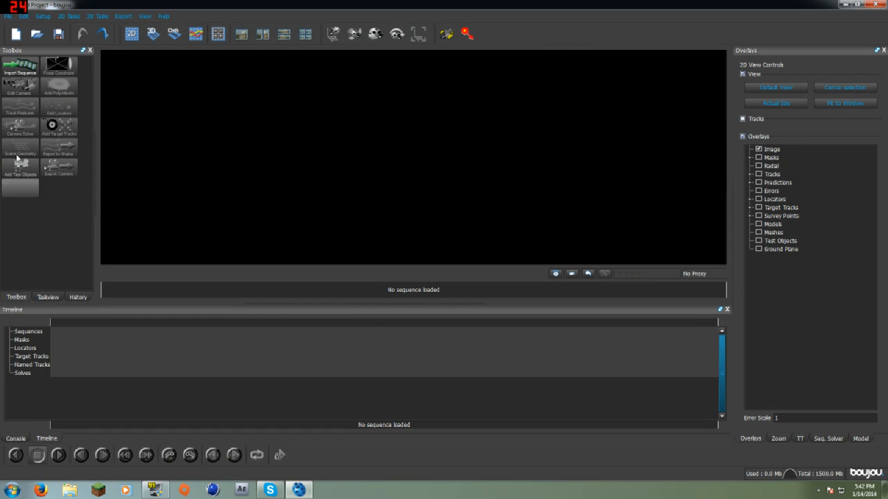
pyautogui.click(28, 73)
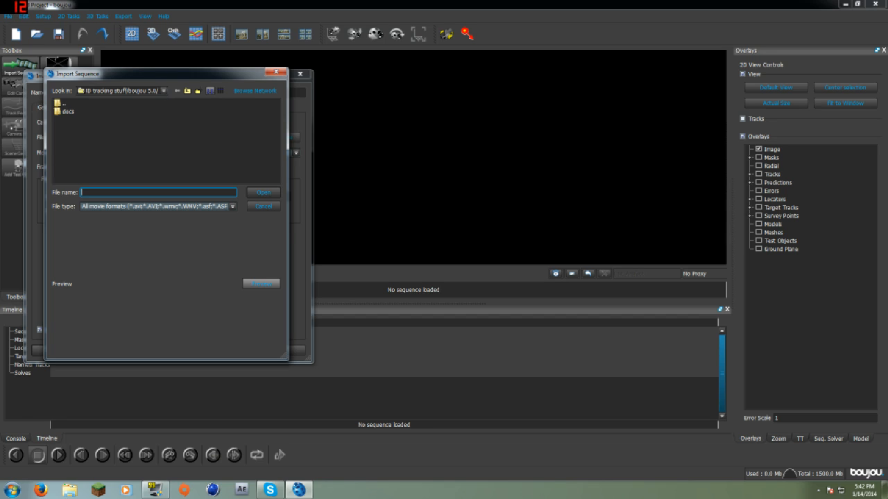
pyautogui.click(164, 91)
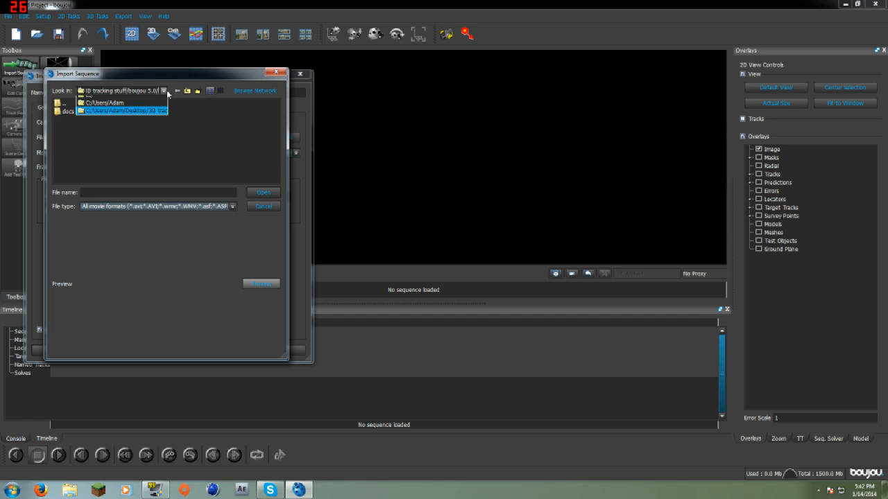
pyautogui.click(125, 108)
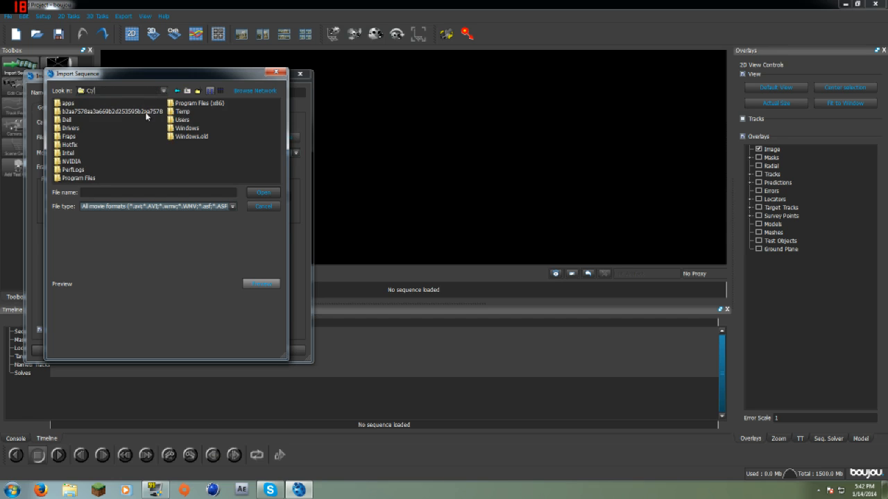
pyautogui.doubleClick(180, 120)
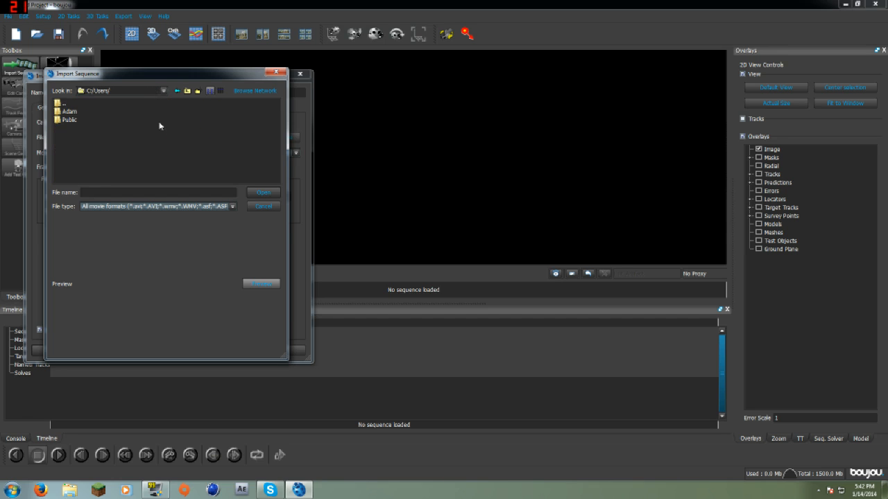
pyautogui.doubleClick(67, 111)
pyautogui.doubleClick(72, 128)
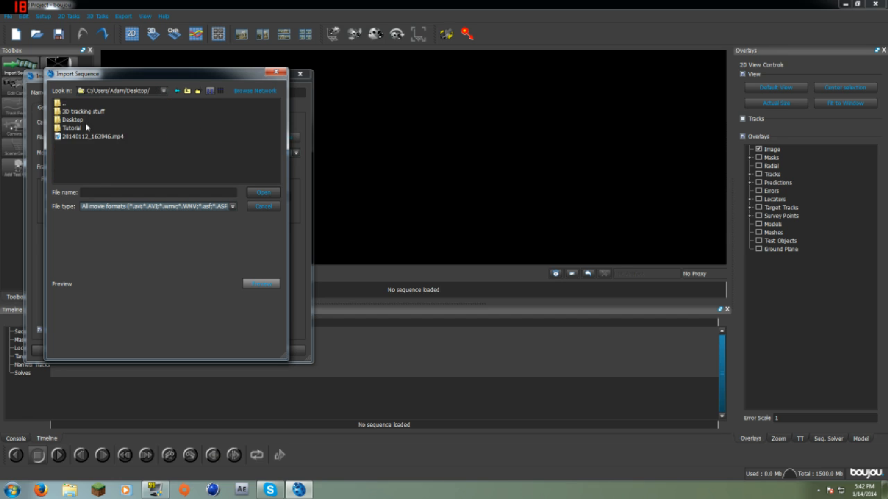
pyautogui.doubleClick(72, 128)
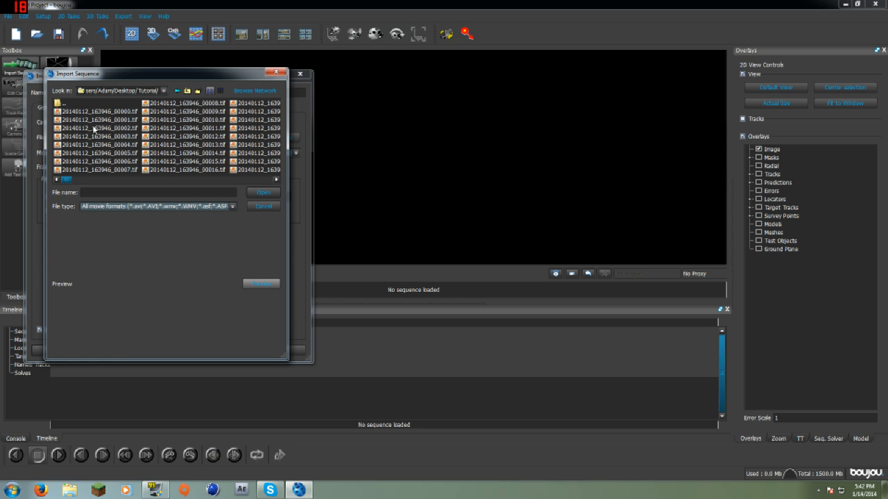
pyautogui.doubleClick(94, 111)
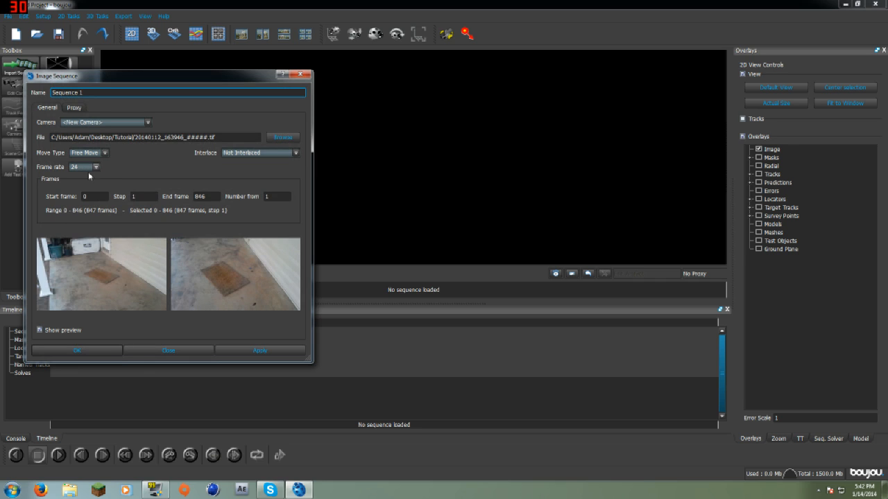
pyautogui.click(259, 350)
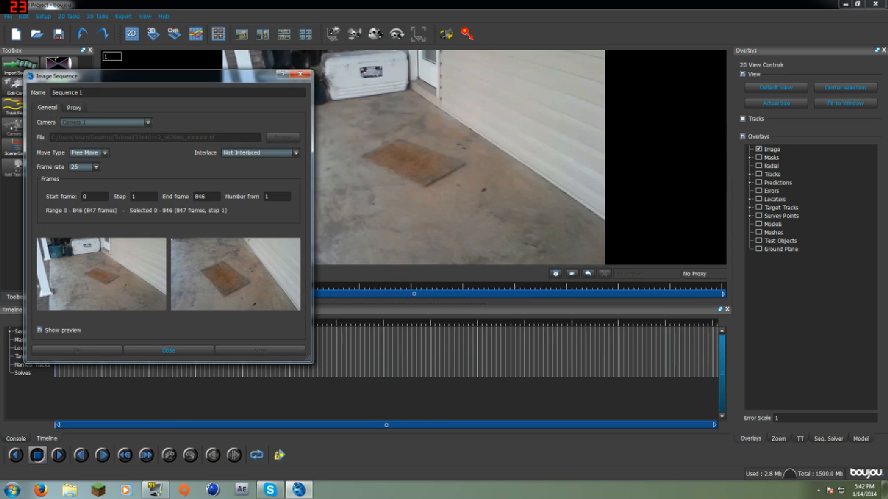
# Step: Set the imported sequence's frame rate to 24, apply the change, and close the sequence properties
pyautogui.click(84, 169)
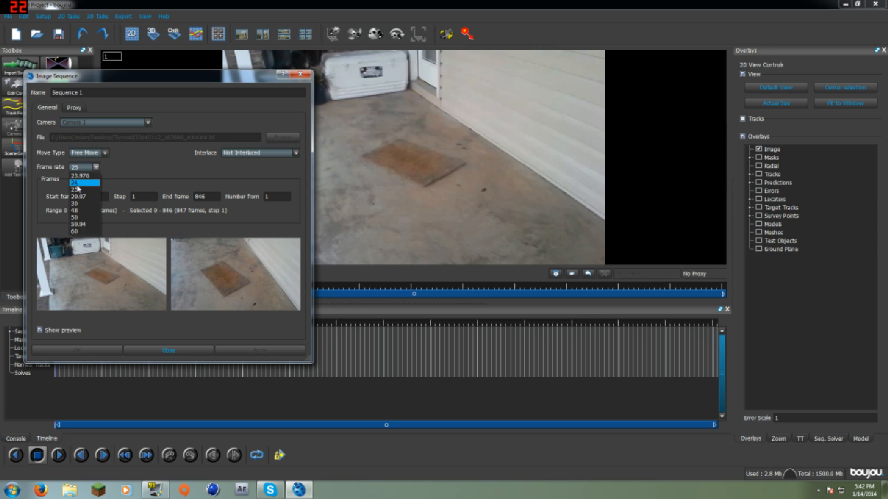
pyautogui.click(78, 182)
pyautogui.click(251, 354)
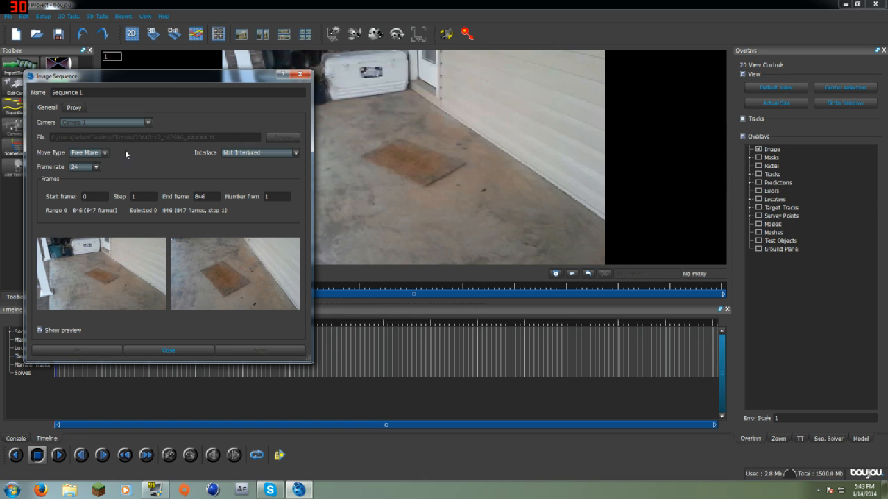
pyautogui.click(299, 74)
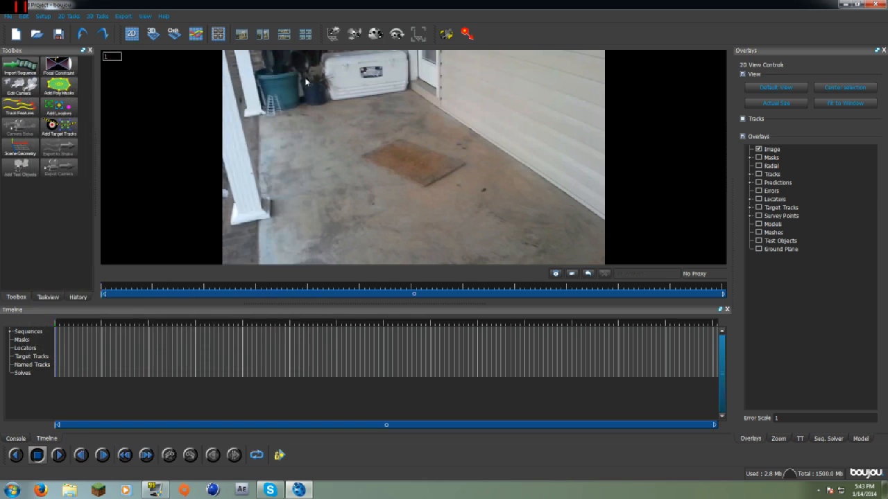
# Step: Minimize boujou, launch After Effects, and continue using it on a trial basis
pyautogui.click(848, 4)
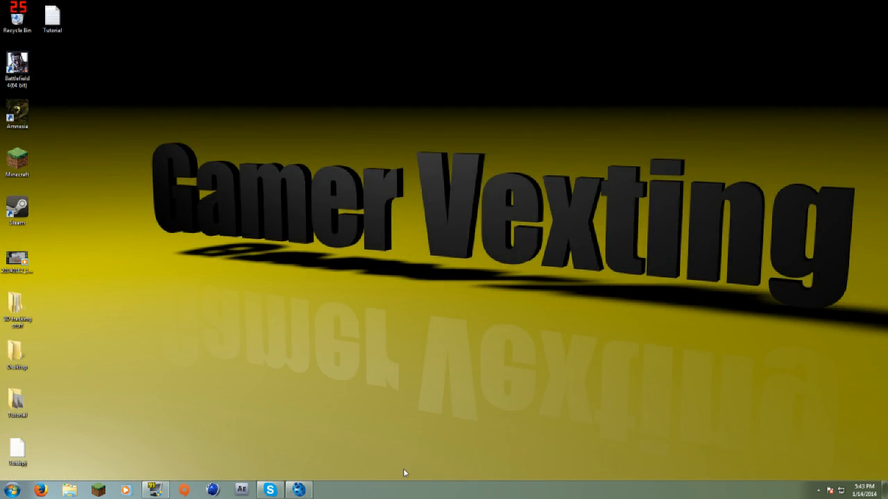
pyautogui.click(242, 490)
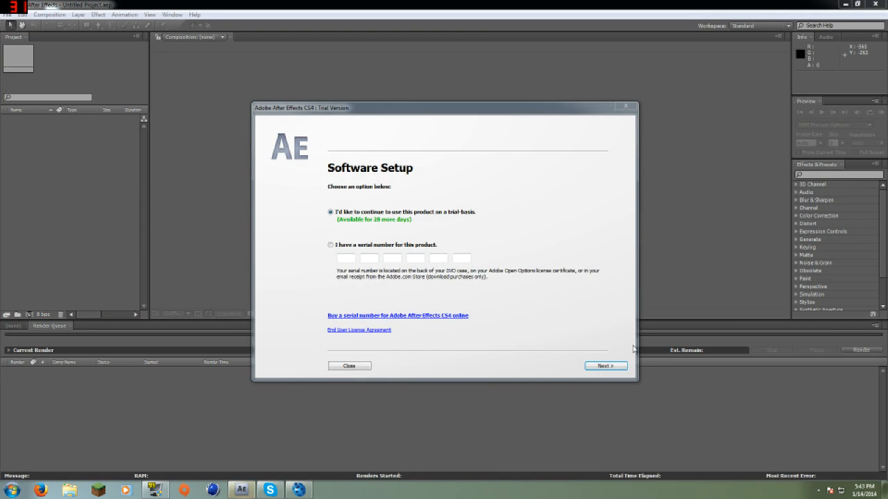
pyautogui.click(606, 365)
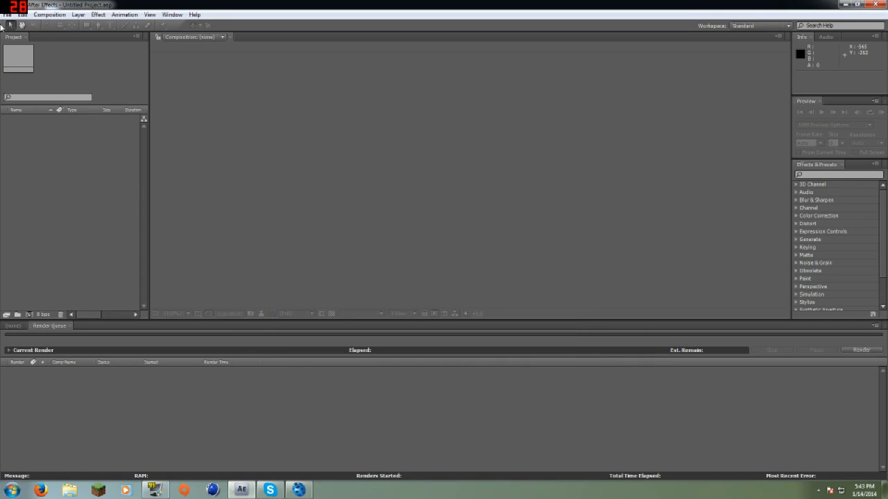
pyautogui.click(585, 121)
# Step: Import the video 20140112_163946 from the desktop as footage
pyautogui.click(7, 15)
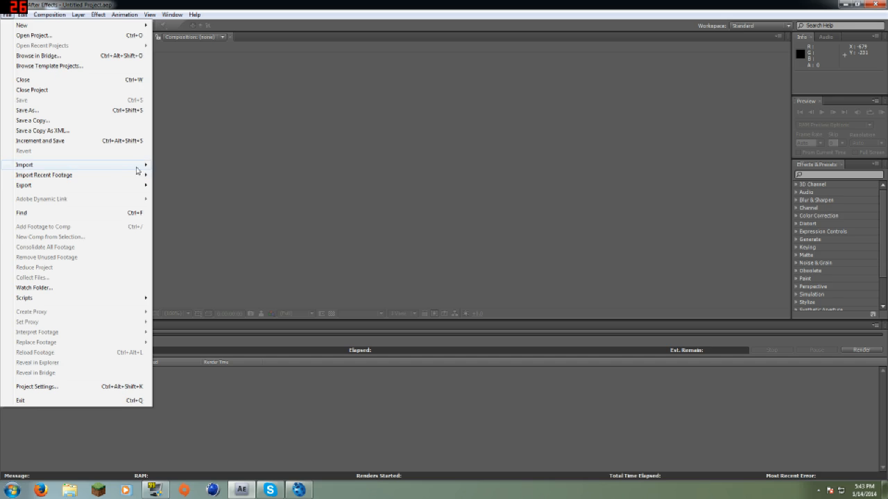
pyautogui.moveTo(137, 165)
pyautogui.click(170, 165)
pyautogui.moveTo(253, 69); pyautogui.dragTo(254, 124)
pyautogui.click(97, 119)
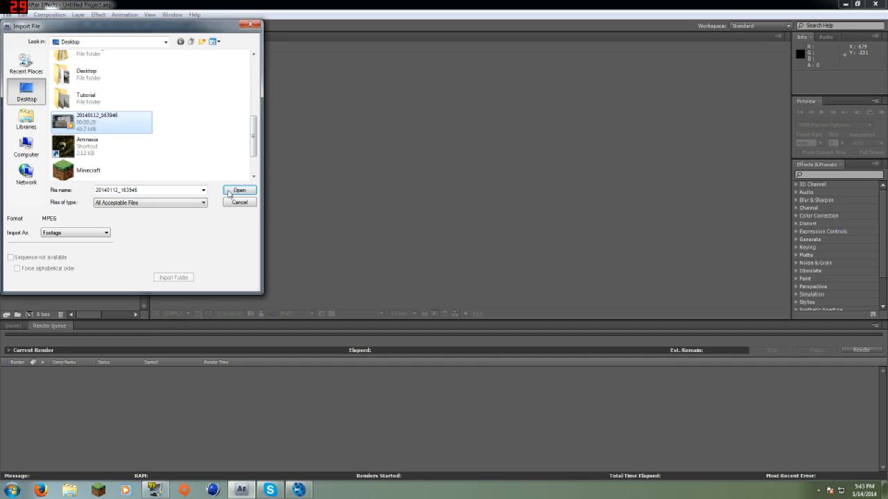
pyautogui.click(238, 190)
# Step: Interpret the imported video footage so that it conforms to a frame rate of 24 frames per second
pyautogui.rightClick(41, 120)
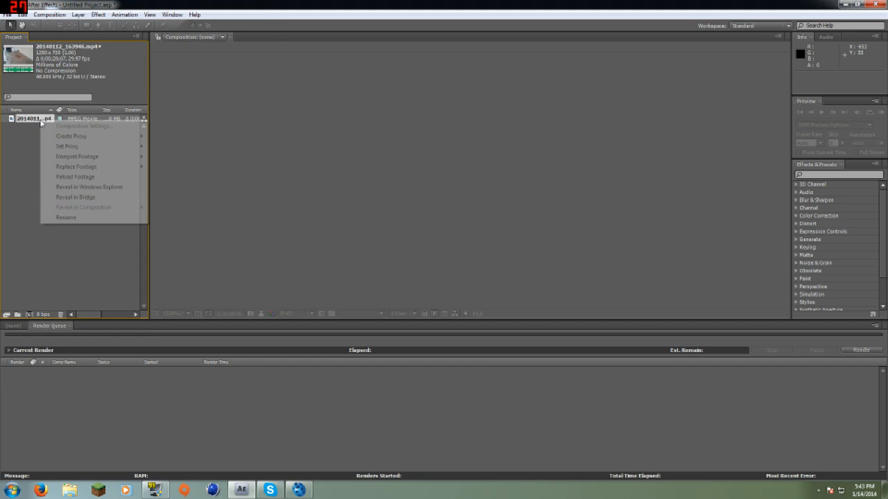
pyautogui.click(168, 156)
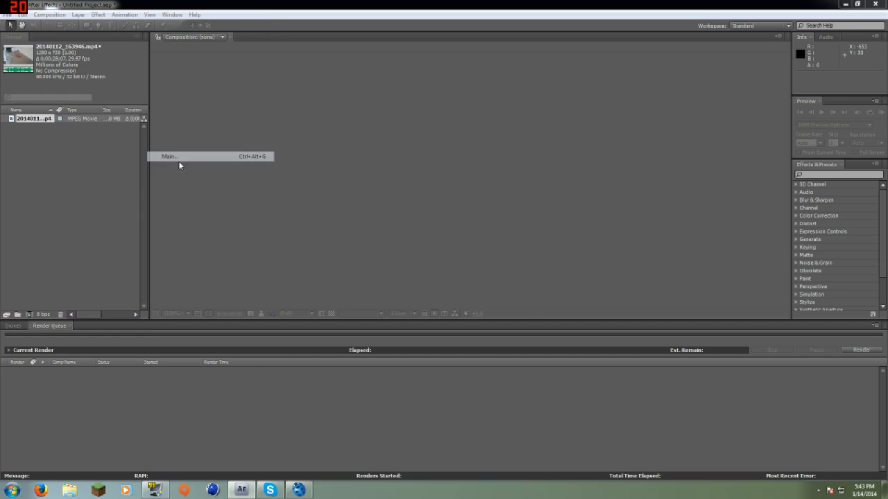
pyautogui.click(346, 208)
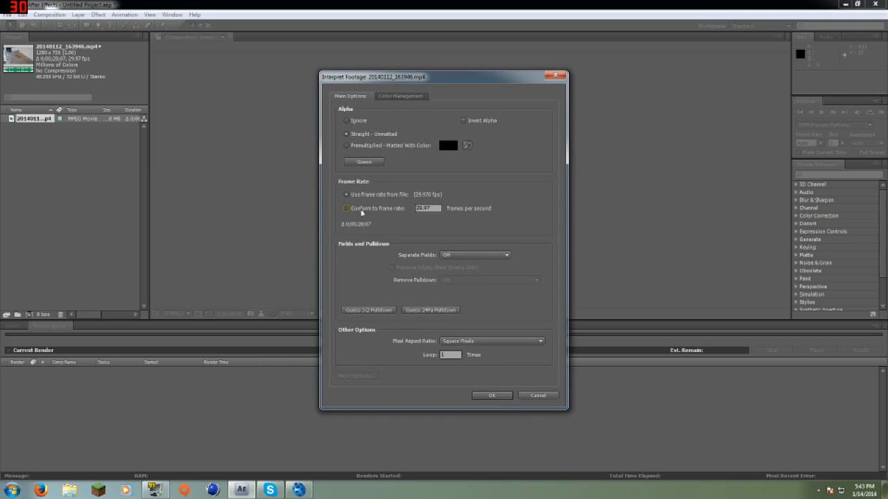
pyautogui.doubleClick(428, 208)
pyautogui.write('24')
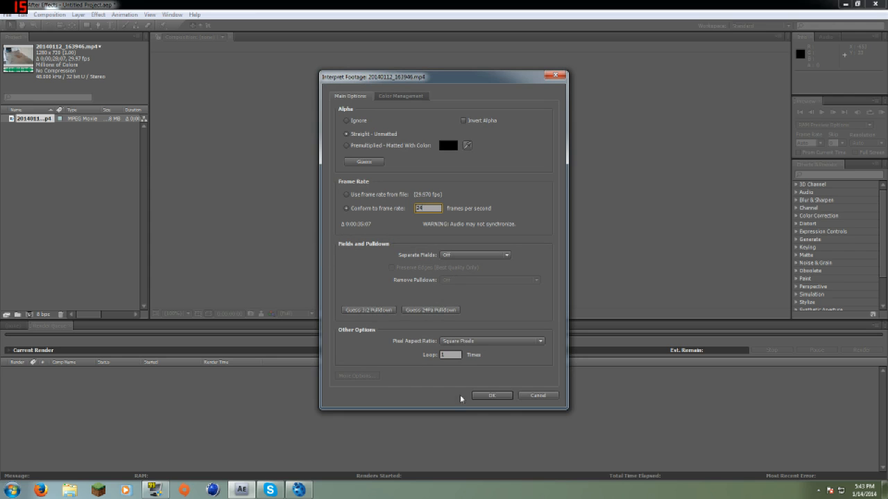
pyautogui.click(491, 396)
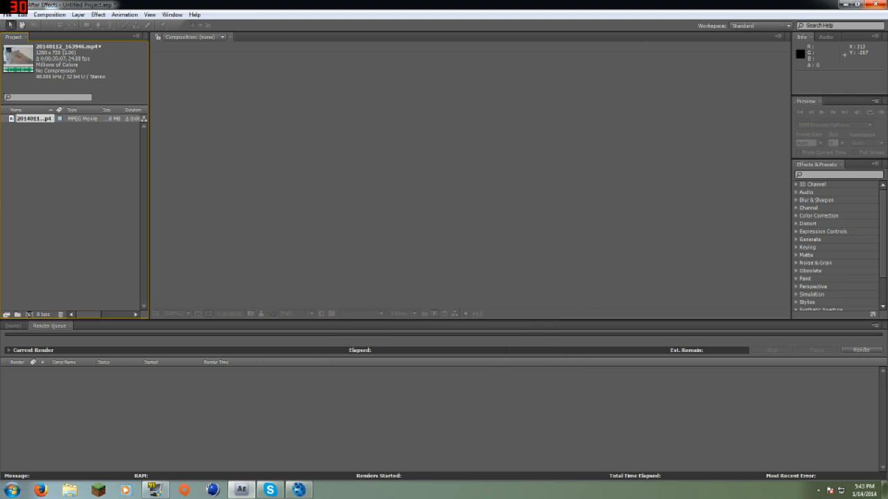
# Step: Close After Effects without saving the project changes and switch back to boujou
pyautogui.click(877, 4)
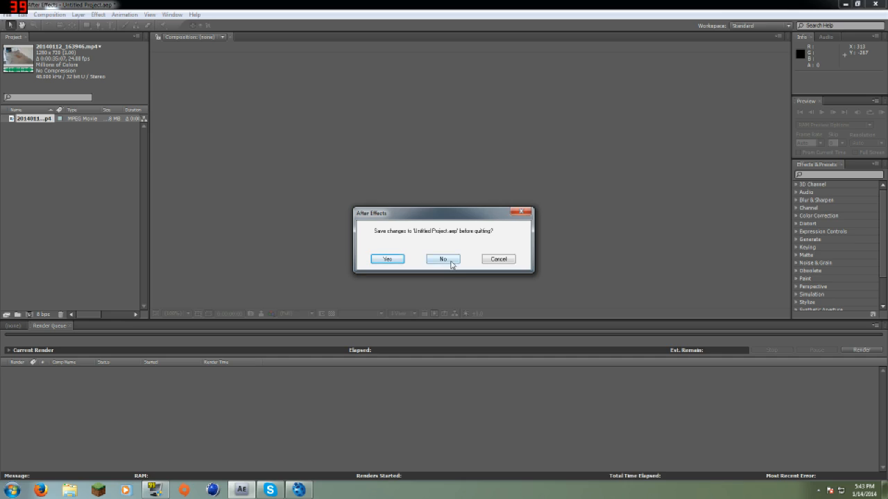
pyautogui.click(447, 261)
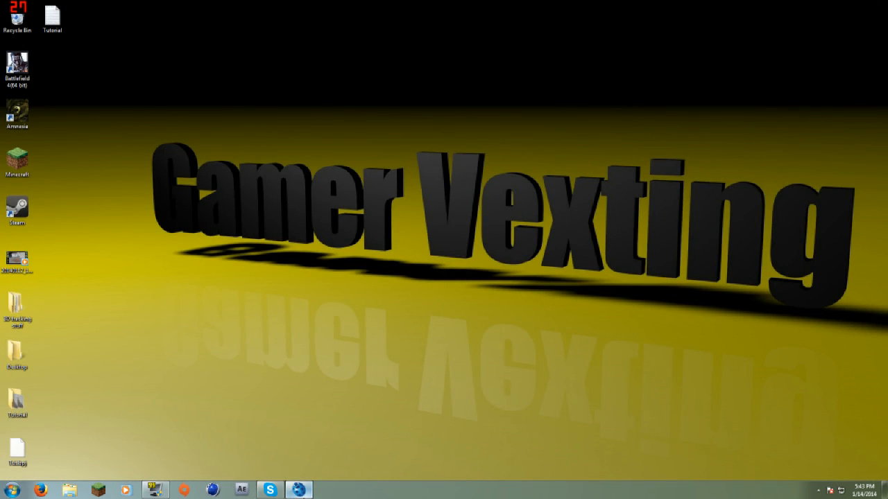
pyautogui.click(298, 490)
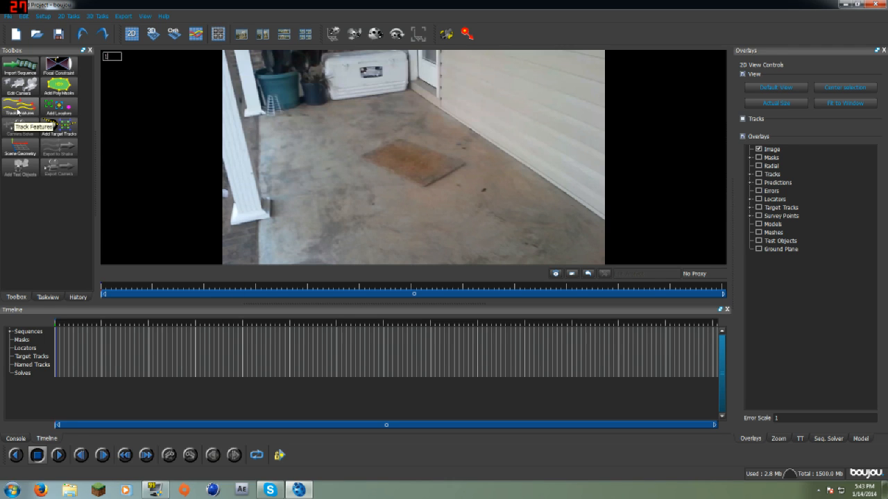
# Step: Lower the feature tracking sensitivity to about mid-range and run the tracking on all frames of Sequence 1
pyautogui.click(18, 111)
pyautogui.click(107, 200)
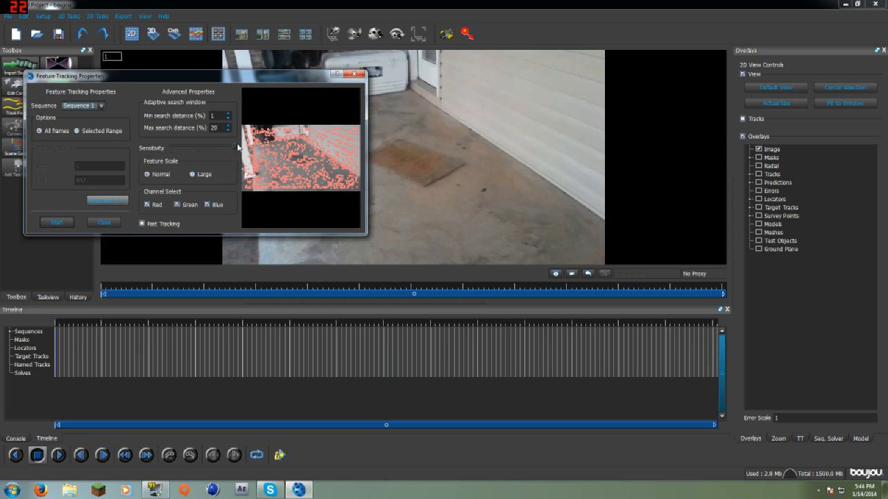
pyautogui.moveTo(208, 151); pyautogui.dragTo(199, 150)
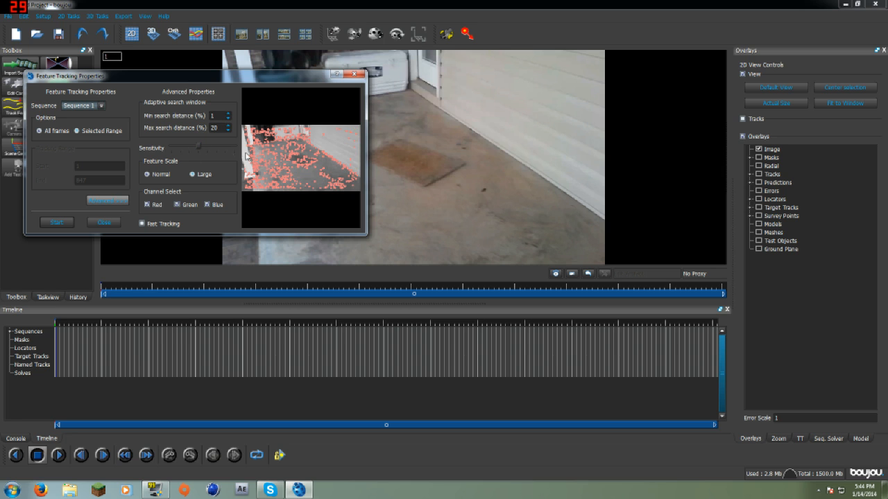
pyautogui.click(57, 223)
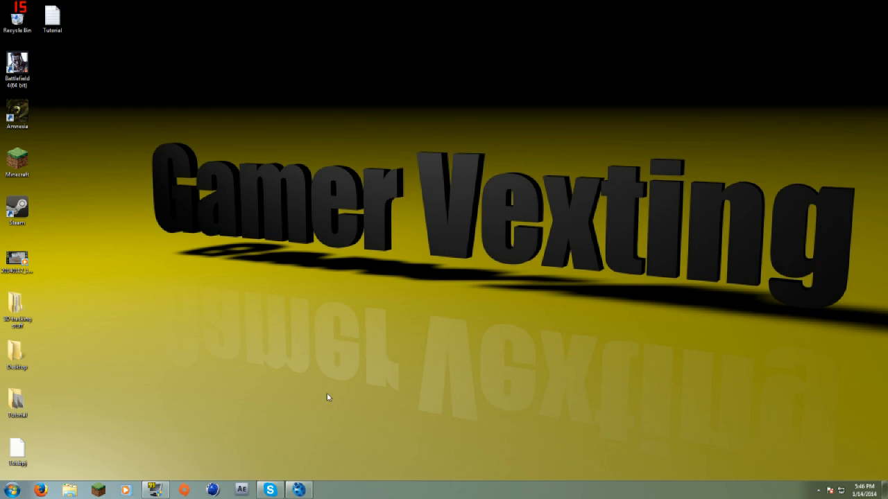
# Step: Reopen boujou and review the feature tracks by playing and scrubbing the sequence, ending near its first frames
pyautogui.click(297, 490)
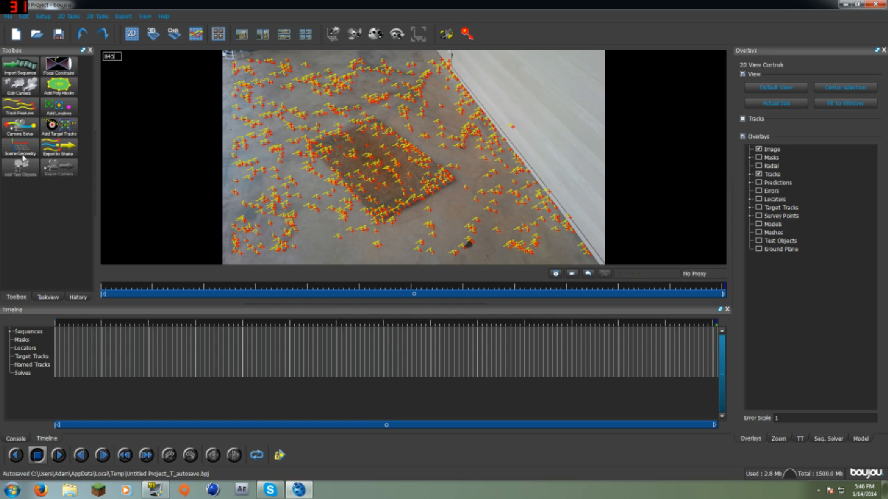
pyautogui.click(164, 348)
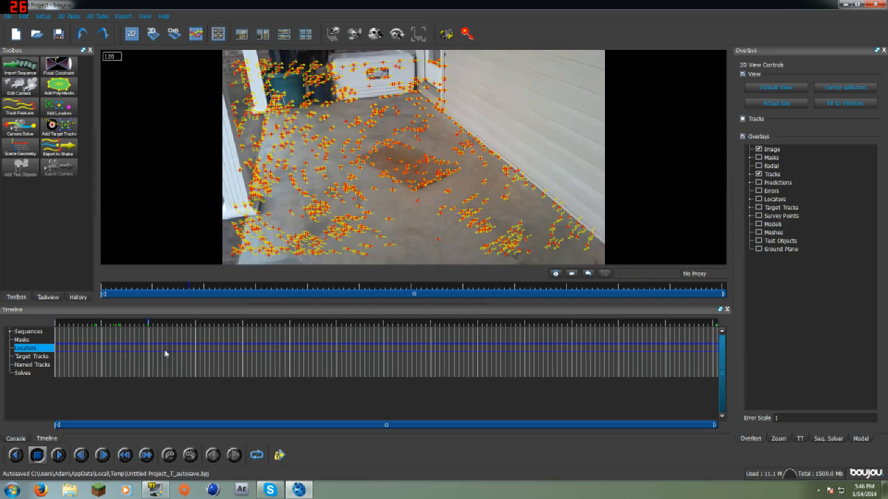
pyautogui.click(59, 456)
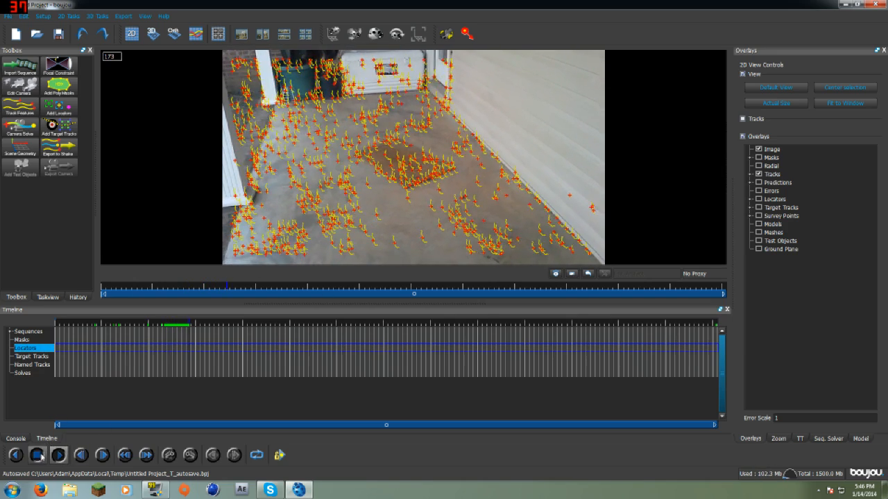
pyautogui.moveTo(193, 349); pyautogui.dragTo(57, 341)
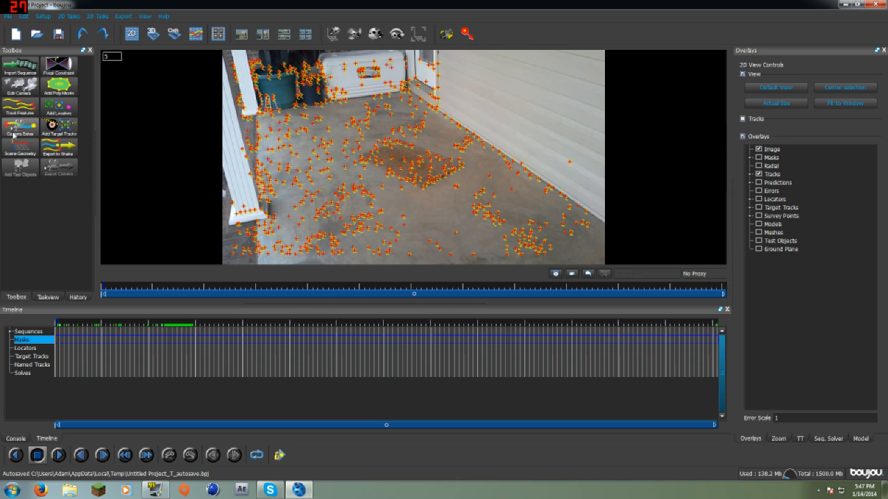
# Step: Run the camera solve on all frames of Sequence 1
pyautogui.click(14, 134)
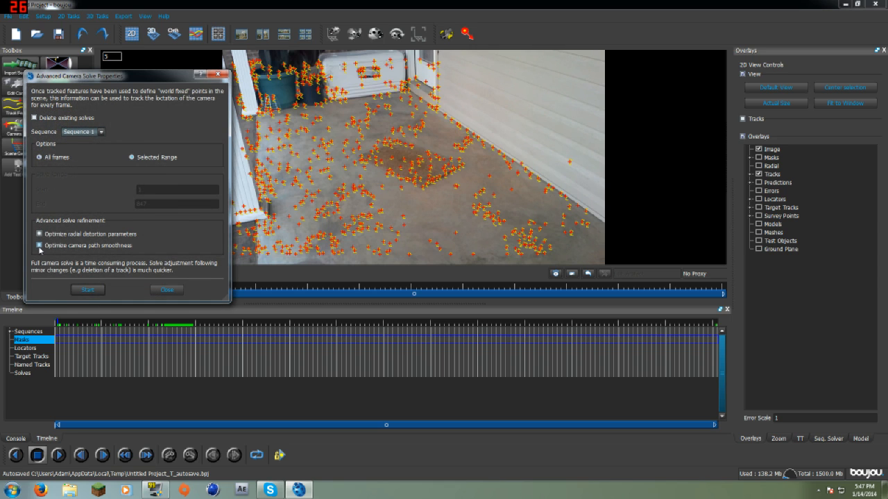
pyautogui.click(88, 289)
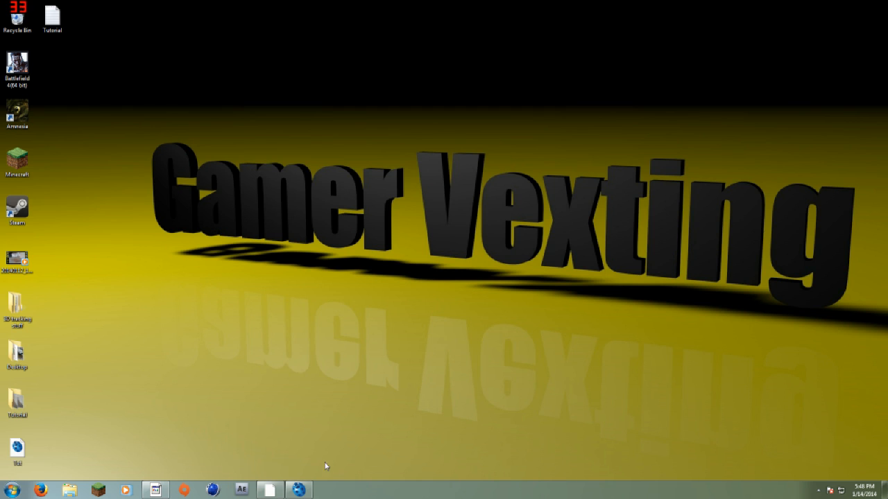
# Step: Return to boujou, open Scene Geometry and add a coordinate frame hint of type z-axis
pyautogui.click(298, 490)
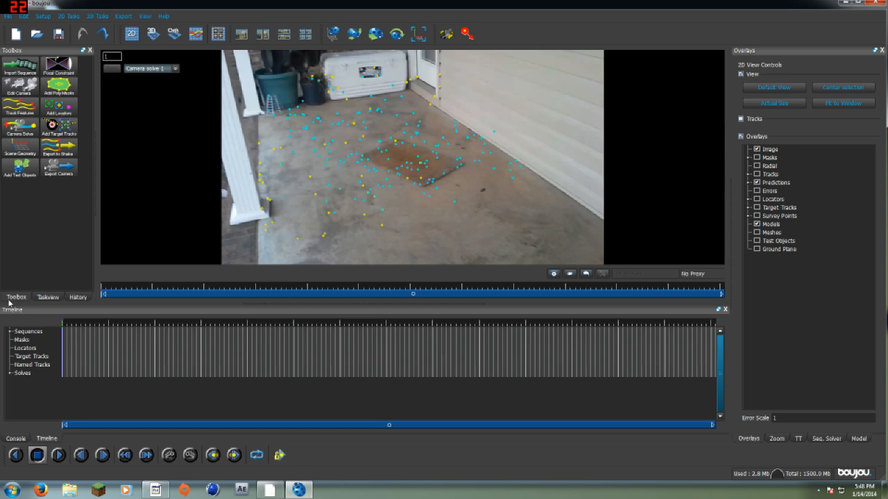
pyautogui.moveTo(81, 346); pyautogui.dragTo(58, 340)
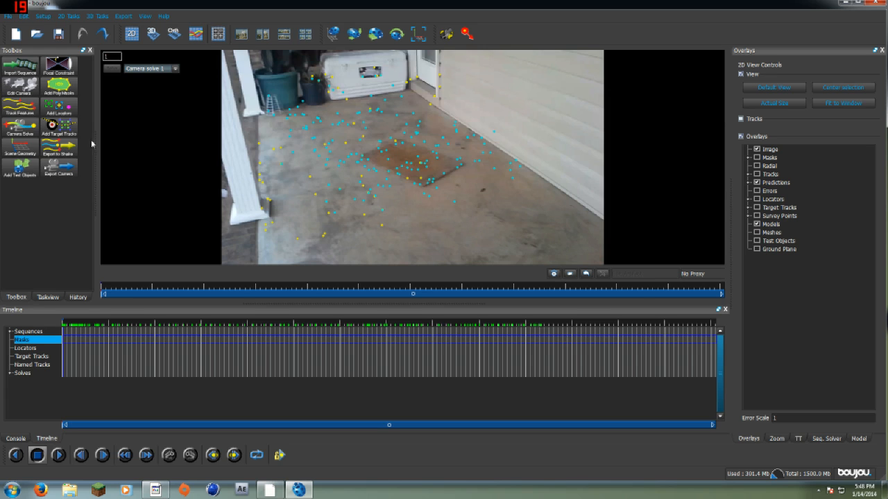
pyautogui.click(10, 149)
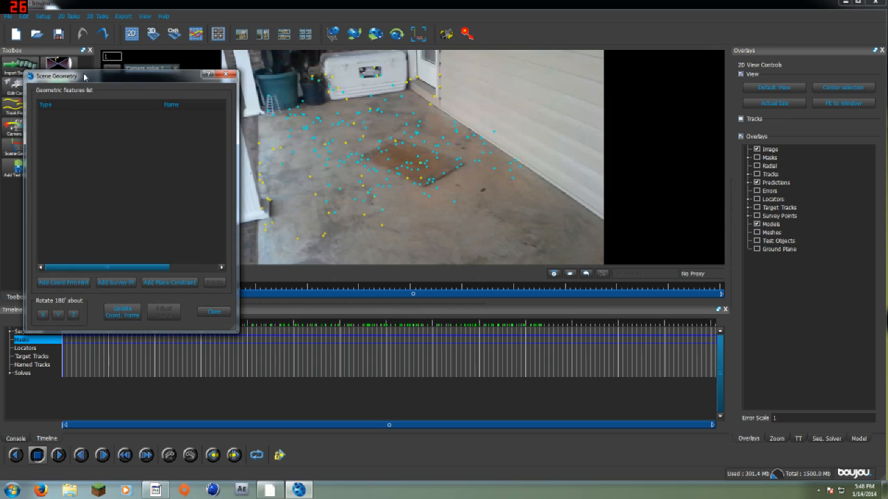
pyautogui.moveTo(84, 78); pyautogui.dragTo(293, 112)
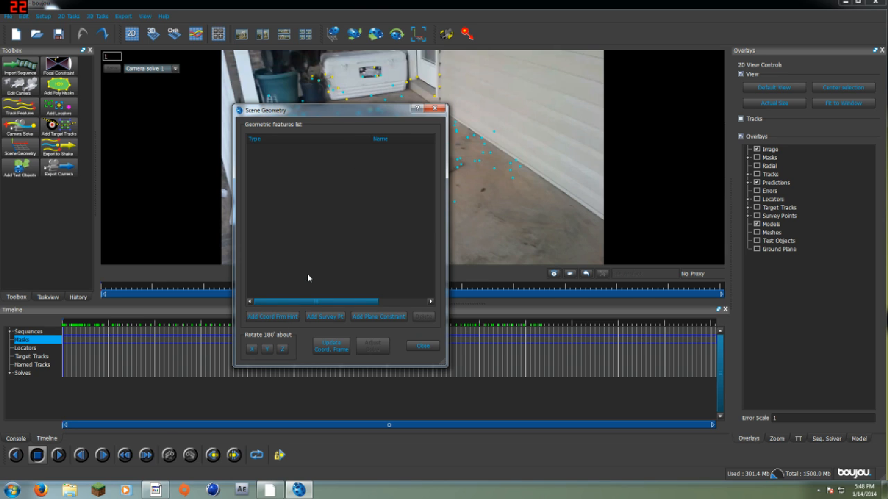
pyautogui.click(272, 316)
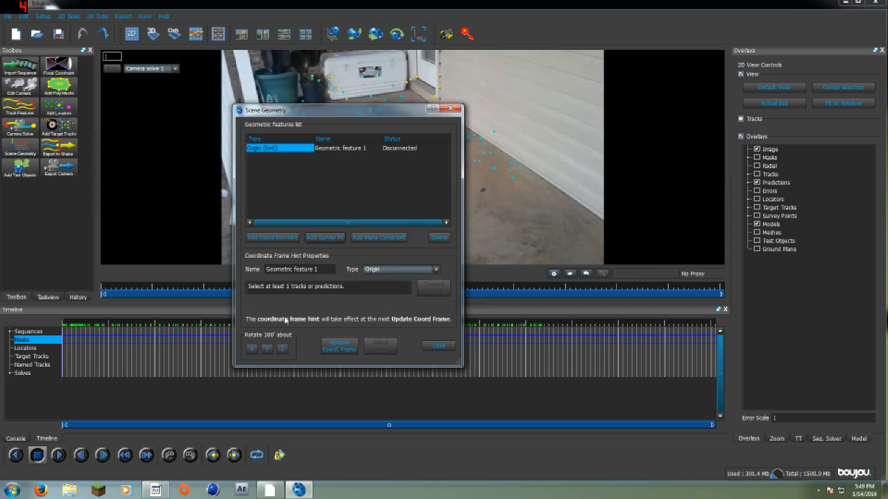
pyautogui.click(393, 283)
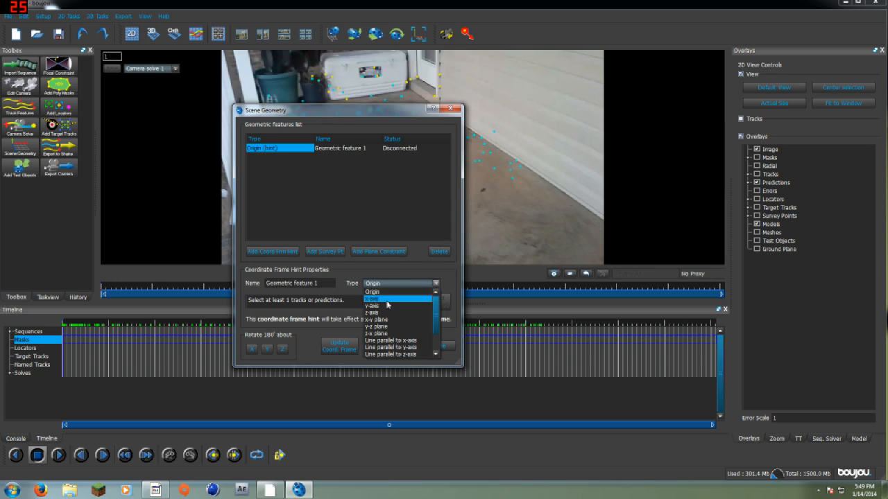
pyautogui.click(382, 313)
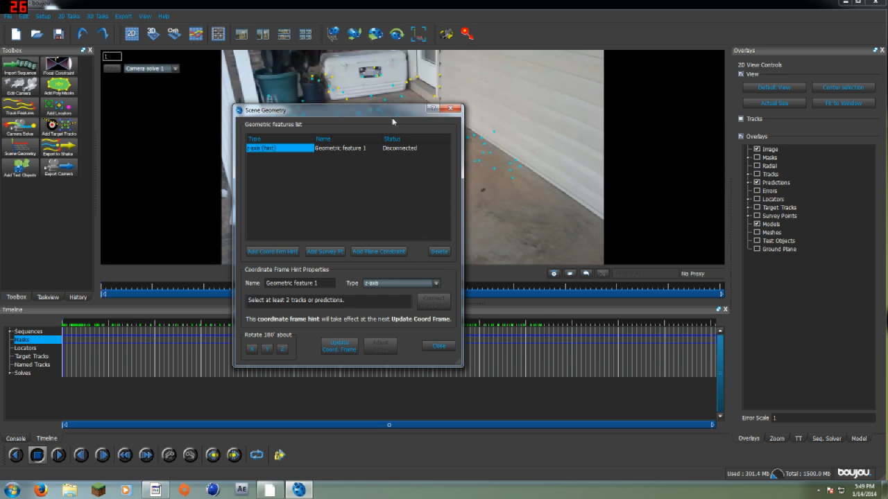
# Step: Connect the z-axis hint to two track points, one at the doormat's left corner and one near its centre
pyautogui.moveTo(373, 111); pyautogui.dragTo(316, 207)
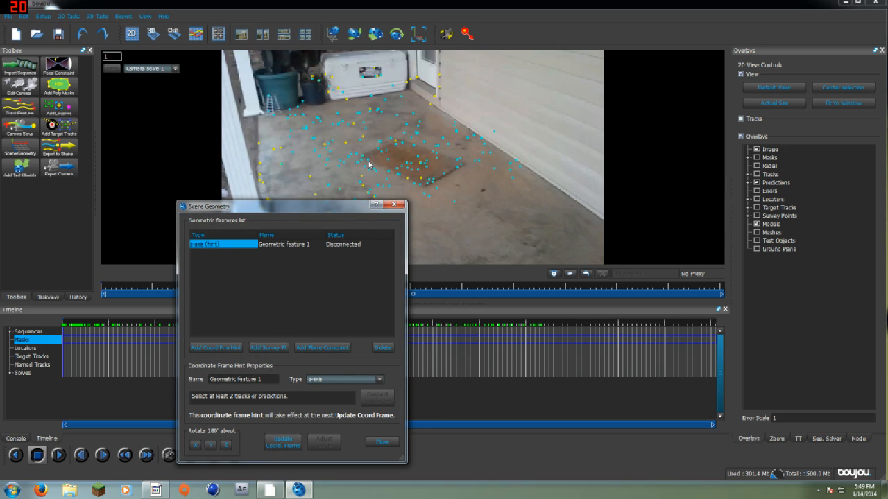
pyautogui.click(371, 164)
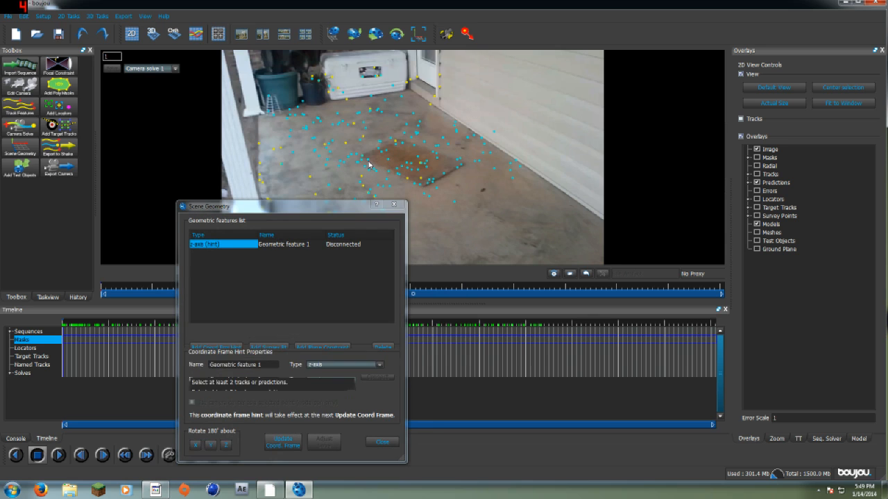
pyautogui.keyDown('shift'); pyautogui.click(419, 162); pyautogui.keyUp('shift')
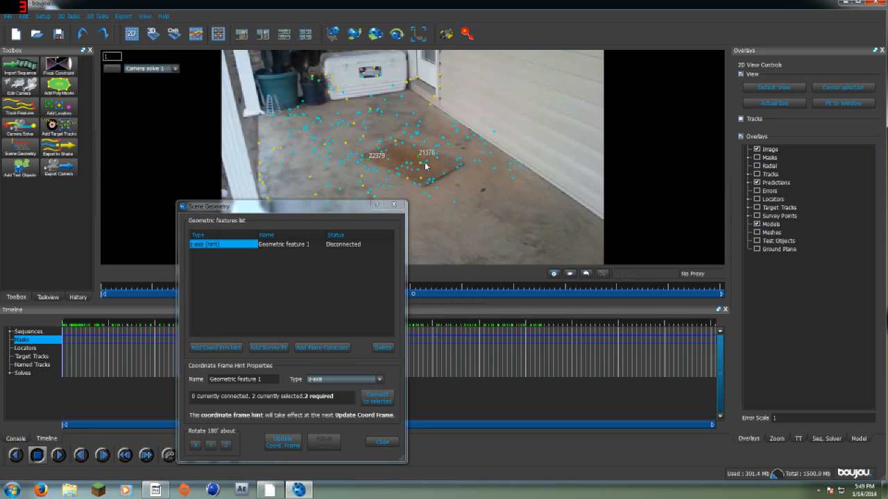
pyautogui.click(378, 398)
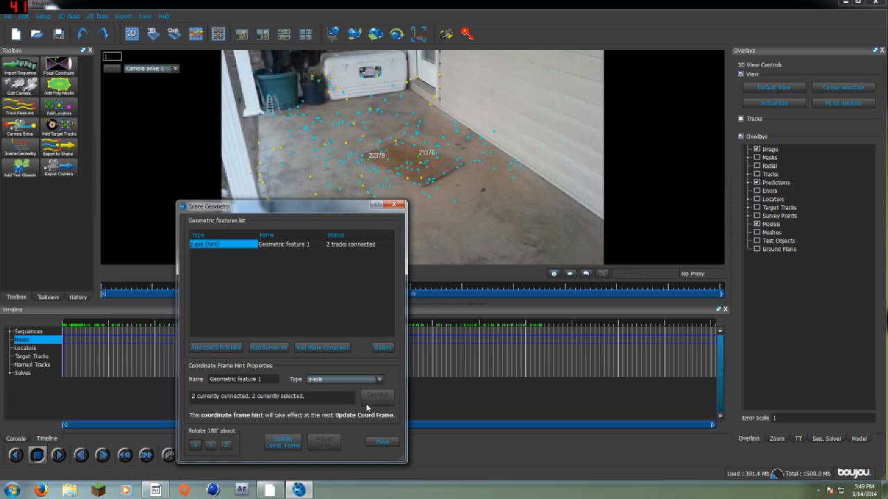
# Step: Add an x-axis coordinate frame hint and connect it to two tracks, one in the middle of the doormat and one directly behind it
pyautogui.click(216, 347)
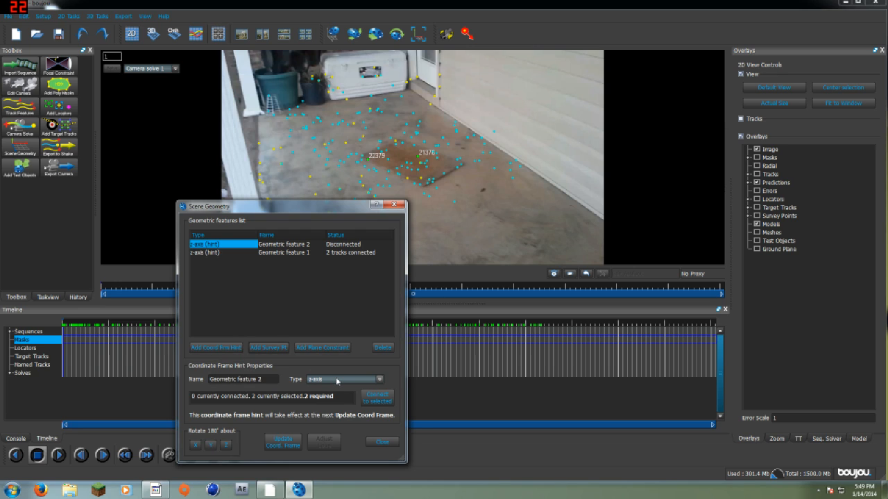
pyautogui.click(336, 379)
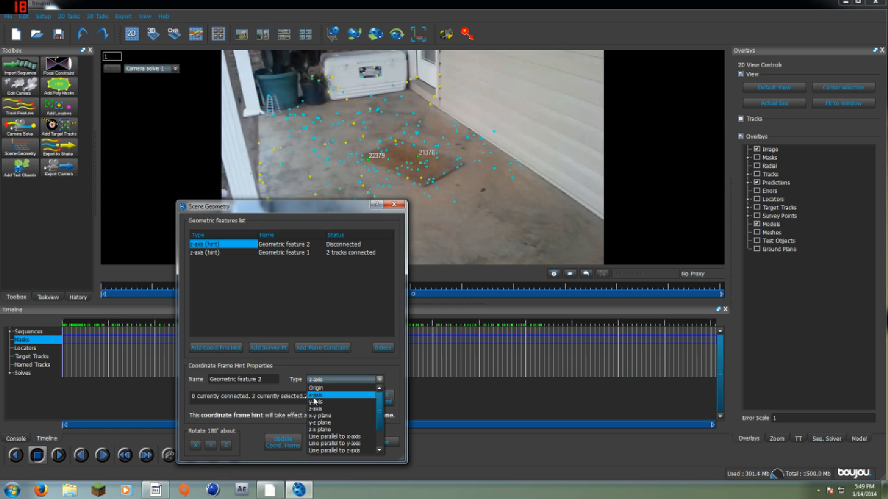
pyautogui.click(315, 395)
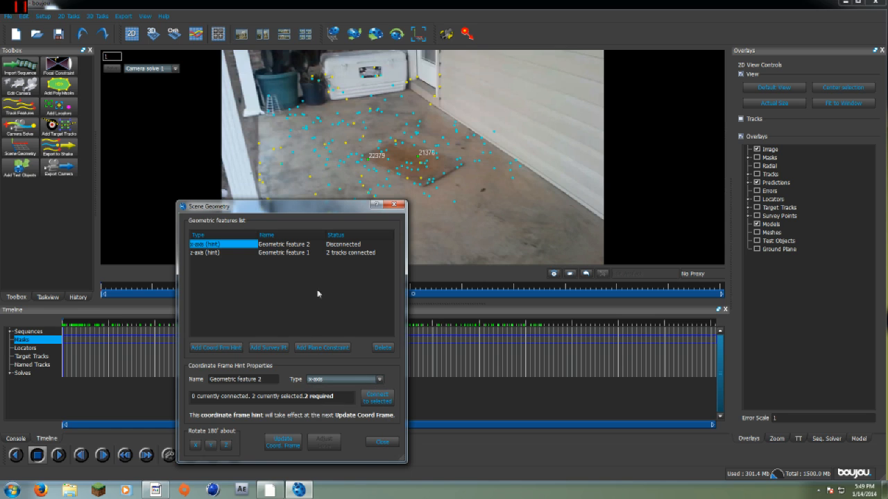
pyautogui.keyDown('ctrl'); pyautogui.click(369, 161); pyautogui.keyUp('ctrl')
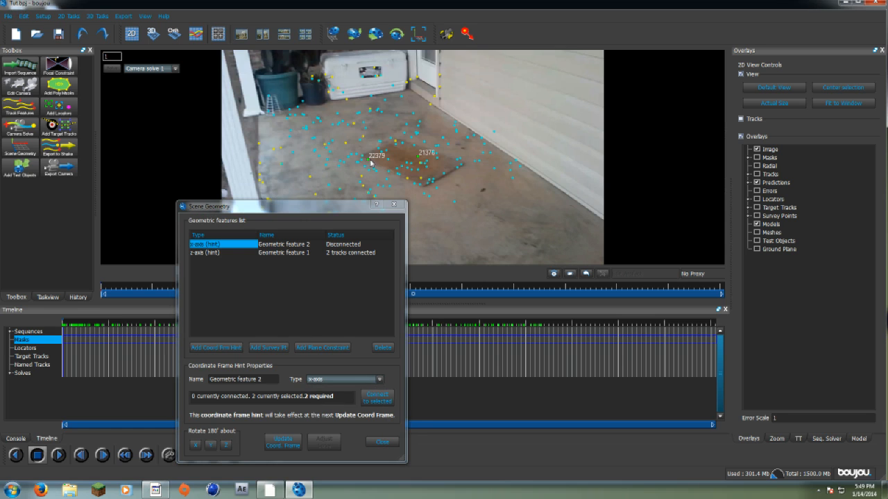
pyautogui.keyDown('ctrl'); pyautogui.click(422, 160); pyautogui.keyUp('ctrl')
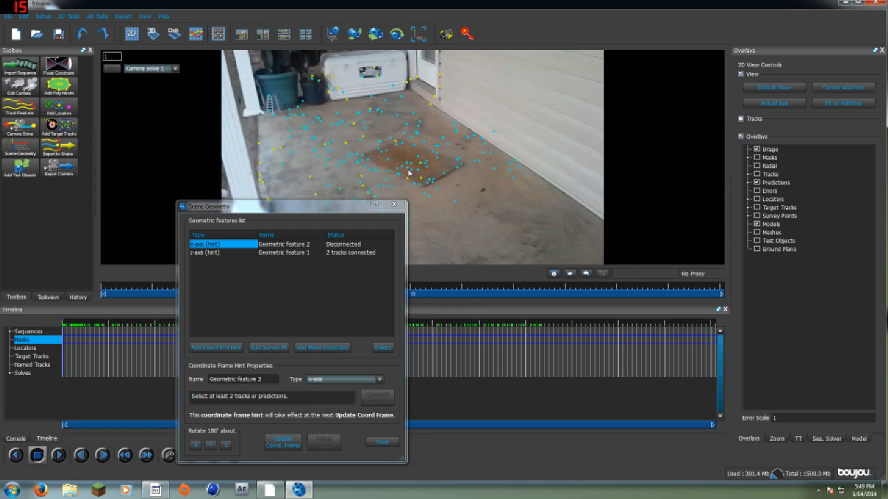
pyautogui.click(404, 164)
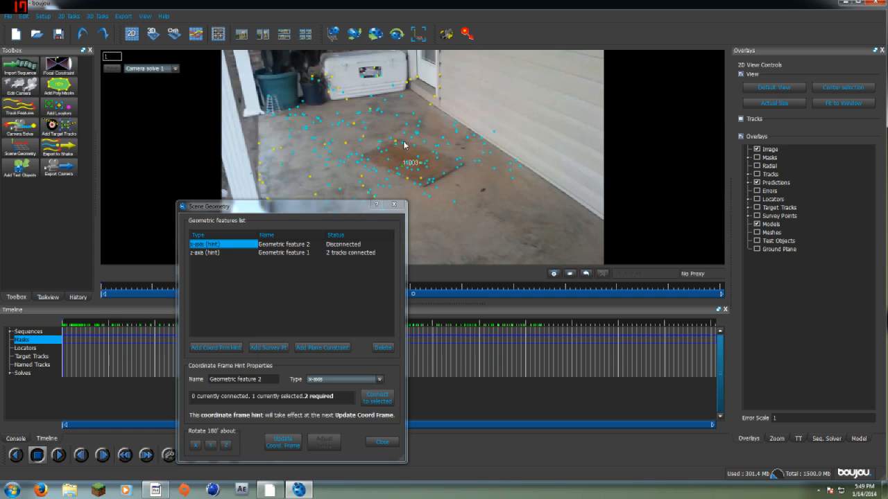
pyautogui.keyDown('ctrl'); pyautogui.click(406, 148); pyautogui.keyUp('ctrl')
pyautogui.click(374, 399)
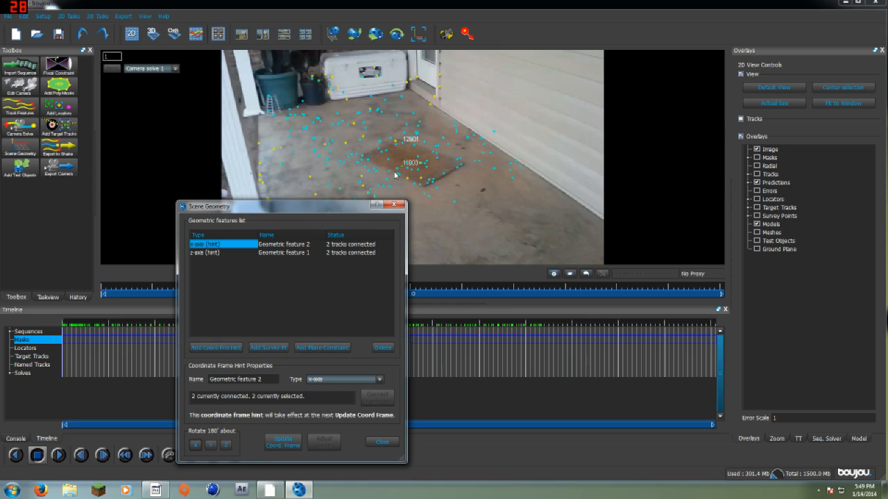
# Step: Add an Origin coordinate frame hint, connect it to track 21376 near the doormat's centre, and close Scene Geometry
pyautogui.click(208, 348)
pyautogui.click(326, 379)
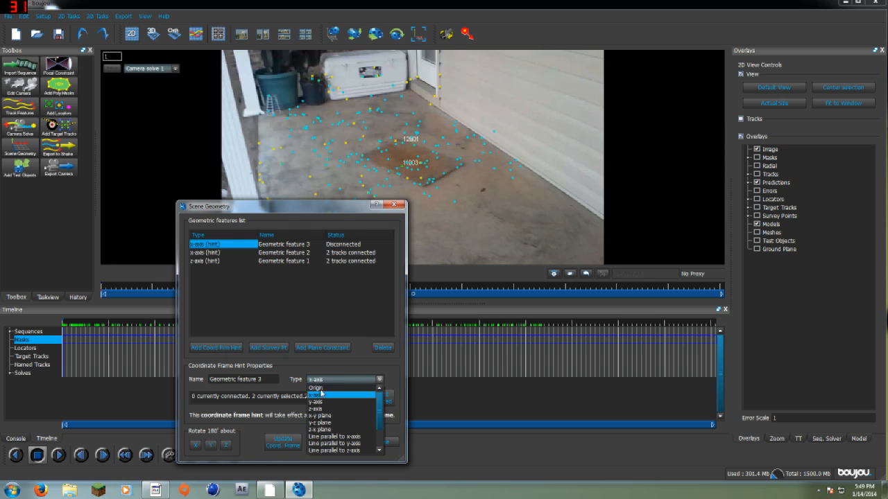
pyautogui.click(321, 388)
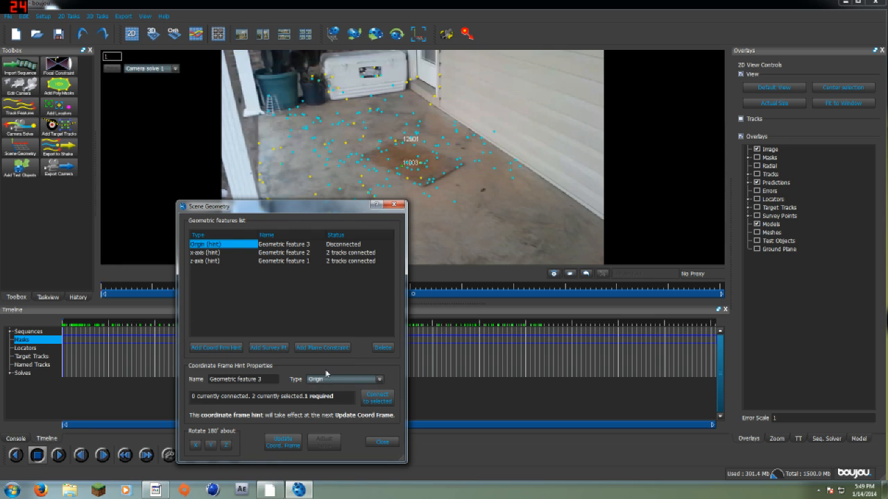
pyautogui.click(405, 145)
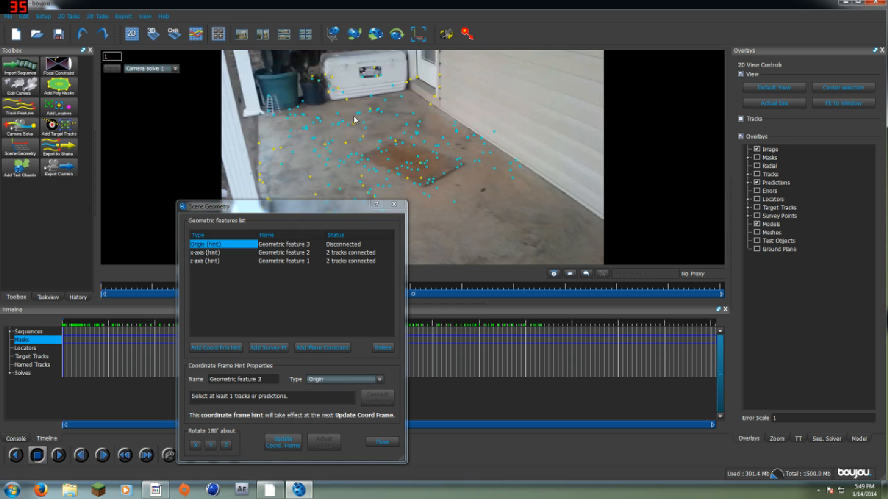
pyautogui.click(419, 161)
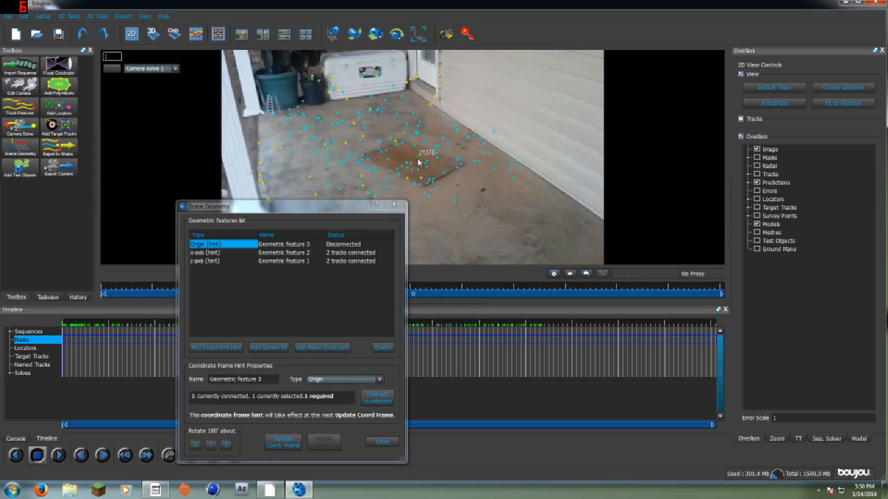
pyautogui.click(378, 395)
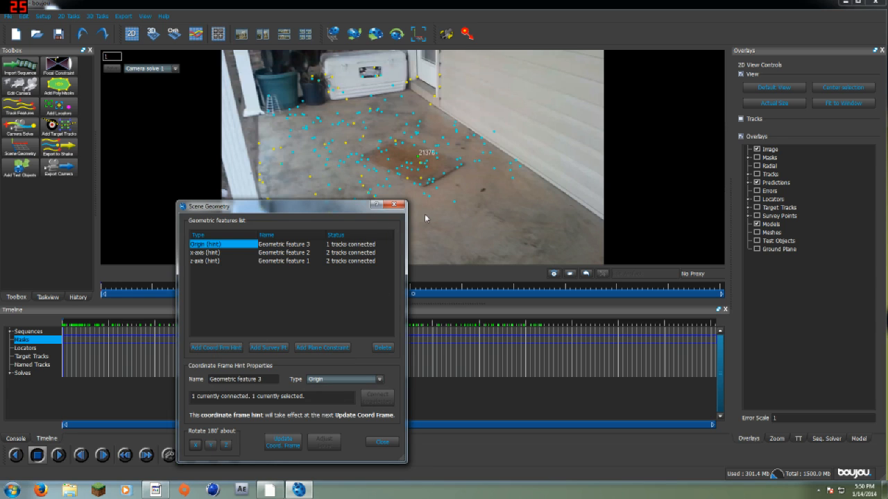
pyautogui.click(393, 205)
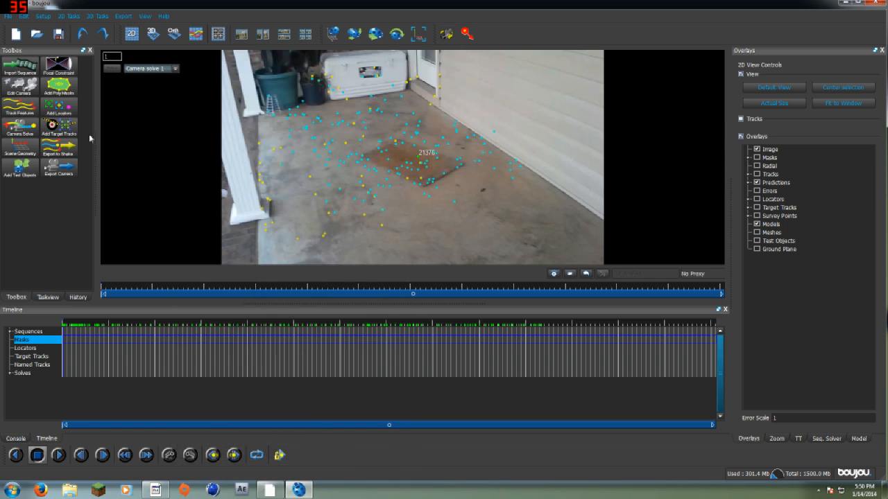
# Step: Add a solid Ladybird test object without alignment and play part of the sequence to check how it sticks to the scene
pyautogui.click(21, 169)
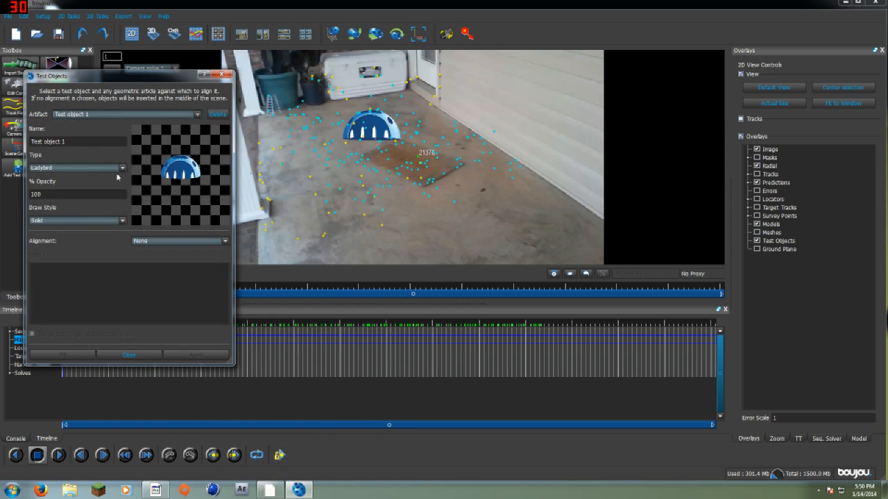
pyautogui.click(222, 74)
pyautogui.click(58, 455)
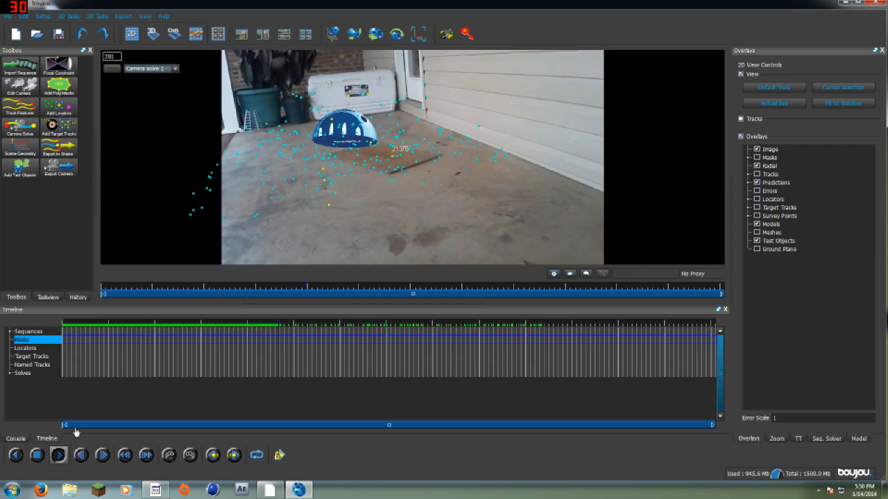
pyautogui.click(42, 460)
# Step: Try adding another Ladybird test object and recheck the test object settings
pyautogui.click(21, 167)
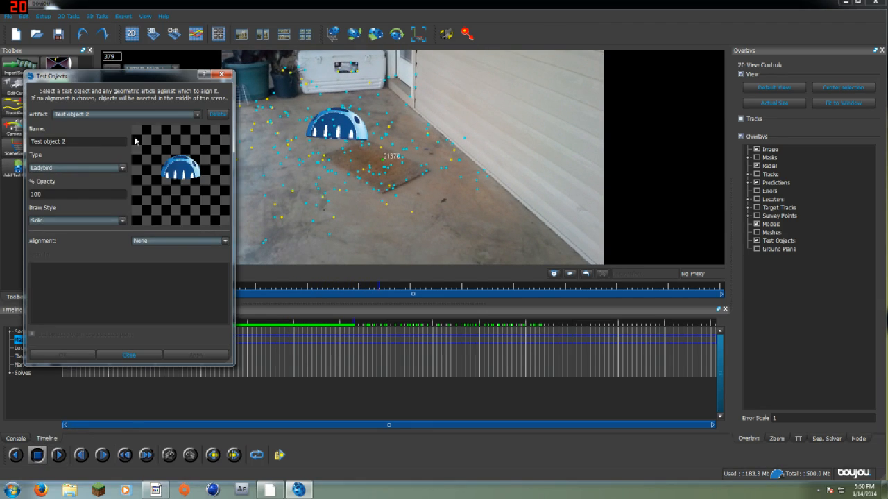
pyautogui.click(221, 73)
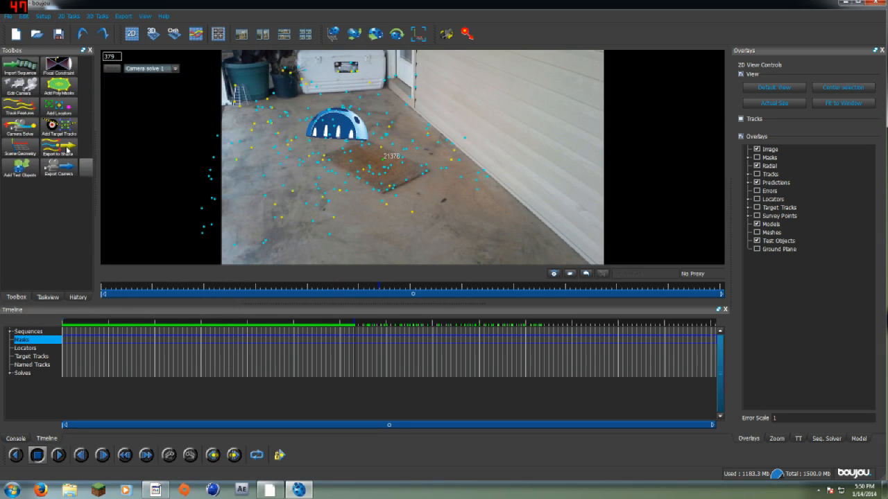
pyautogui.click(20, 167)
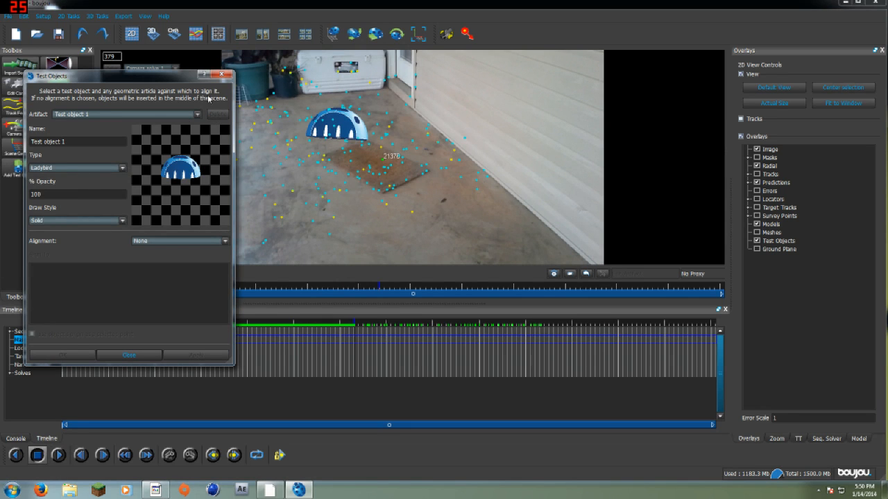
pyautogui.click(222, 74)
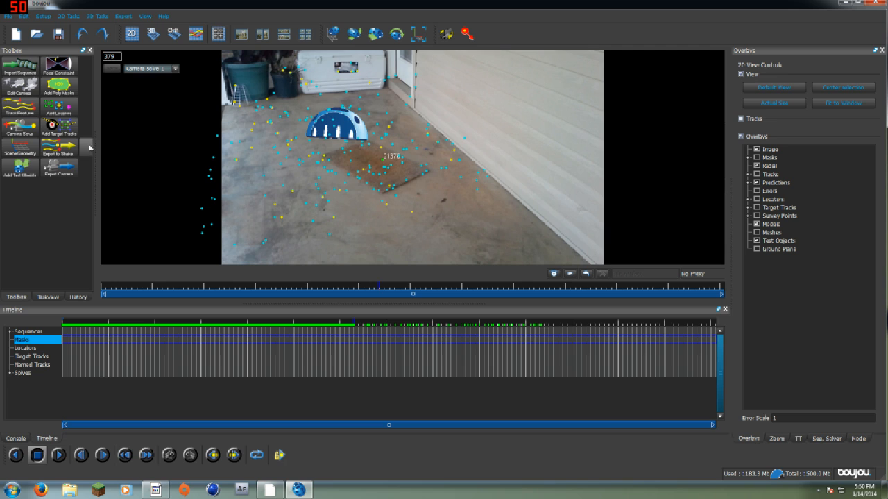
# Step: Start a camera solve export and set its destination to a Cinema 4D (*.c4d) file named Tut on the desktop
pyautogui.click(7, 17)
pyautogui.moveTo(120, 26)
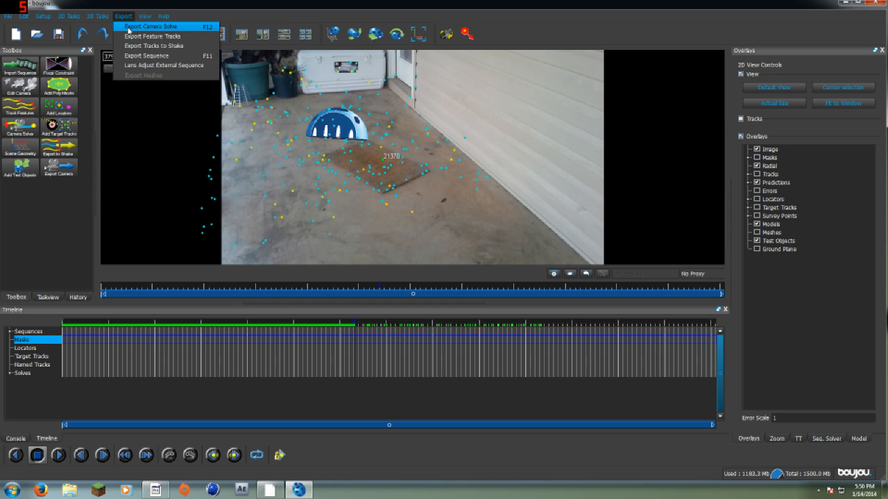
pyautogui.click(145, 26)
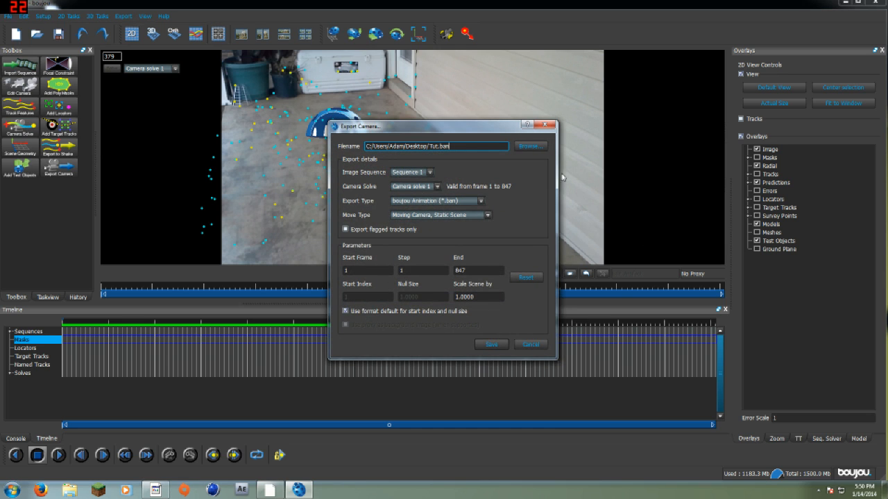
pyautogui.click(528, 145)
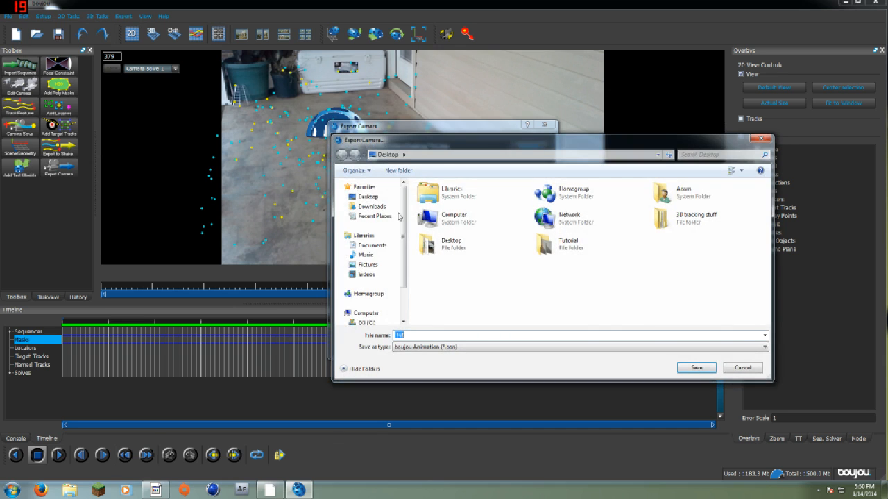
pyautogui.click(358, 198)
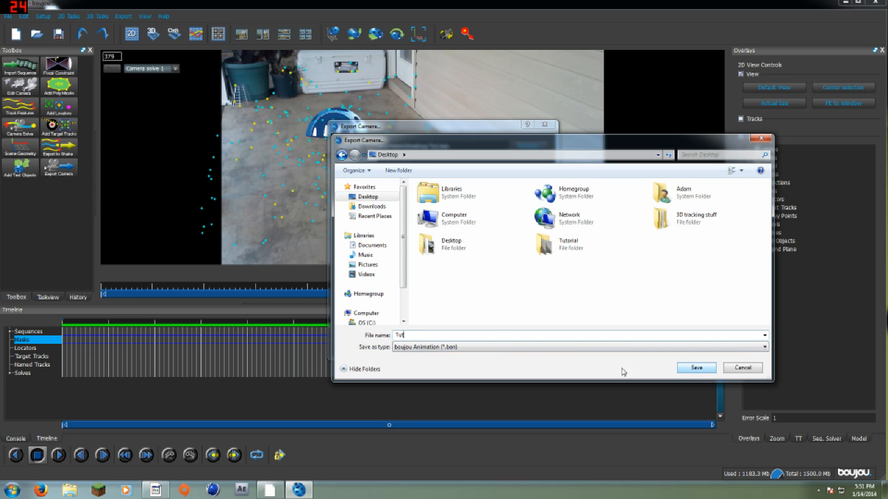
pyautogui.click(430, 347)
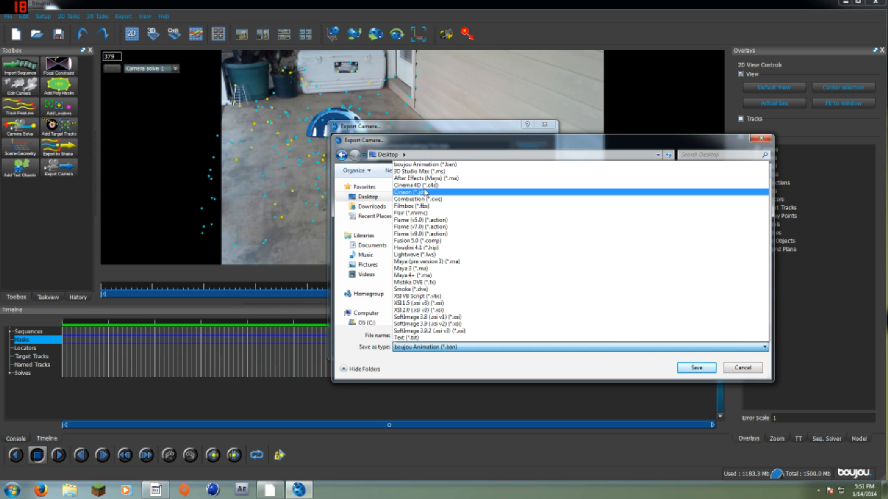
pyautogui.click(425, 186)
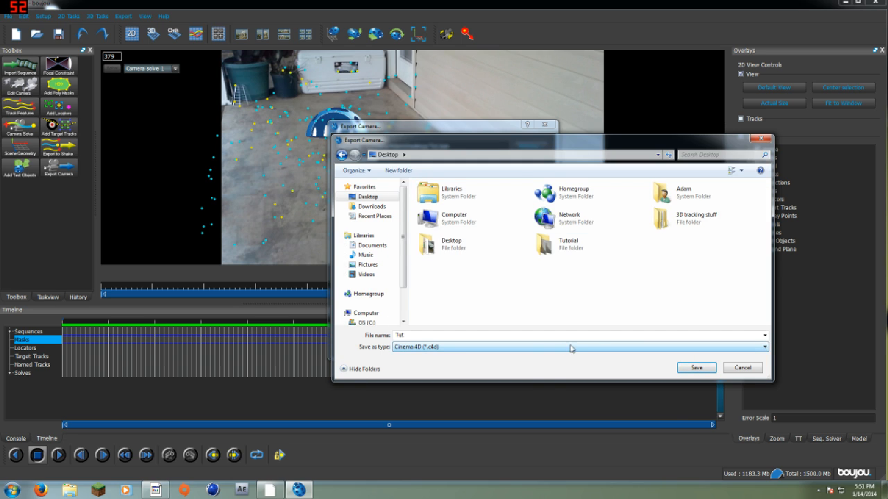
pyautogui.click(694, 368)
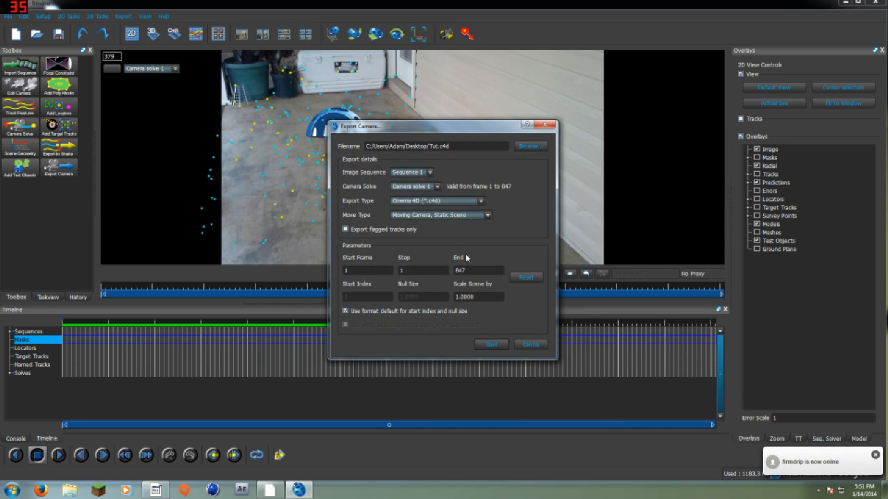
# Step: Export the camera with start index 0 and the scene scaled by 100, and close boujou without saving the project changes
pyautogui.click(345, 312)
pyautogui.doubleClick(345, 296)
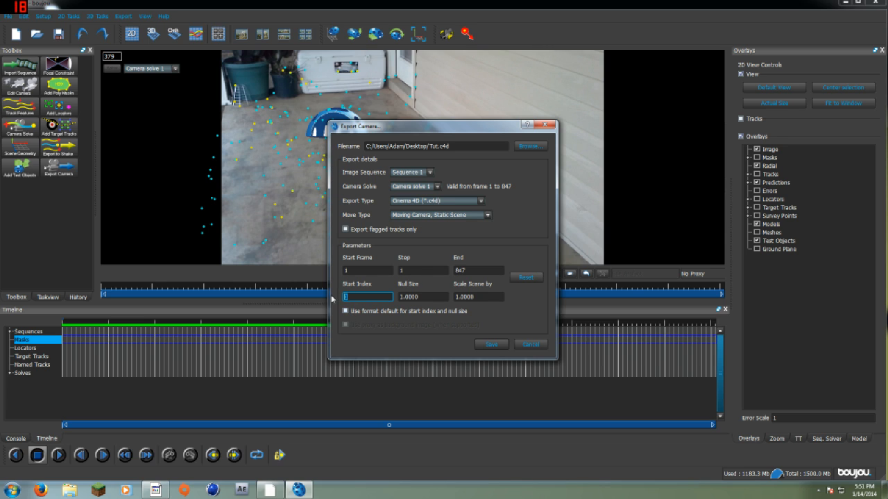
pyautogui.write('0')
pyautogui.press('Tab')
pyautogui.press('Tab')
pyautogui.write('1')
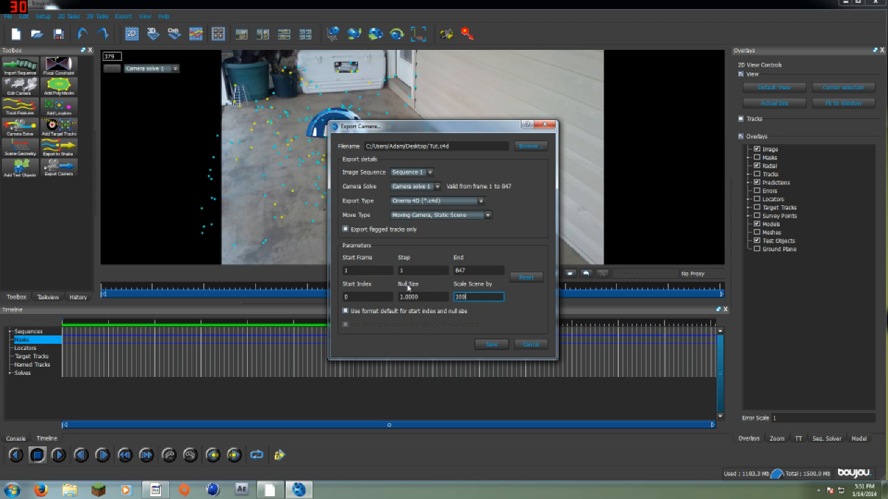
pyautogui.click(492, 345)
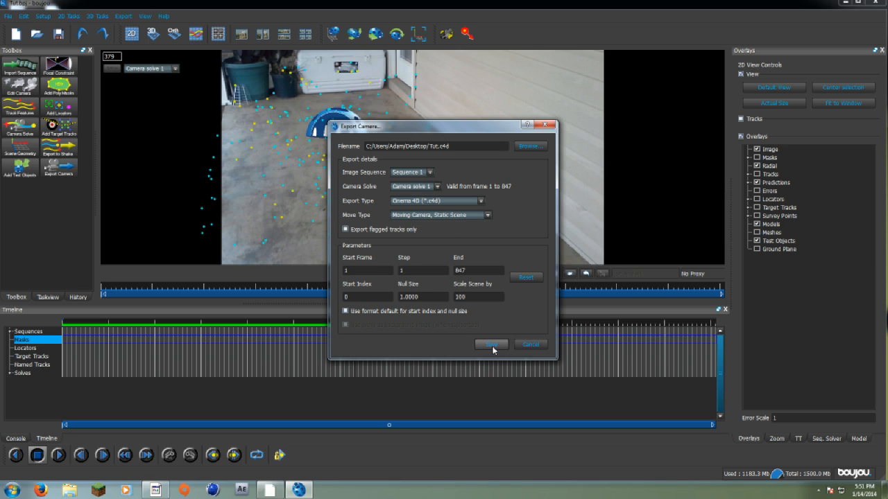
pyautogui.click(877, 3)
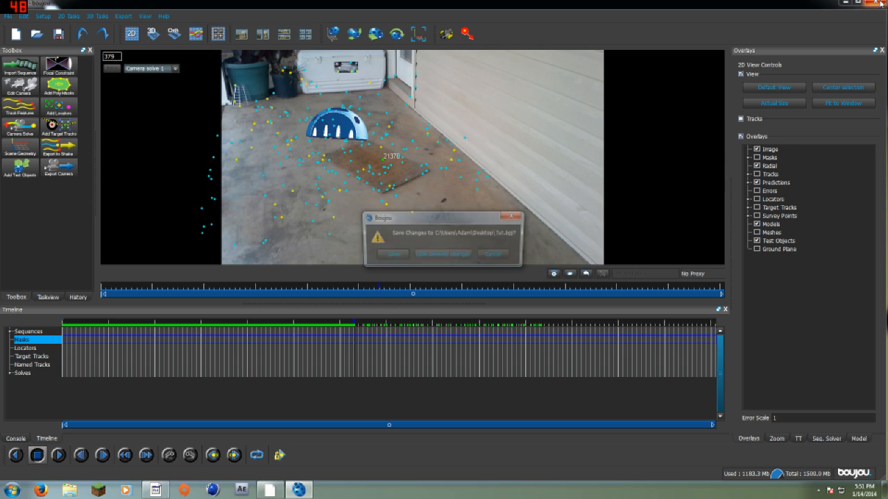
pyautogui.click(441, 256)
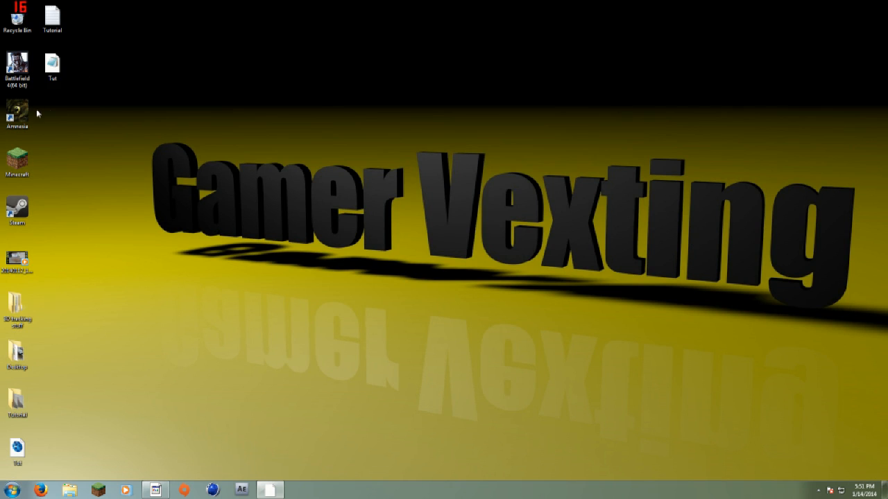
pyautogui.click(52, 67)
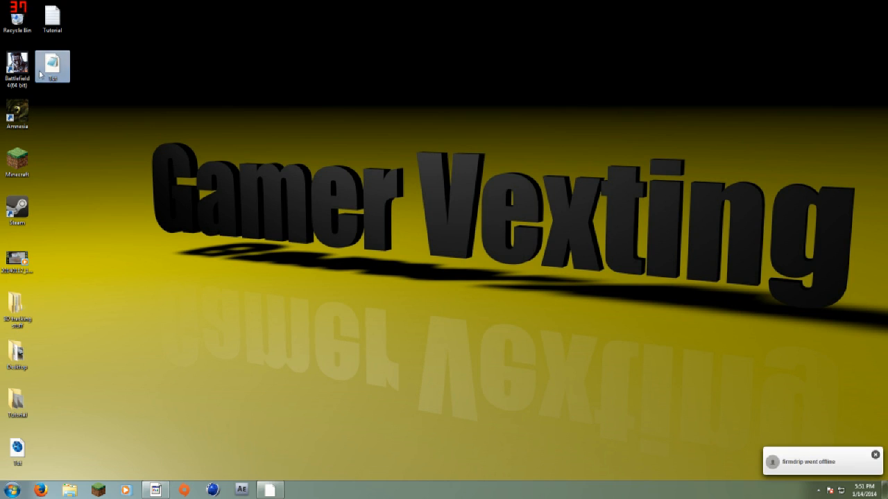
pyautogui.rightClick(52, 67)
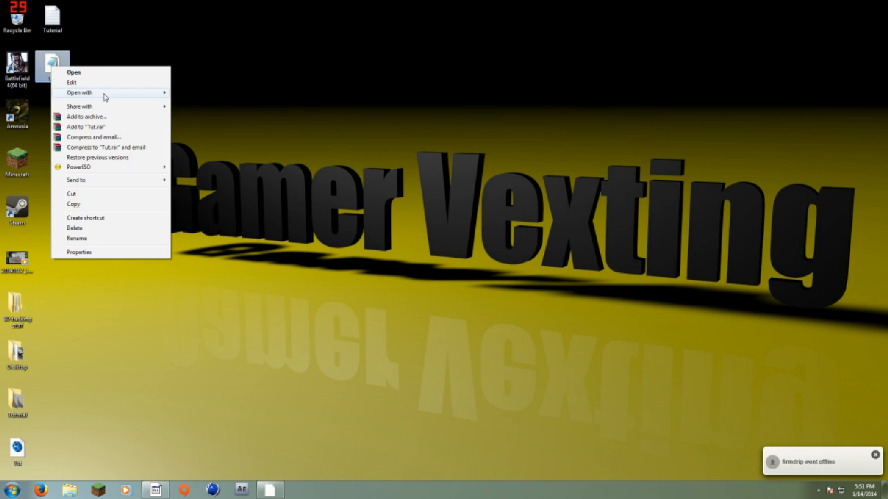
pyautogui.click(259, 5)
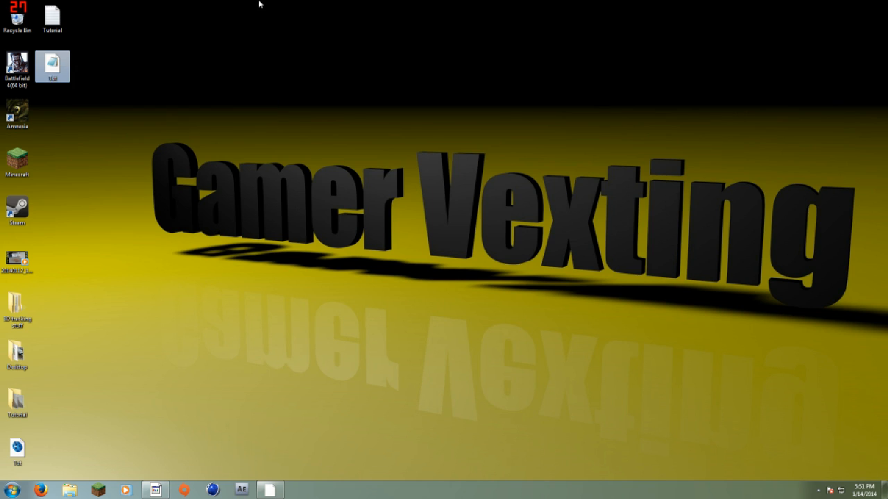
pyautogui.click(259, 4)
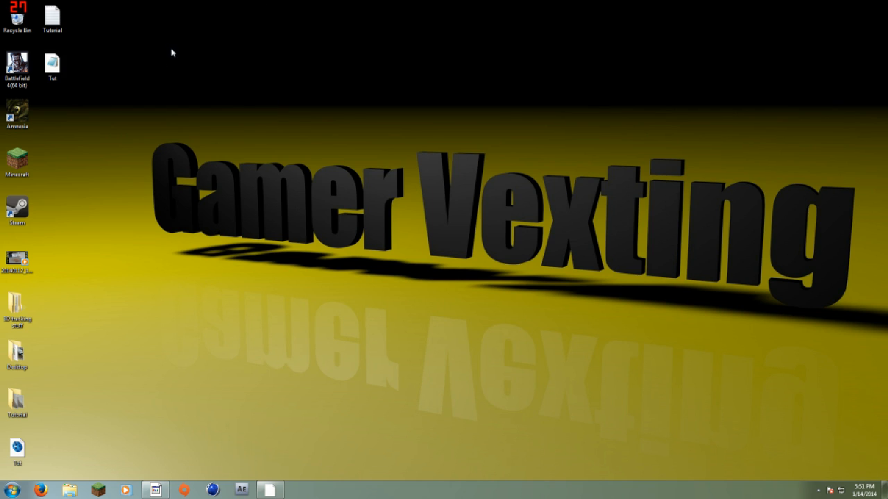
# Step: Open the exported Tut file and the Tutorial text file in Notepad and arrange both windows for access
pyautogui.doubleClick(61, 69)
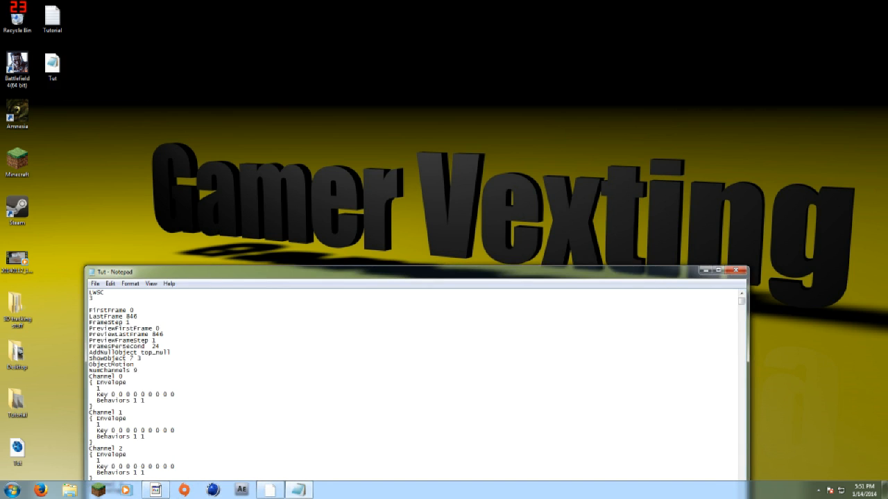
pyautogui.moveTo(139, 274); pyautogui.dragTo(208, 81)
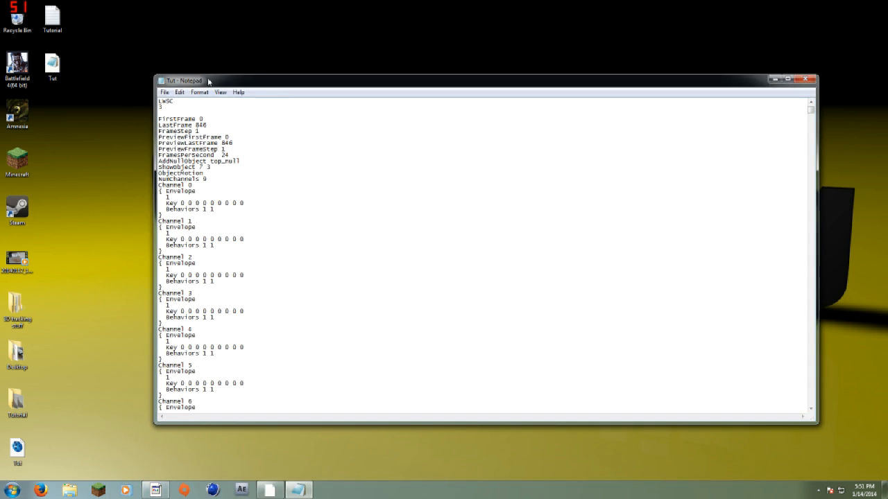
pyautogui.doubleClick(60, 23)
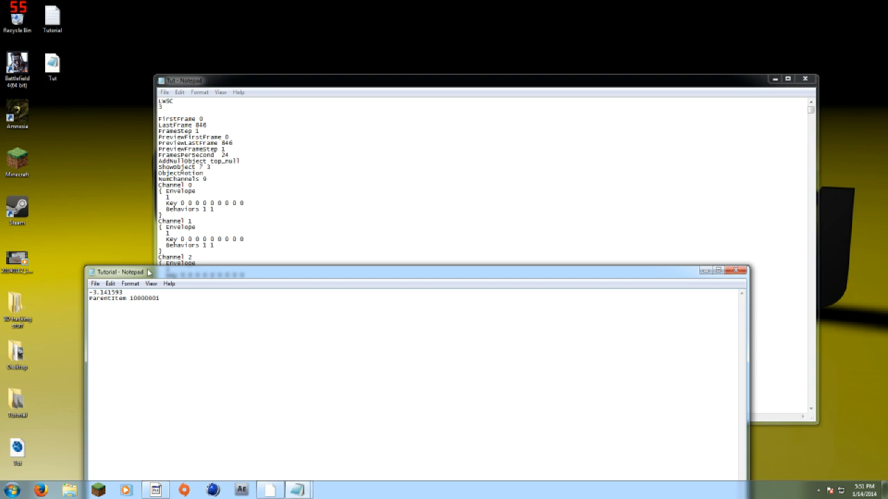
pyautogui.moveTo(147, 272); pyautogui.dragTo(209, 289)
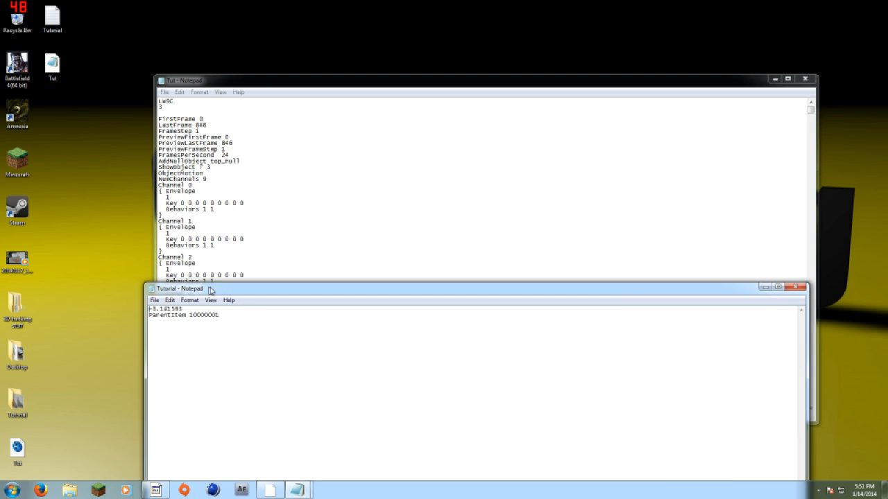
# Step: Search the Tut file for the value -3.141593 noted in the Tutorial text file and close the search
pyautogui.click(261, 78)
pyautogui.click(179, 92)
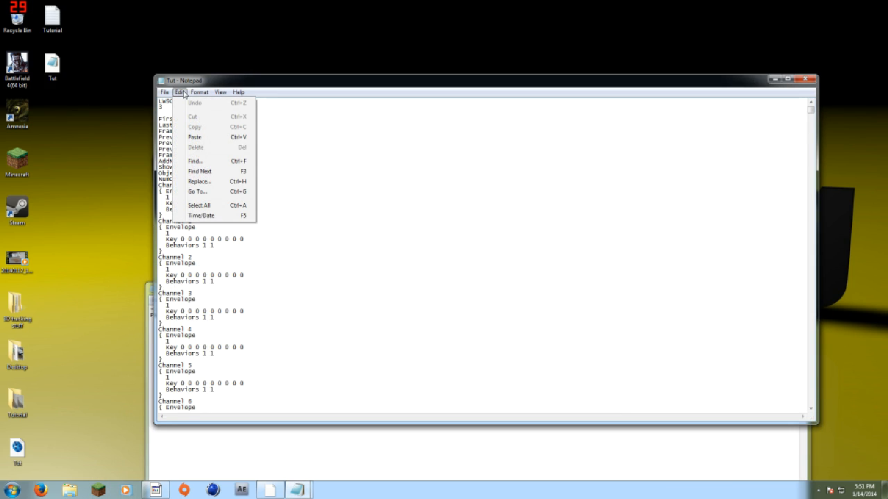
pyautogui.click(195, 160)
pyautogui.click(153, 289)
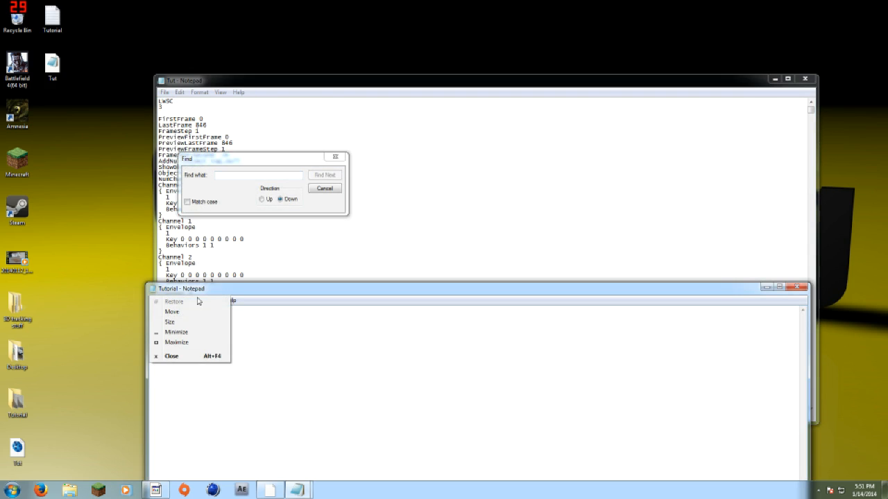
pyautogui.click(280, 361)
pyautogui.moveTo(184, 309); pyautogui.dragTo(154, 309)
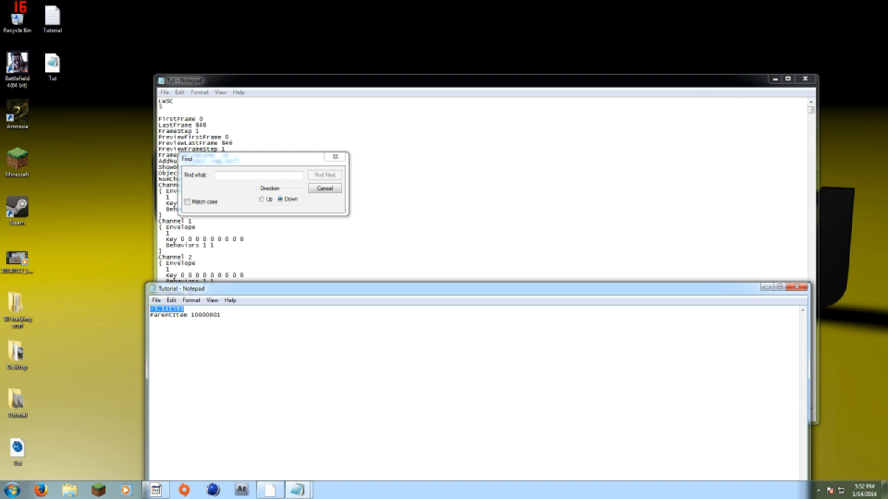
pyautogui.click(258, 175)
pyautogui.write('-3.141593')
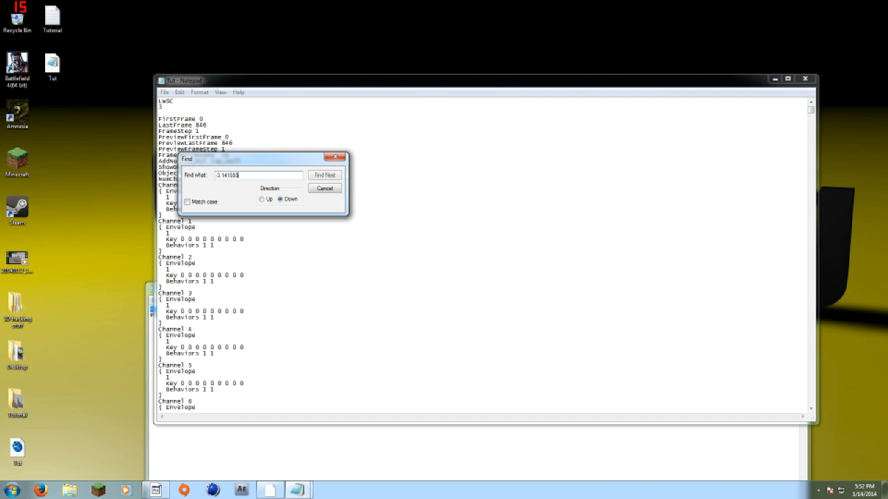
pyautogui.click(318, 177)
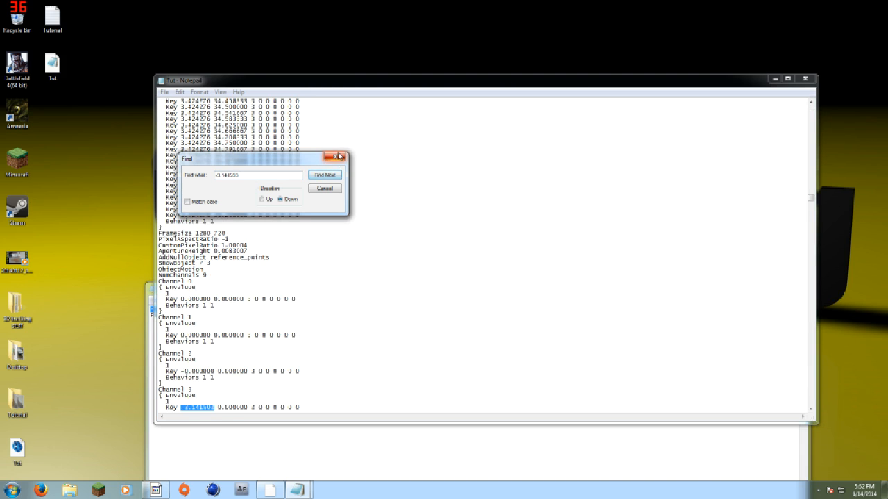
pyautogui.click(336, 157)
# Step: Remove the minus sign from the first key value of Channel 2 in the reference_points block
pyautogui.scroll(-1, 305, 312)
pyautogui.moveTo(297, 318); pyautogui.dragTo(157, 317)
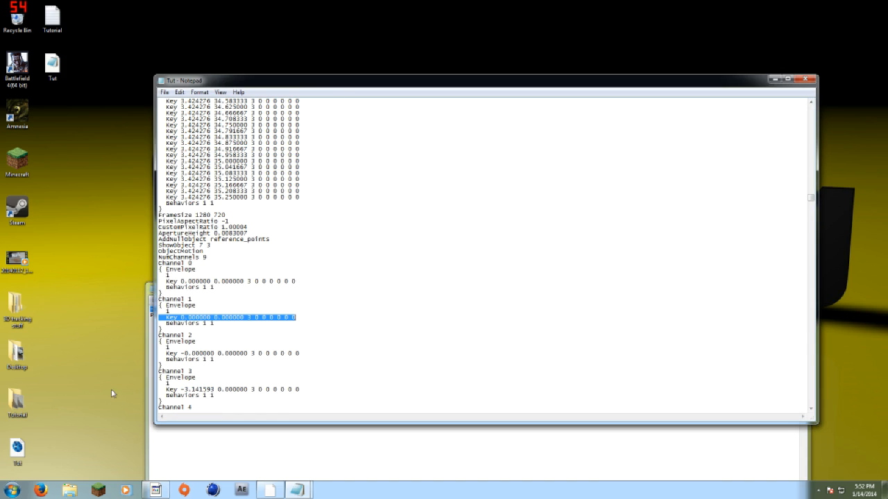
pyautogui.moveTo(181, 354); pyautogui.dragTo(185, 354)
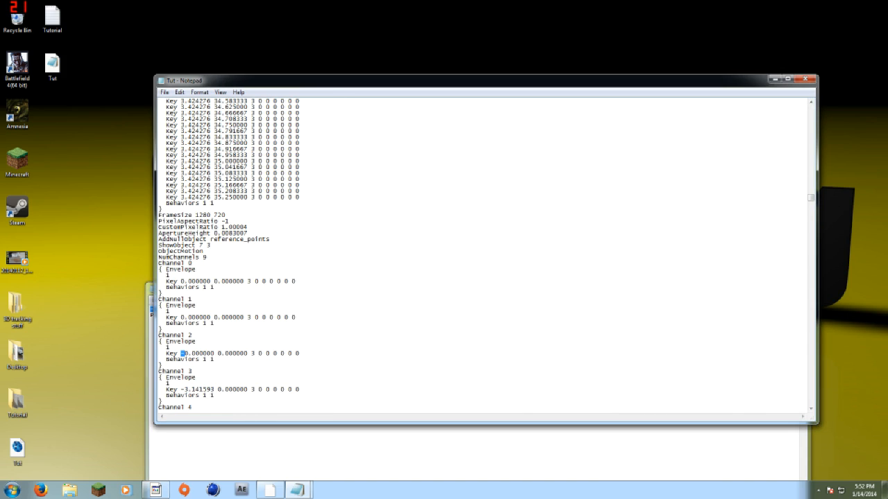
pyautogui.press('Delete')
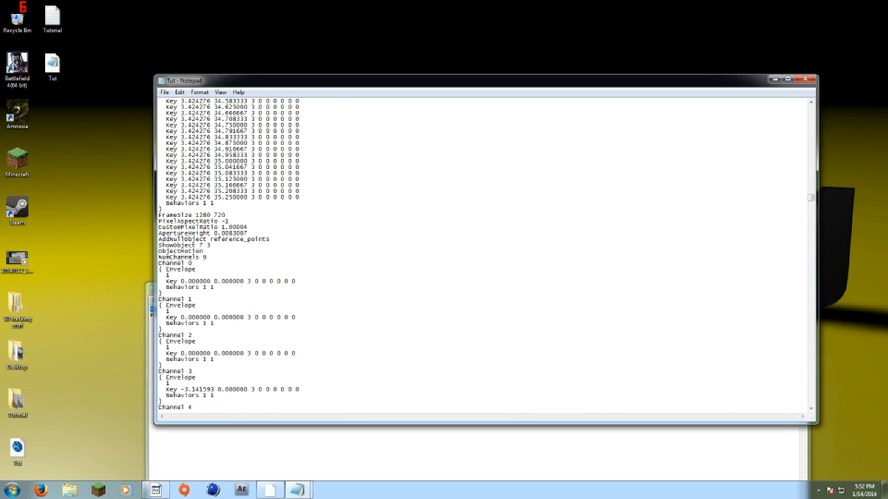
# Step: Replace the first key value of Channel 3 in the reference_points block with 0.000000
pyautogui.moveTo(181, 353); pyautogui.dragTo(193, 354)
pyautogui.click(235, 451)
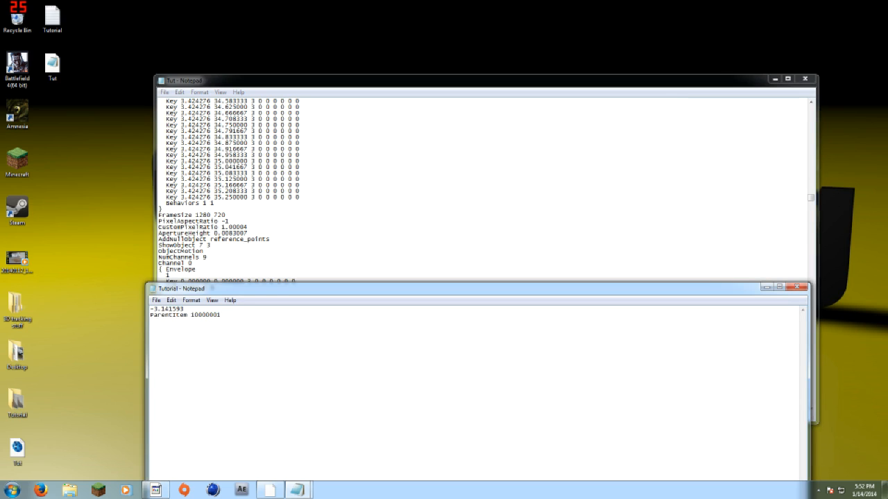
pyautogui.click(303, 87)
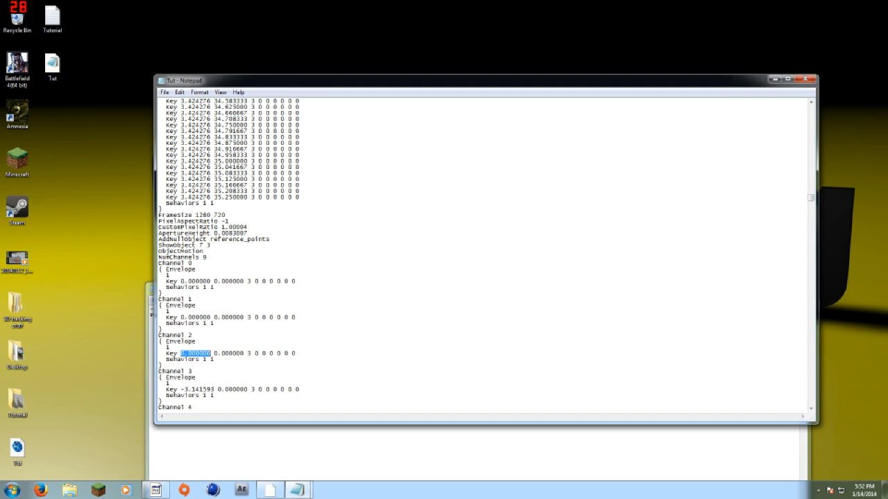
pyautogui.moveTo(181, 389); pyautogui.dragTo(216, 389)
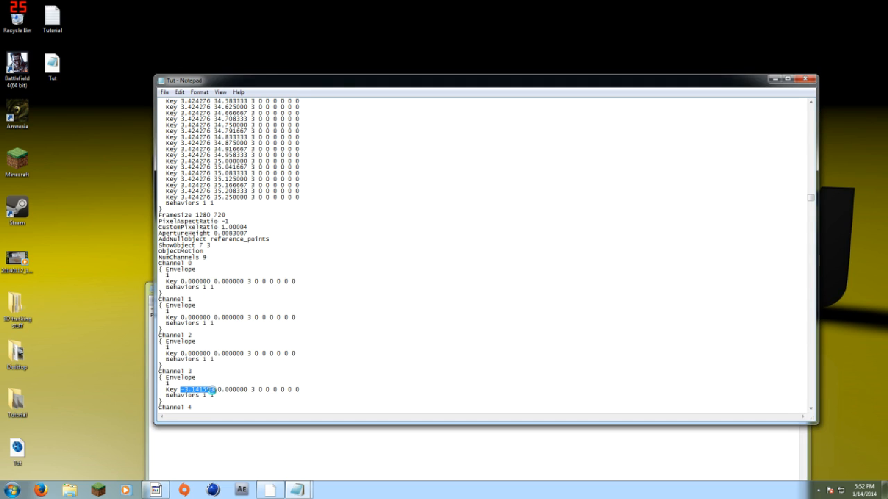
pyautogui.write('0.000000')
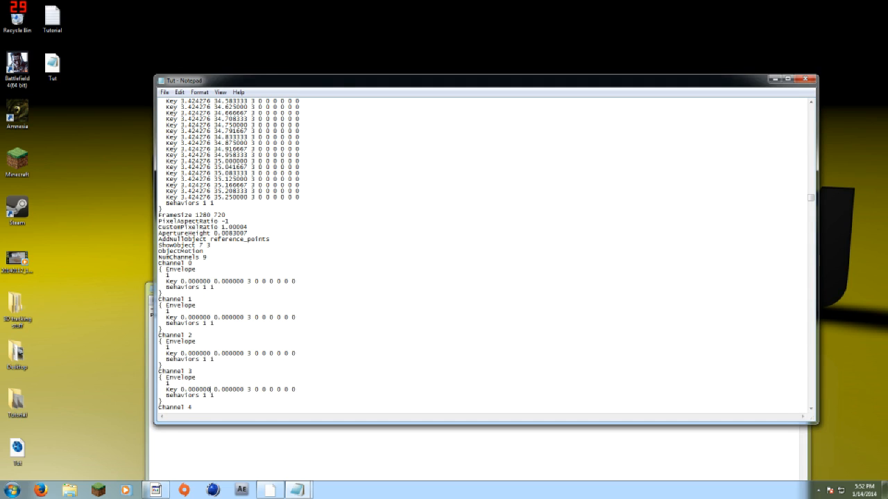
# Step: Copy the ParentItem 10000001 line from the Tutorial text file and return to the Tut file
pyautogui.click(236, 451)
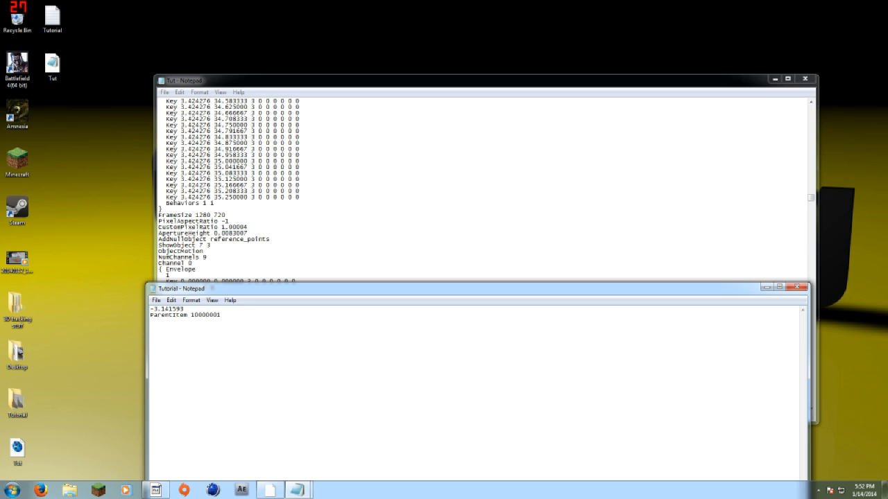
pyautogui.moveTo(222, 315); pyautogui.dragTo(143, 318)
pyautogui.hotkey('ctrl', 'c')
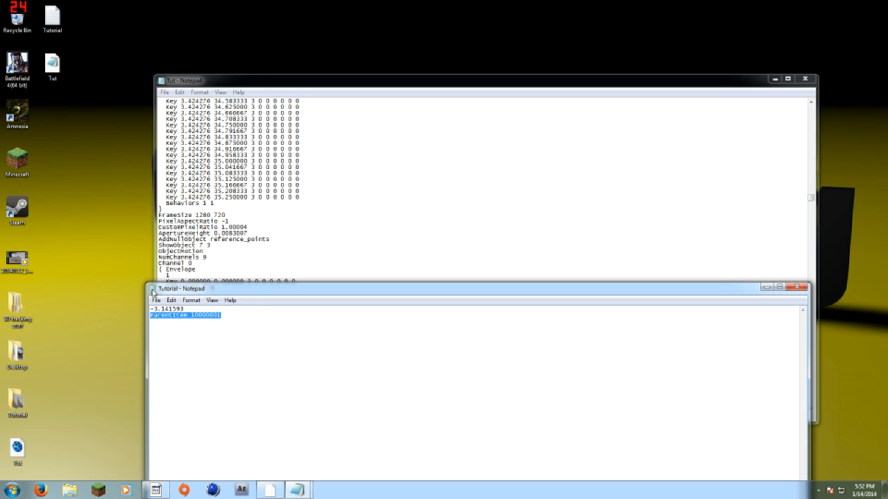
pyautogui.hotkey('alt', 'Tab')
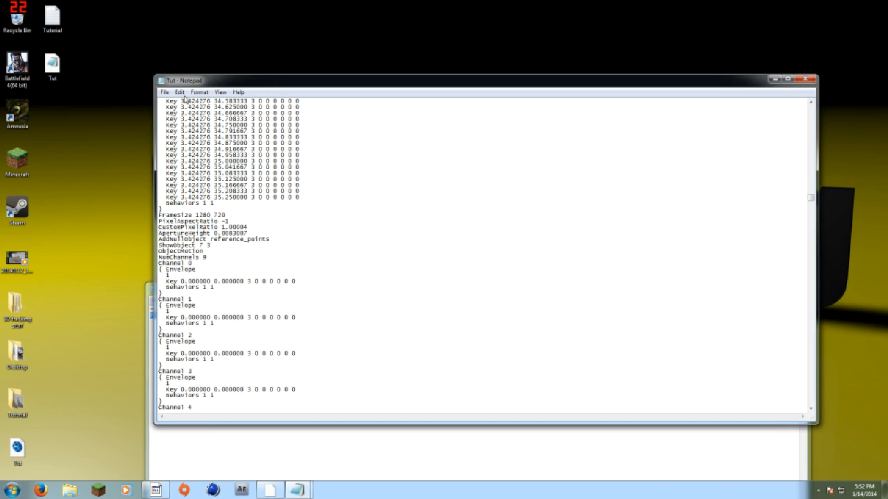
# Step: Set up a replacement of ParentItem 10000001 with ParentItem 10000002 in the Tut file and locate the first match
pyautogui.click(179, 92)
pyautogui.click(225, 181)
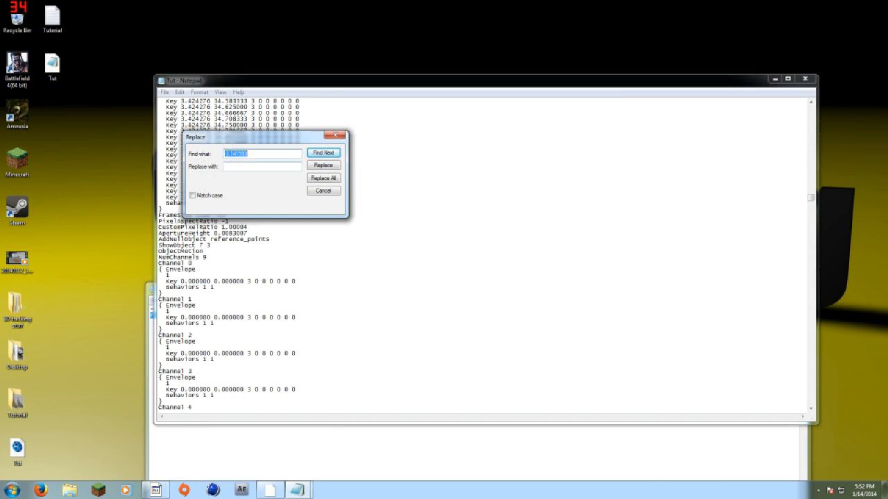
pyautogui.hotkey('ctrl', 'v')
pyautogui.click(233, 168)
pyautogui.hotkey('ctrl', 'v')
pyautogui.press('BackSpace')
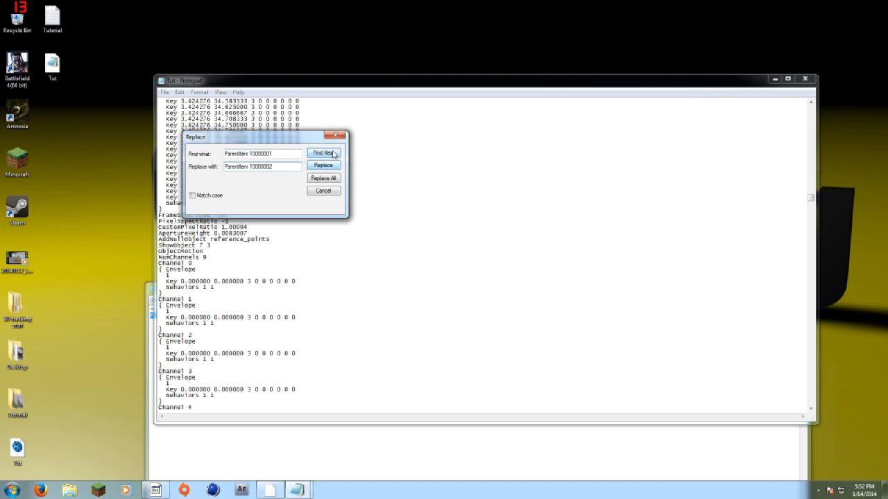
pyautogui.click(323, 167)
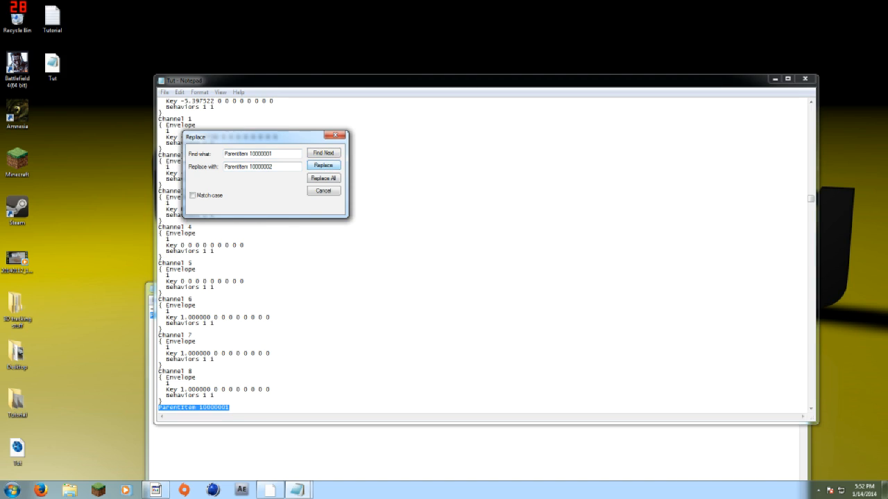
# Step: Close the replacement dialog and edit the located ParentItem line to read ParentItem 10000002
pyautogui.click(337, 136)
pyautogui.scroll(-2, 185, 384)
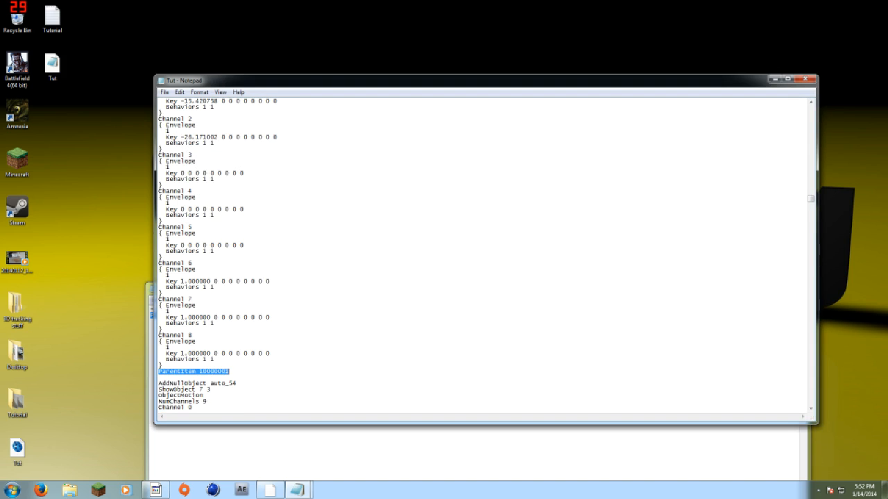
pyautogui.press('Right')
pyautogui.press('BackSpace')
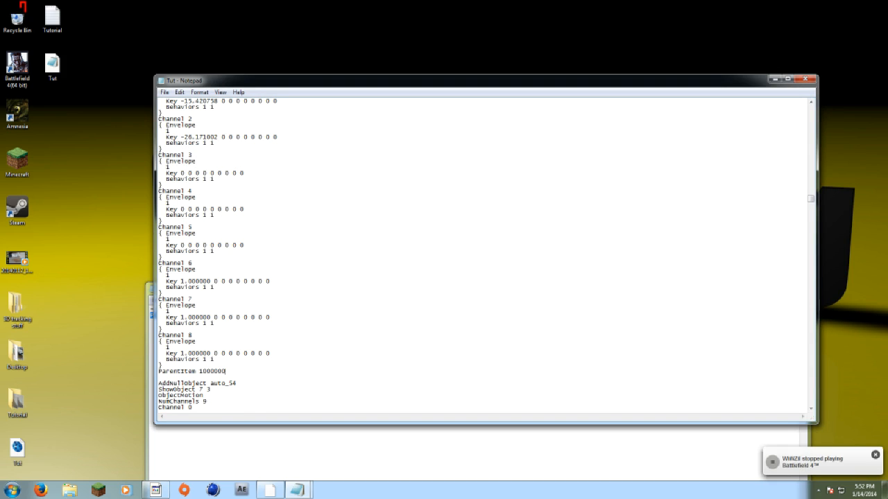
# Step: Save the Tut file and close both the Tut and Tutorial text files
pyautogui.click(164, 93)
pyautogui.click(179, 123)
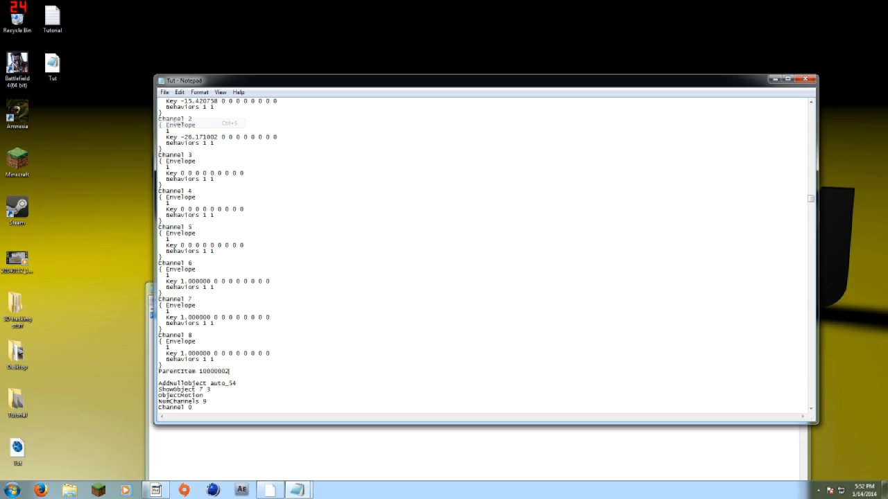
pyautogui.click(807, 81)
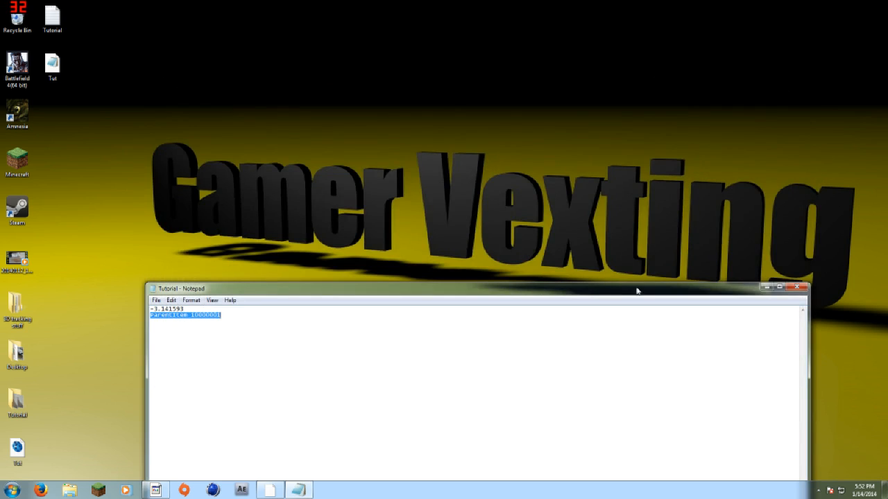
pyautogui.click(799, 286)
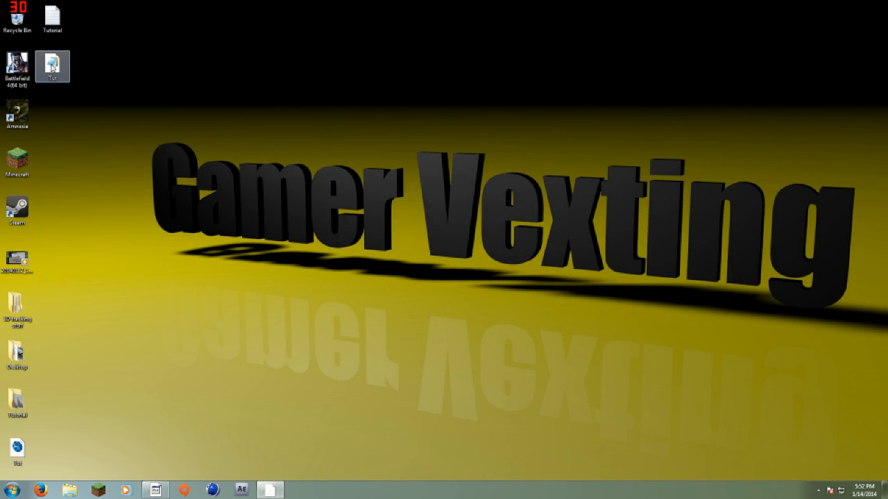
# Step: Open the desktop's Tut file in Cinema 4D, accepting the LightWave 3D import settings in centimeters
pyautogui.doubleClick(54, 65)
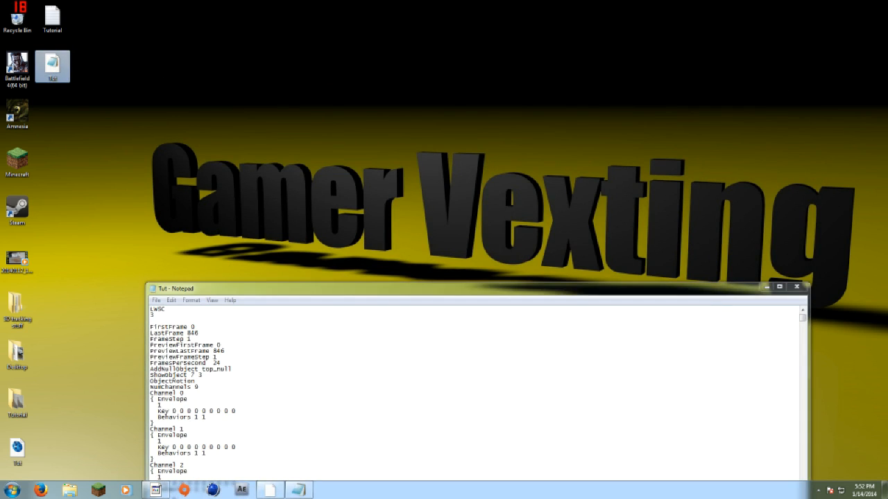
pyautogui.click(795, 290)
pyautogui.rightClick(56, 63)
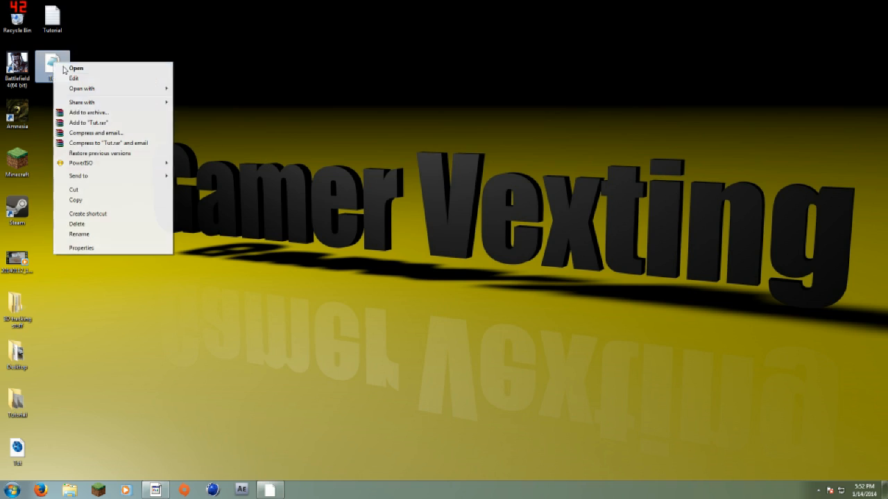
pyautogui.moveTo(159, 88)
pyautogui.click(195, 89)
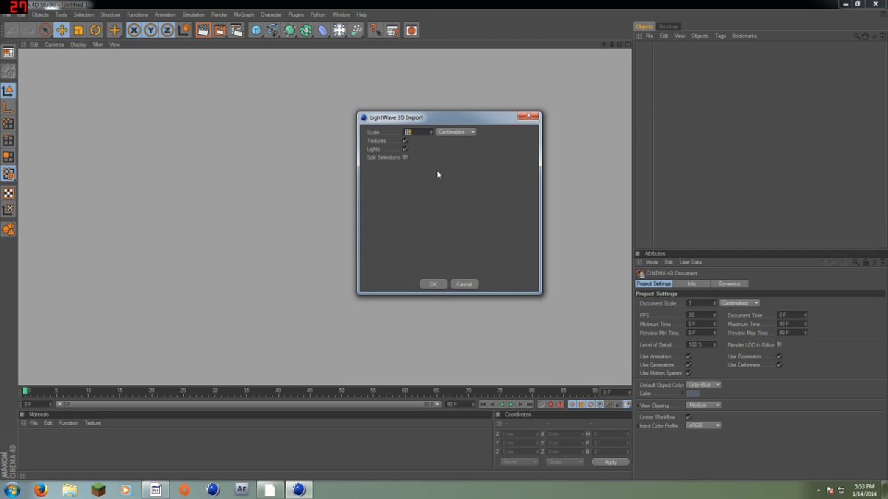
pyautogui.click(434, 284)
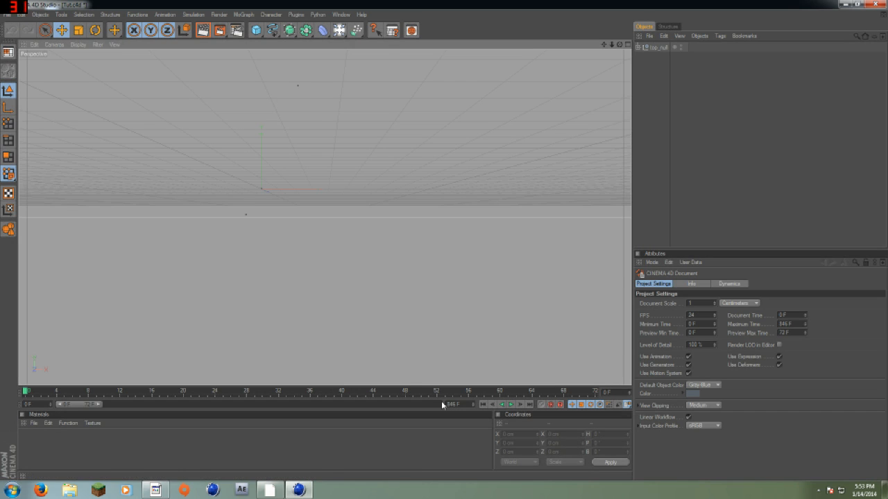
# Step: Play the imported camera animation briefly, stop it, and quit Cinema 4D without saving the project
pyautogui.click(511, 404)
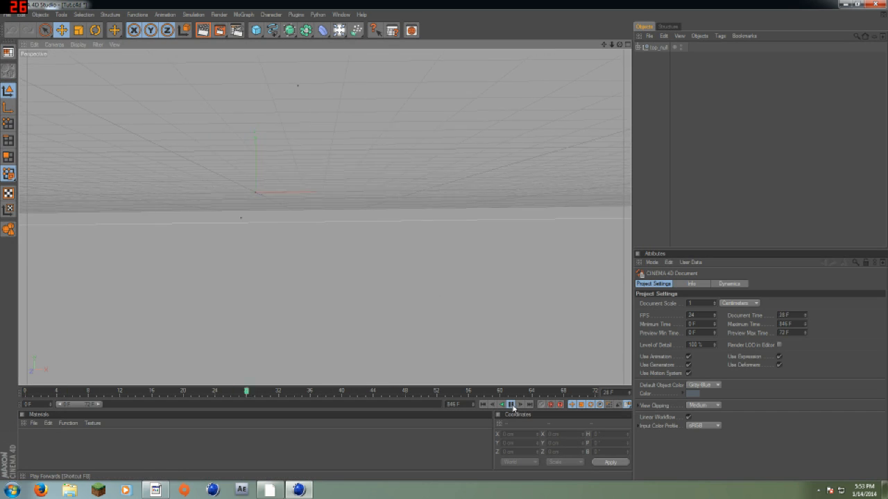
pyautogui.click(514, 407)
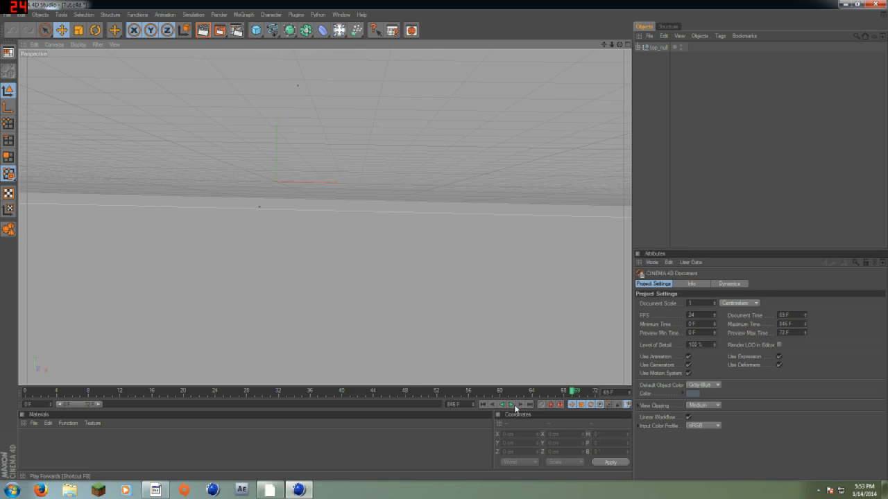
pyautogui.click(873, 3)
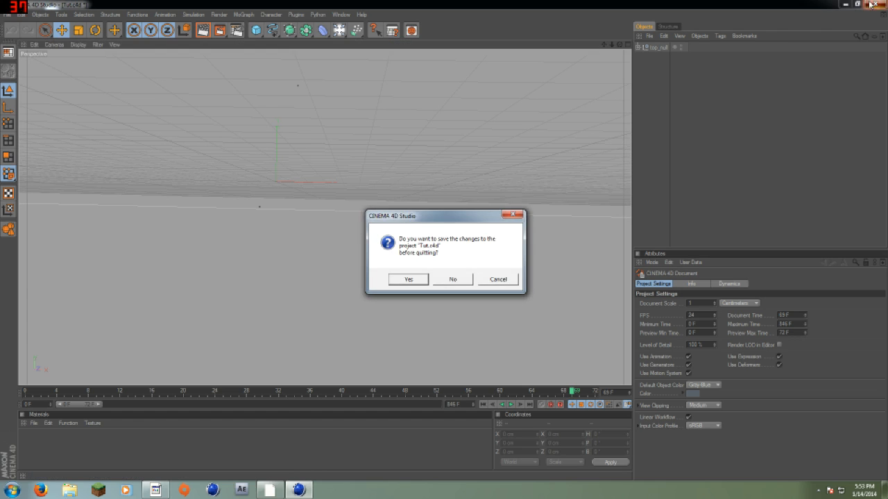
pyautogui.click(452, 279)
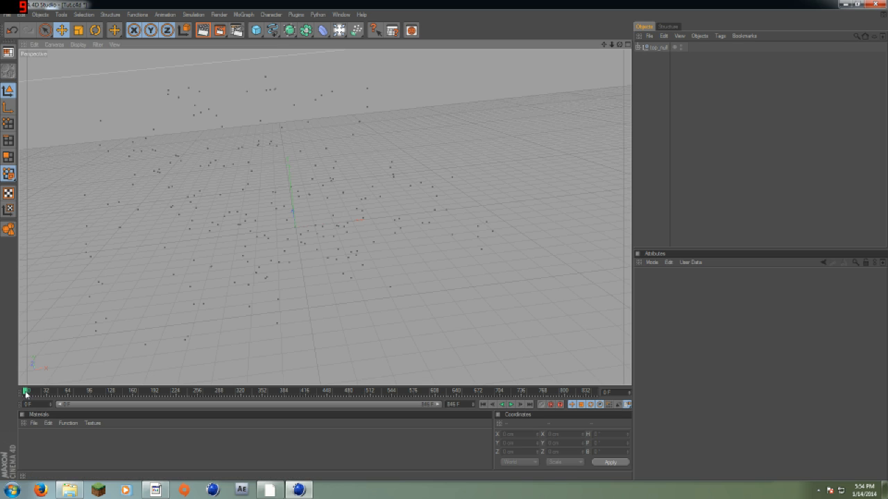
# Step: Scrub through the timeline to check the tracked camera motion and return to frame 0
pyautogui.moveTo(27, 392); pyautogui.dragTo(40, 376)
pyautogui.moveTo(175, 392); pyautogui.dragTo(1, 372)
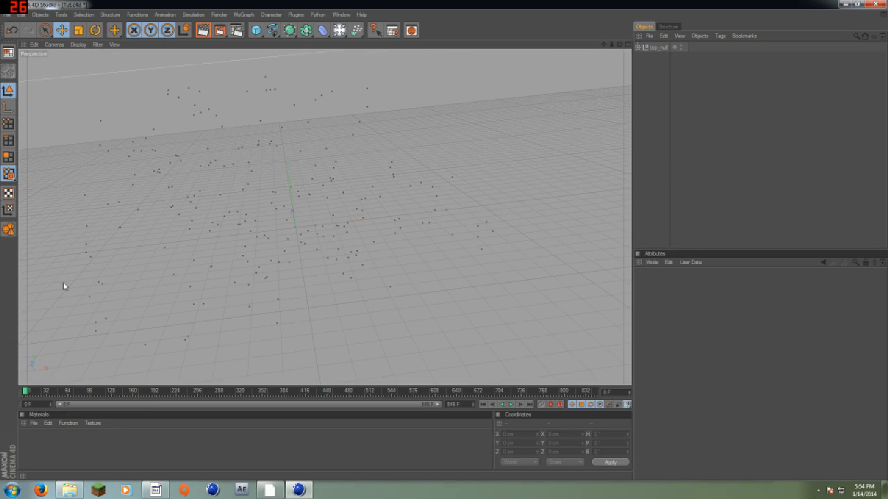
pyautogui.click(257, 30)
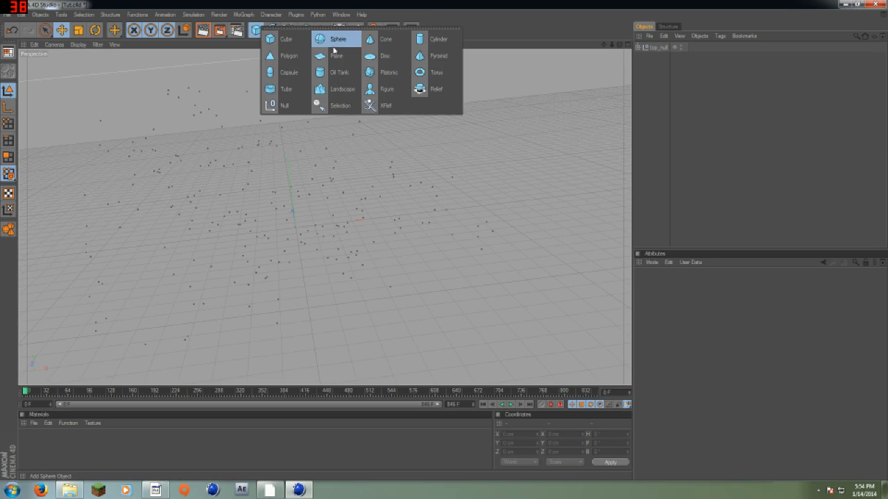
pyautogui.click(336, 57)
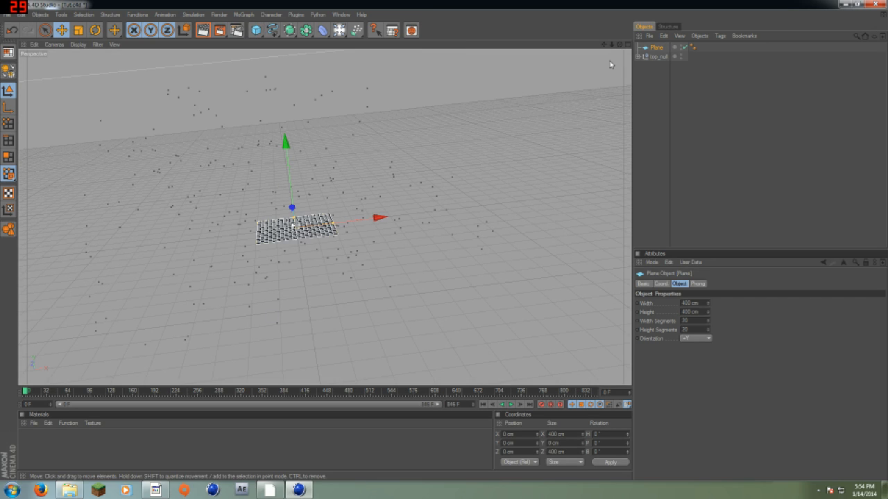
pyautogui.click(658, 49)
pyautogui.press('Delete')
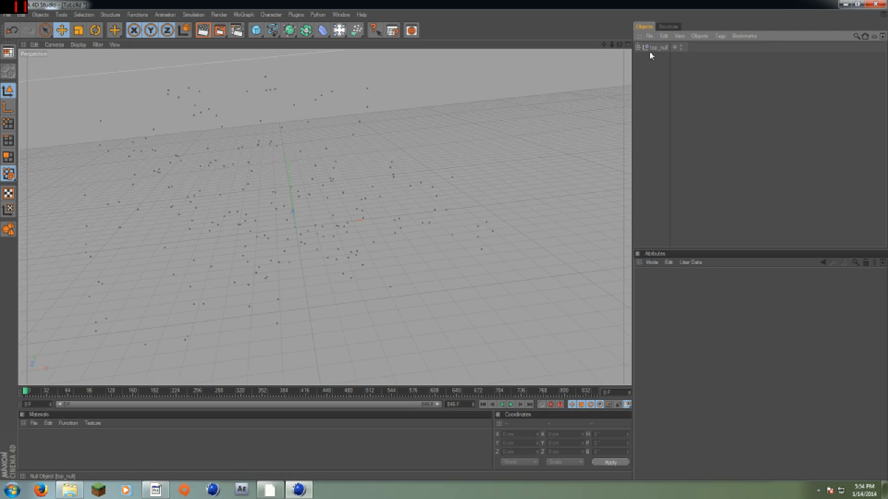
# Step: Add a Background object to the scene and create a new material
pyautogui.click(338, 30)
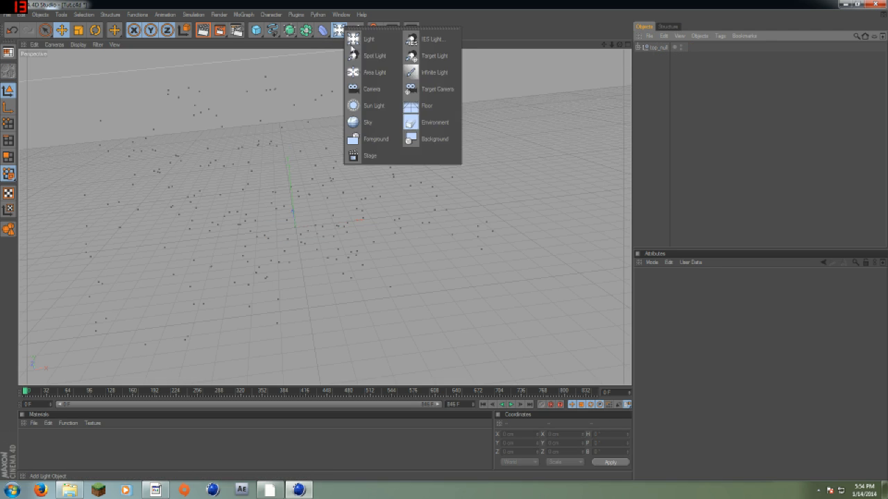
pyautogui.click(420, 139)
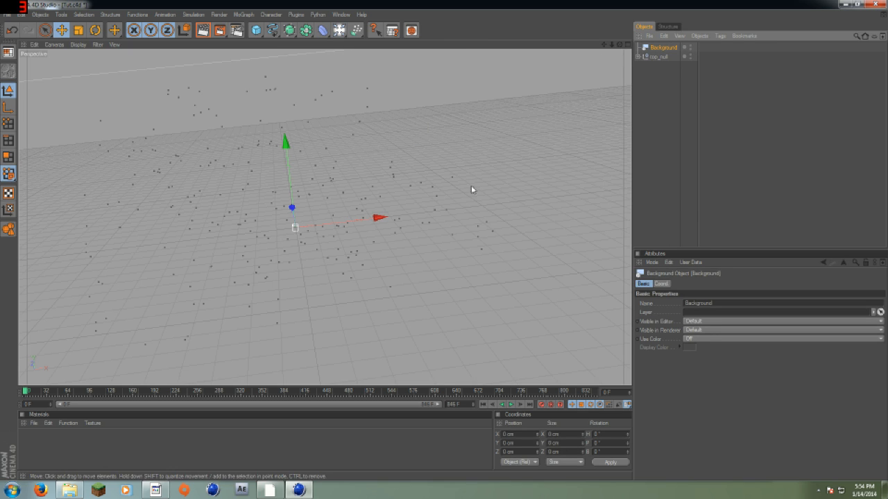
pyautogui.click(34, 423)
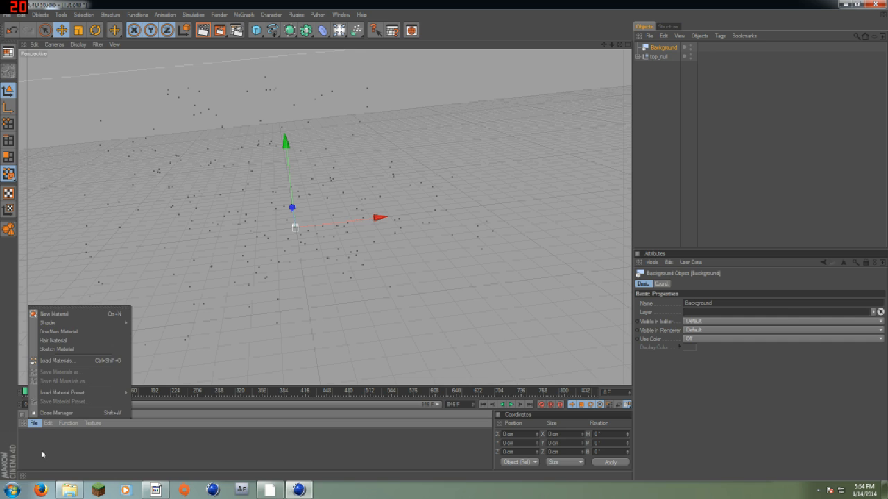
pyautogui.click(40, 454)
pyautogui.doubleClick(32, 454)
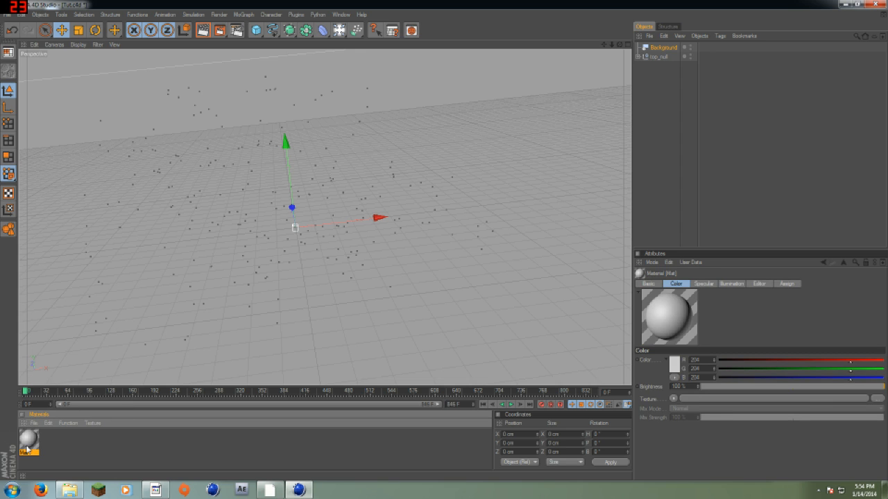
# Step: Load 20140112_163946_00000 from the Tutorial folder as the material's color texture without copying it, and apply the material to the Background object
pyautogui.doubleClick(28, 444)
pyautogui.click(431, 134)
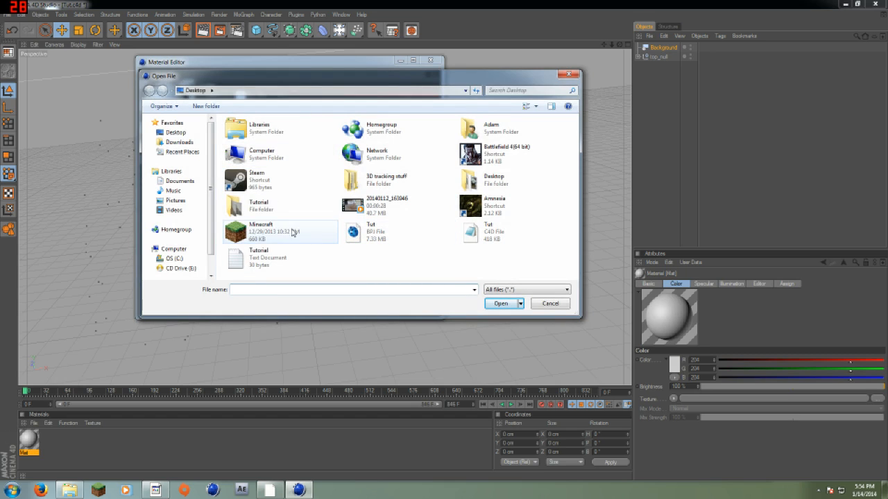
pyautogui.doubleClick(269, 206)
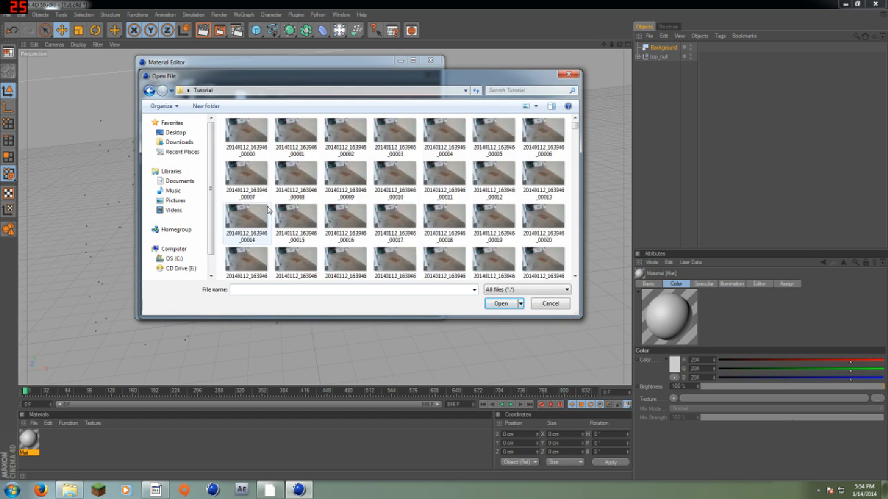
pyautogui.click(244, 138)
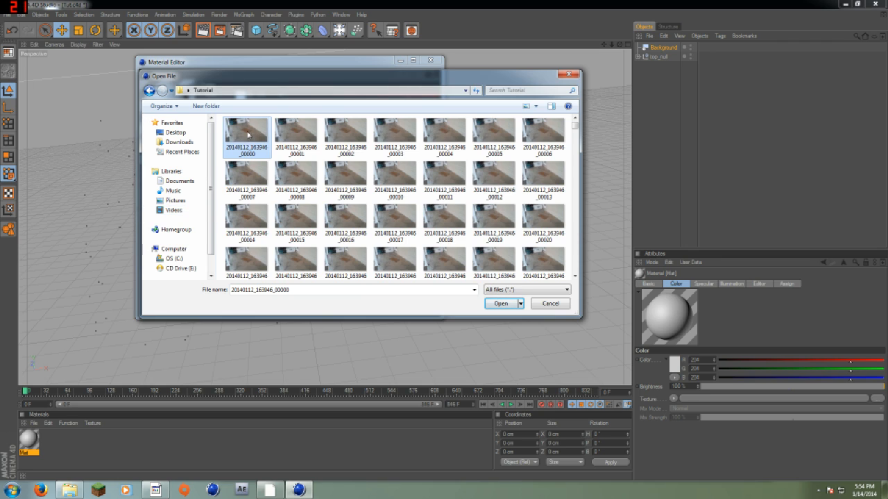
pyautogui.click(496, 305)
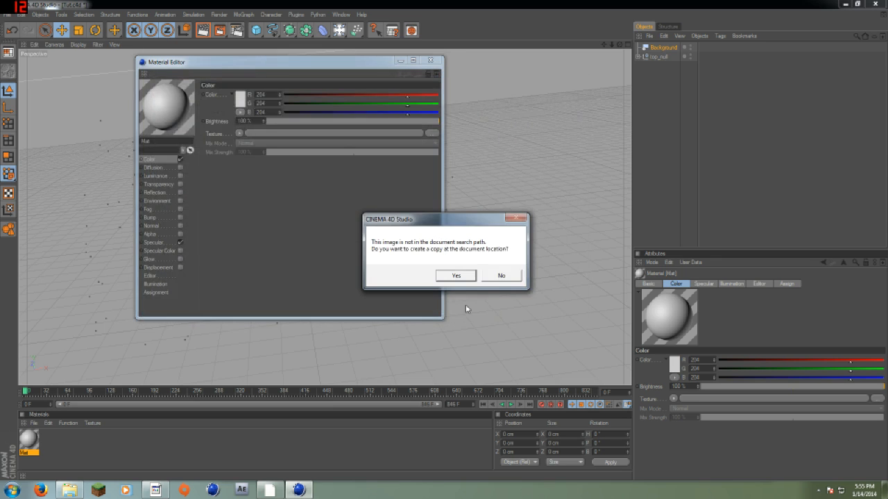
pyautogui.click(501, 276)
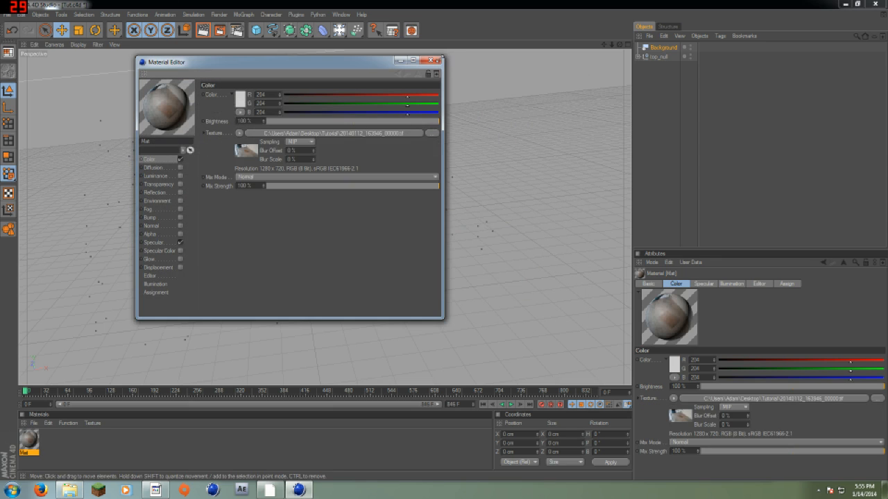
pyautogui.click(431, 60)
pyautogui.moveTo(27, 444); pyautogui.dragTo(663, 47)
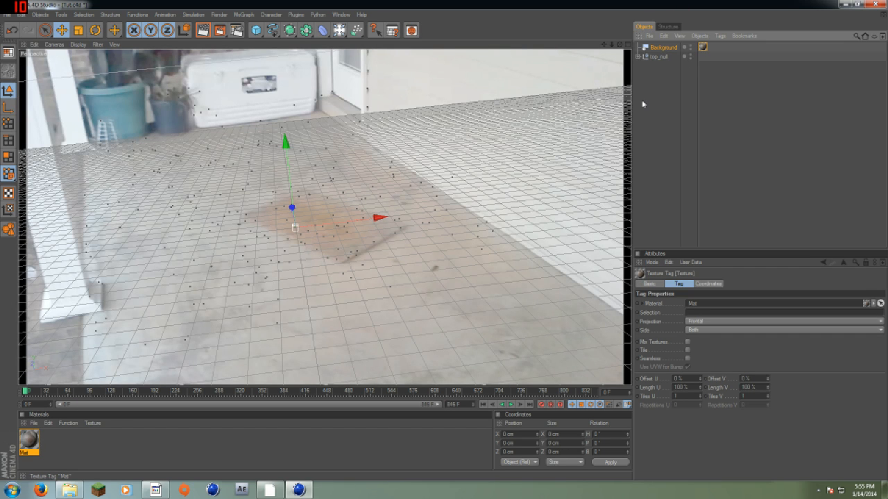
# Step: Calculate the movie frame range for the background material's color texture animation and scrub the timeline to check the footage
pyautogui.doubleClick(30, 441)
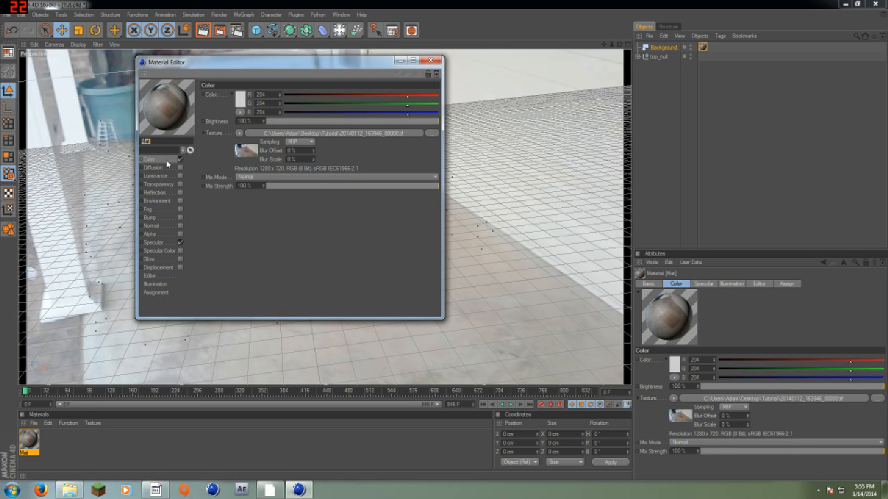
pyautogui.click(246, 154)
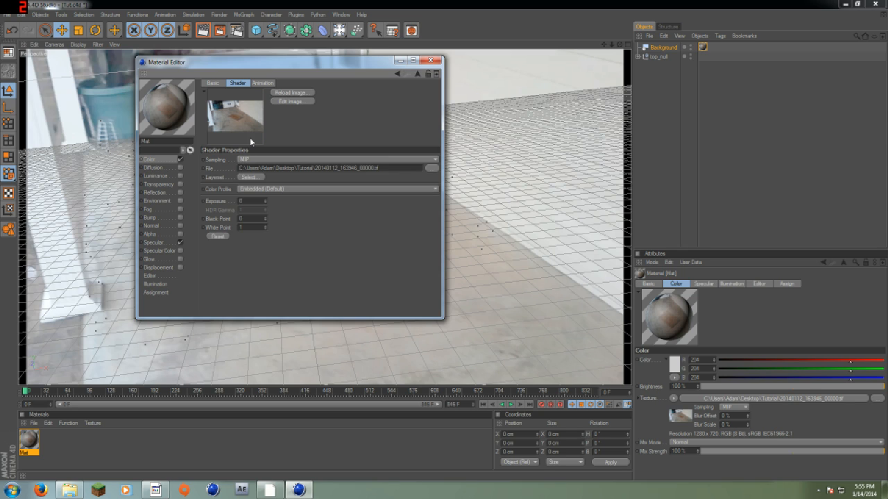
pyautogui.click(261, 83)
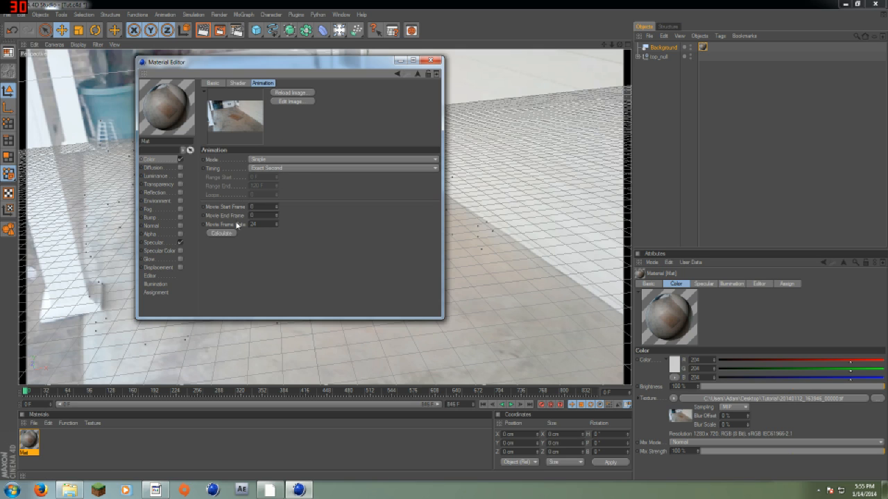
pyautogui.click(214, 234)
pyautogui.click(433, 60)
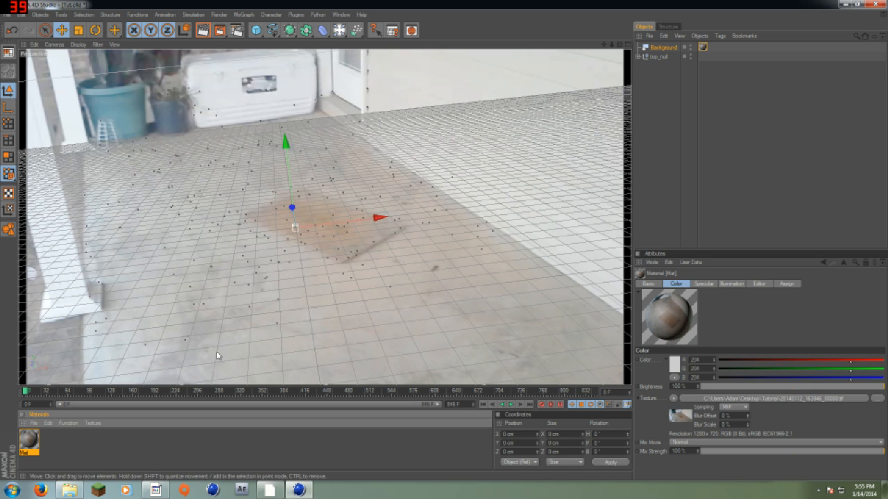
pyautogui.click(168, 390)
pyautogui.moveTo(186, 392); pyautogui.dragTo(1, 328)
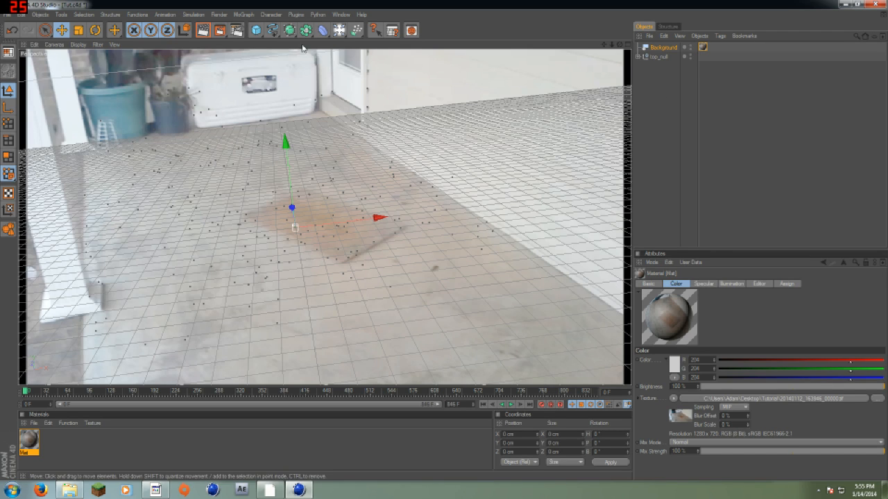
# Step: Add a Plane lowered about 2.3 cm, stretch it to about 1794 by 2586 cm over the porch floor, and preview the render
pyautogui.click(256, 30)
pyautogui.click(335, 56)
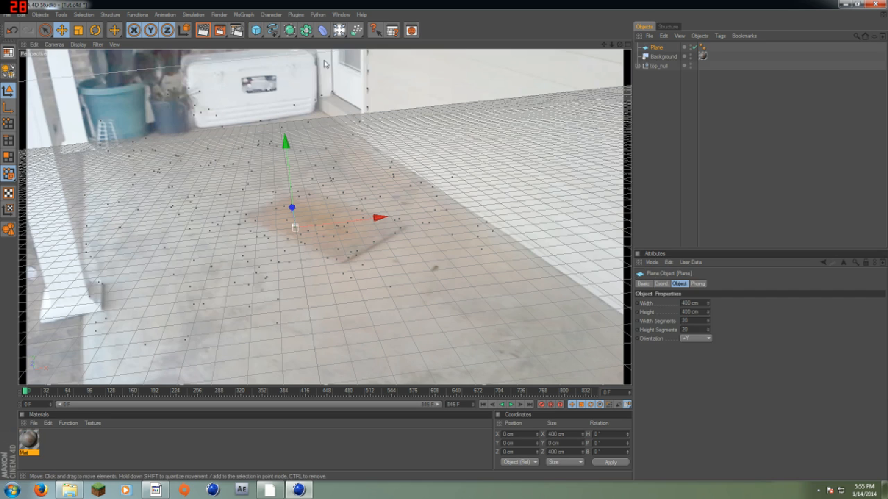
pyautogui.moveTo(290, 182); pyautogui.dragTo(289, 157)
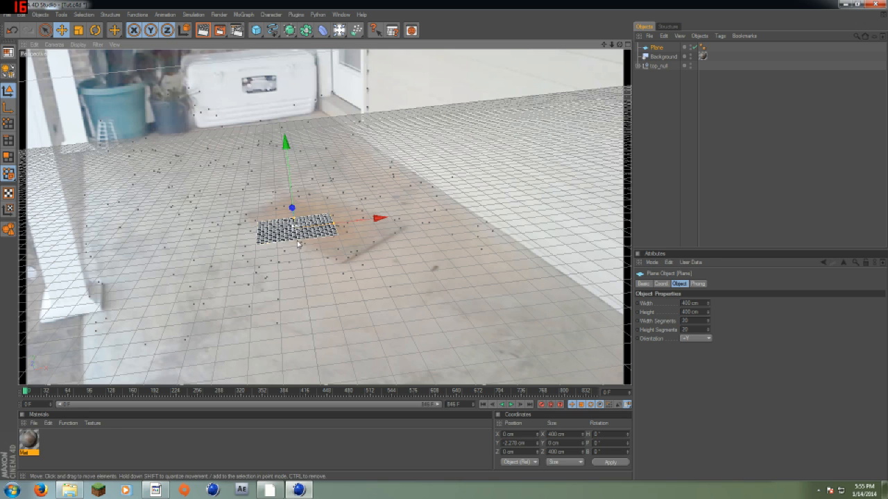
pyautogui.moveTo(334, 223); pyautogui.dragTo(463, 208)
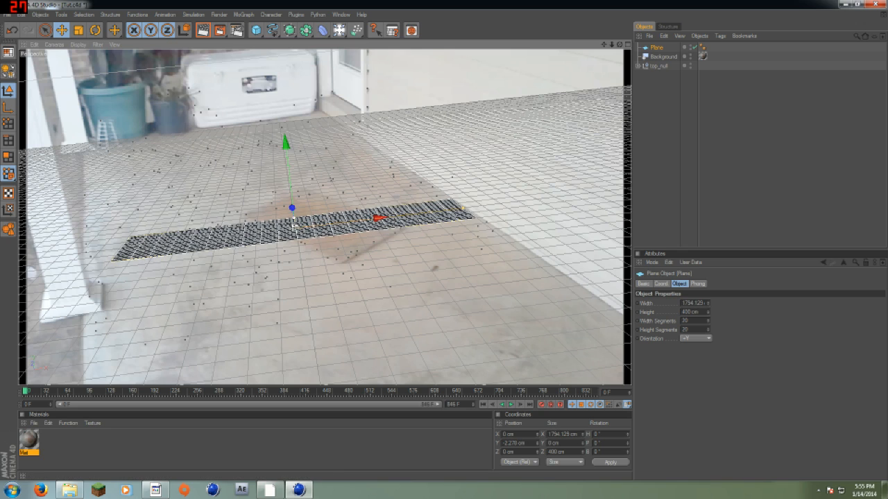
pyautogui.moveTo(293, 220); pyautogui.dragTo(288, 177)
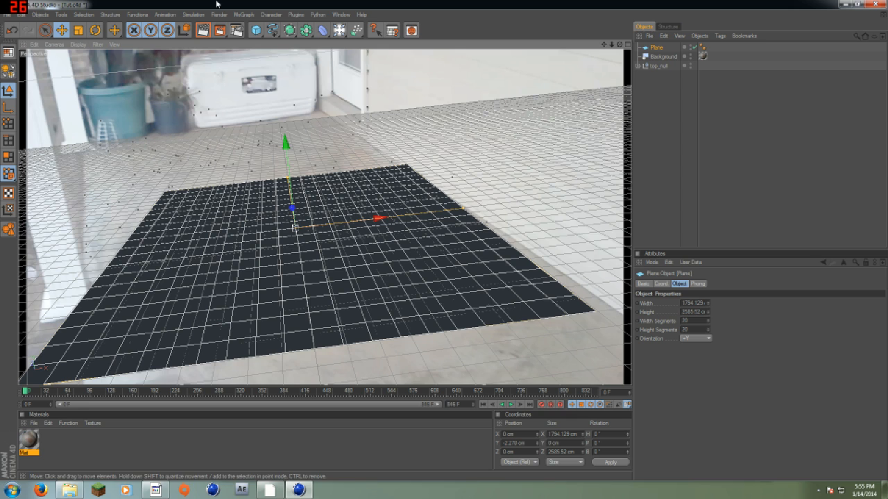
pyautogui.click(202, 30)
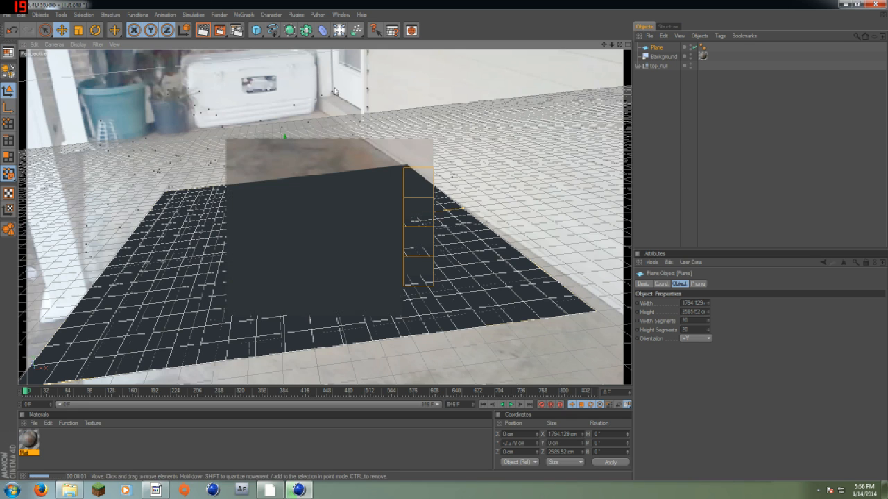
pyautogui.click(152, 435)
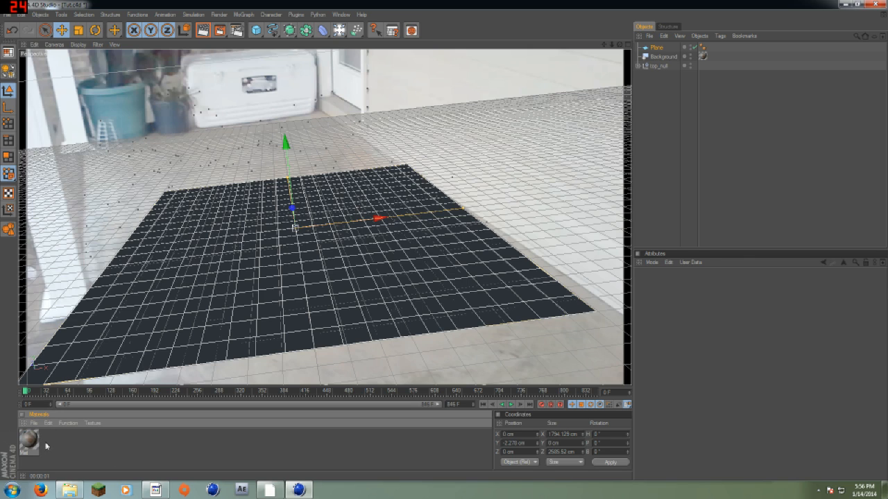
# Step: Apply the footage material to the Plane with Frontal projection and render the view to check how it blends with the background
pyautogui.click(28, 444)
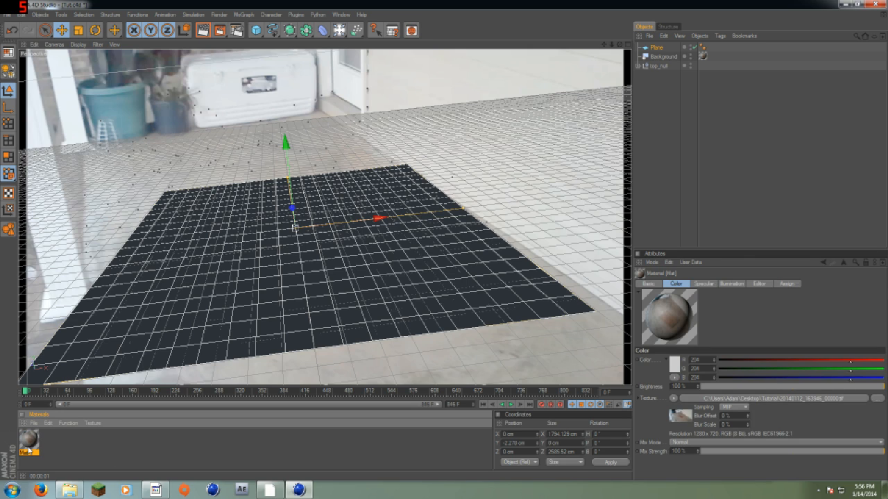
pyautogui.moveTo(29, 444); pyautogui.dragTo(666, 47)
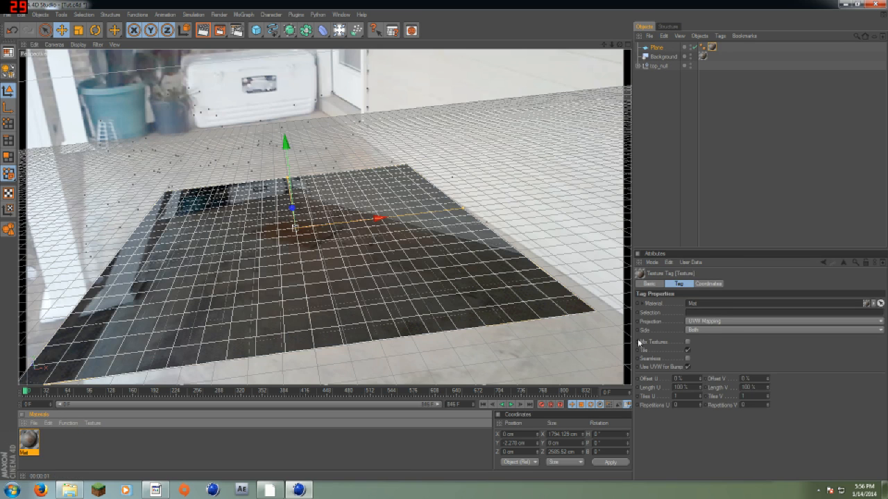
pyautogui.click(732, 321)
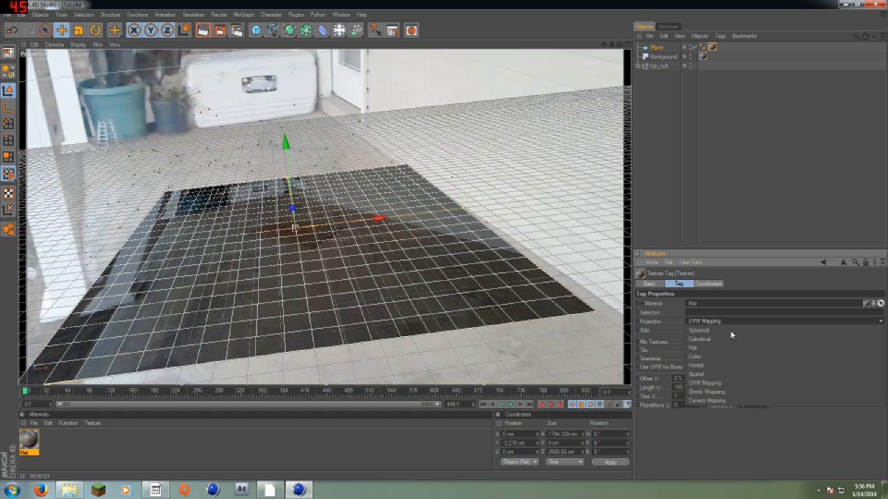
pyautogui.click(702, 370)
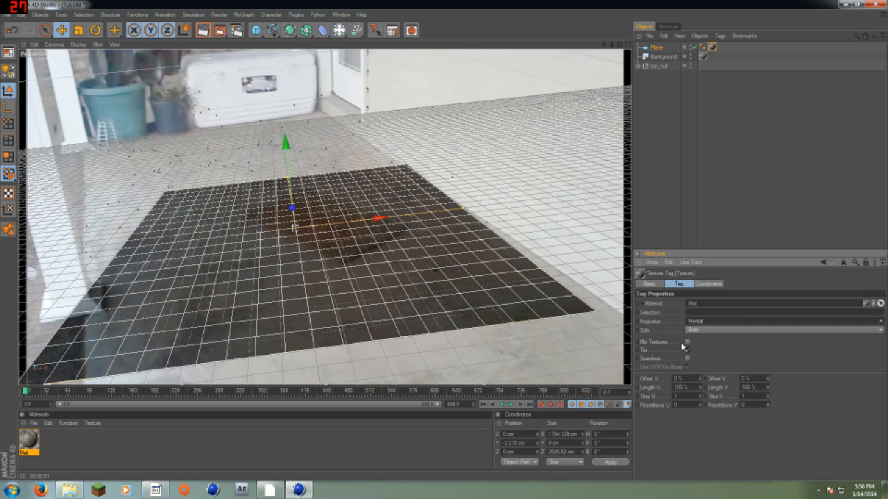
pyautogui.click(202, 30)
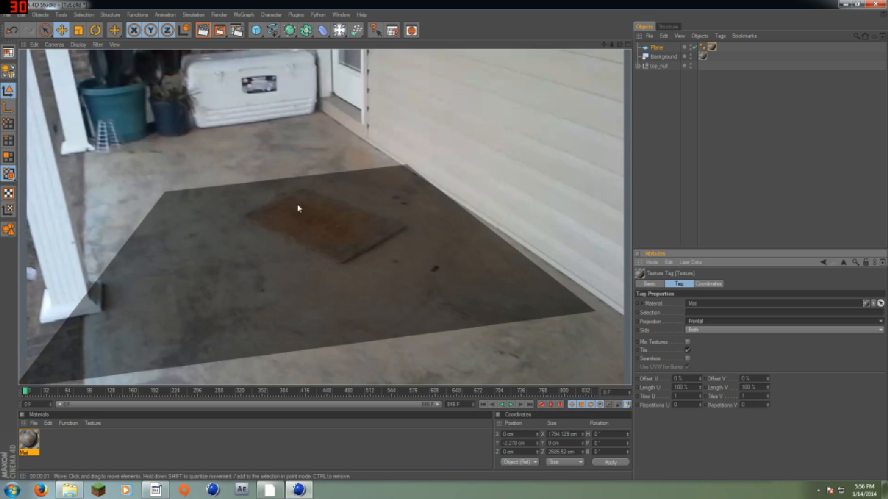
pyautogui.click(301, 442)
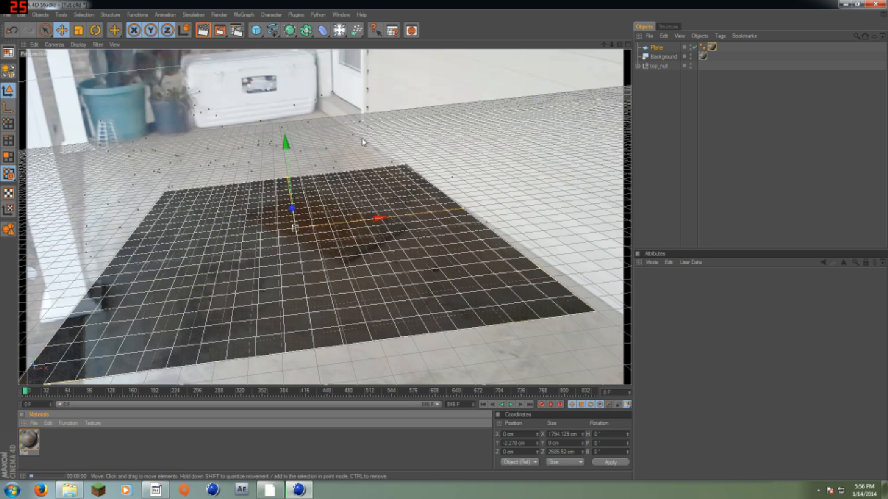
pyautogui.hotkey('ctrl', 'r')
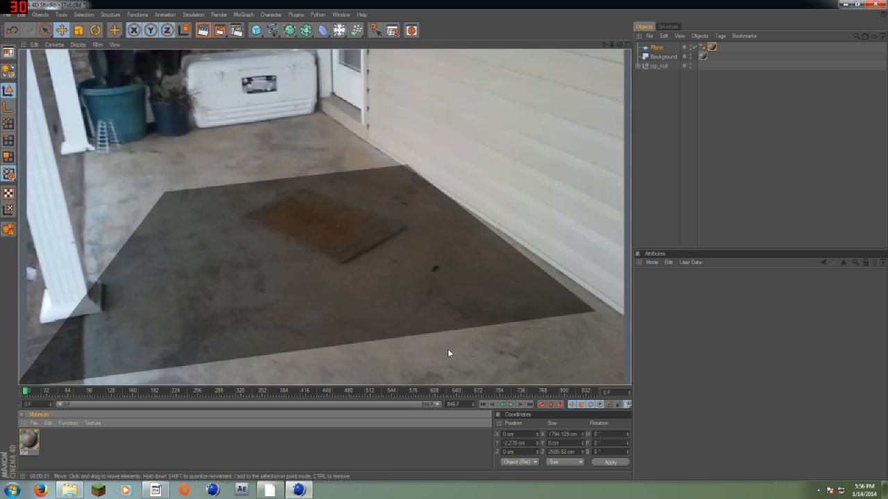
pyautogui.click(367, 455)
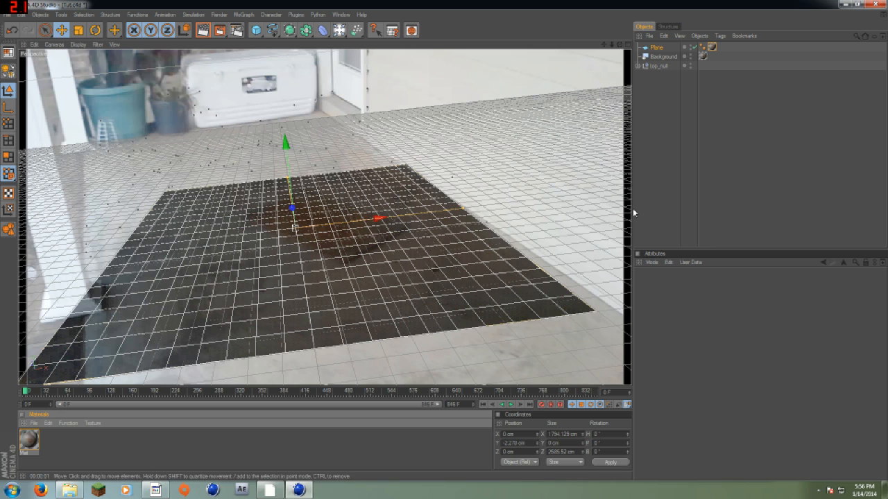
# Step: Add a Compositing tag to the Plane with Self Shadowing off and Compositing Background on, and preview the render
pyautogui.click(711, 47)
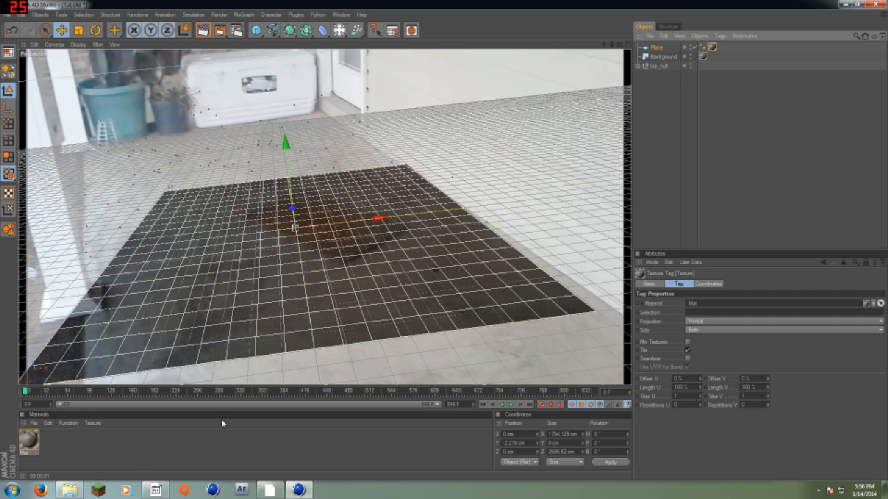
pyautogui.rightClick(655, 49)
pyautogui.moveTo(683, 54)
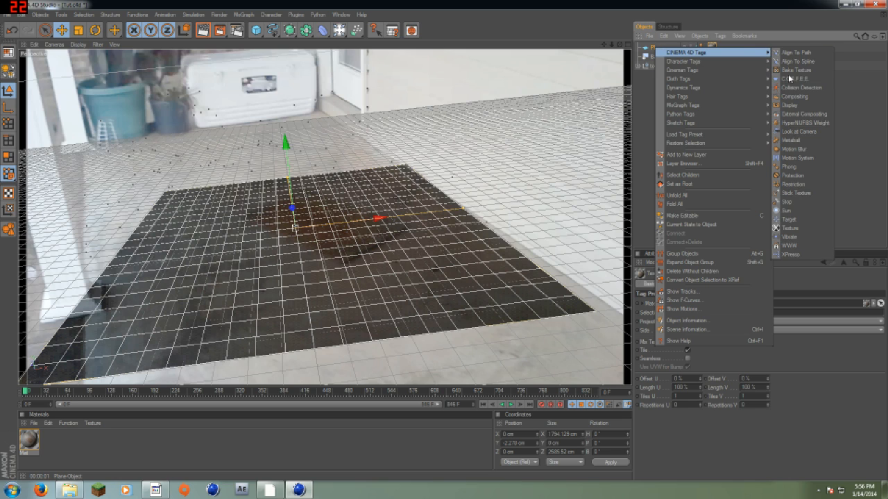
pyautogui.click(794, 97)
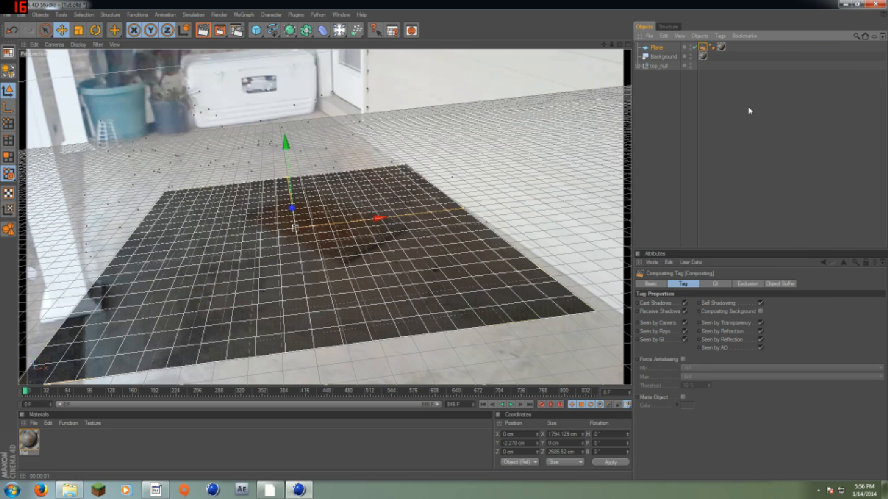
pyautogui.click(760, 304)
pyautogui.click(760, 311)
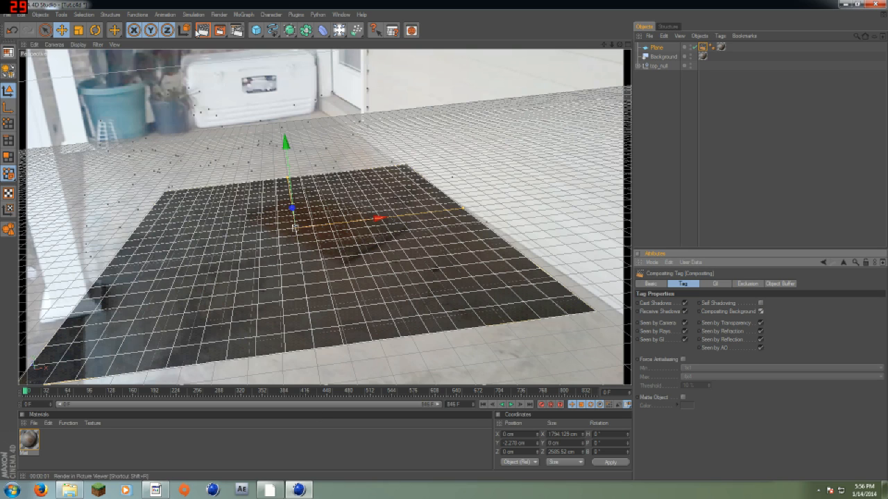
pyautogui.click(201, 35)
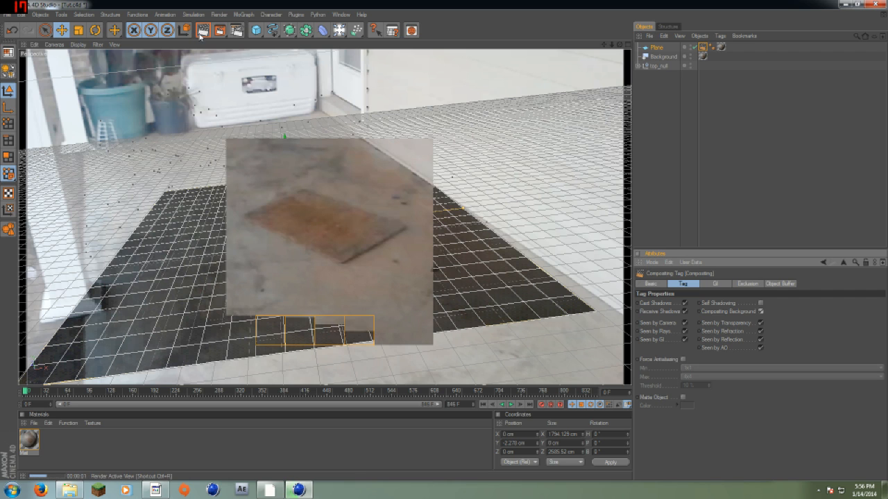
pyautogui.click(282, 444)
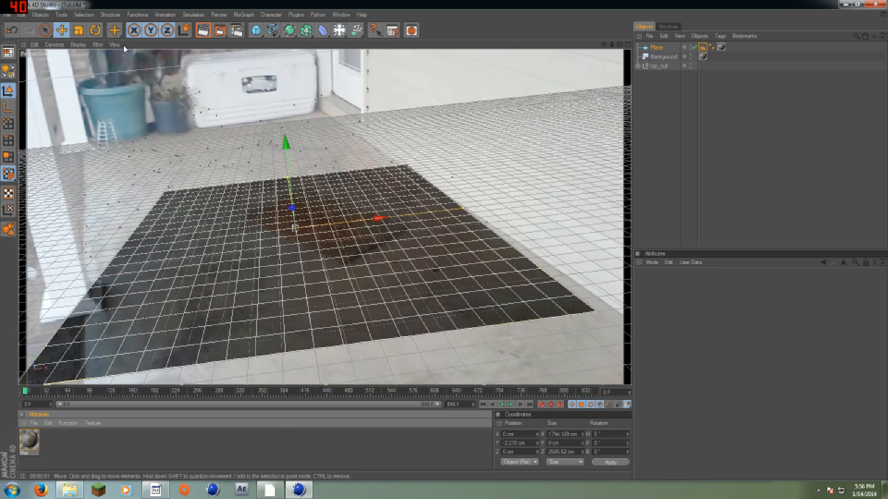
# Step: Add a Cube of about 357 x 200 x 418 cm, place it on the Plane at about X 119 cm, Y 98 cm, and preview the render
pyautogui.click(255, 29)
pyautogui.click(283, 44)
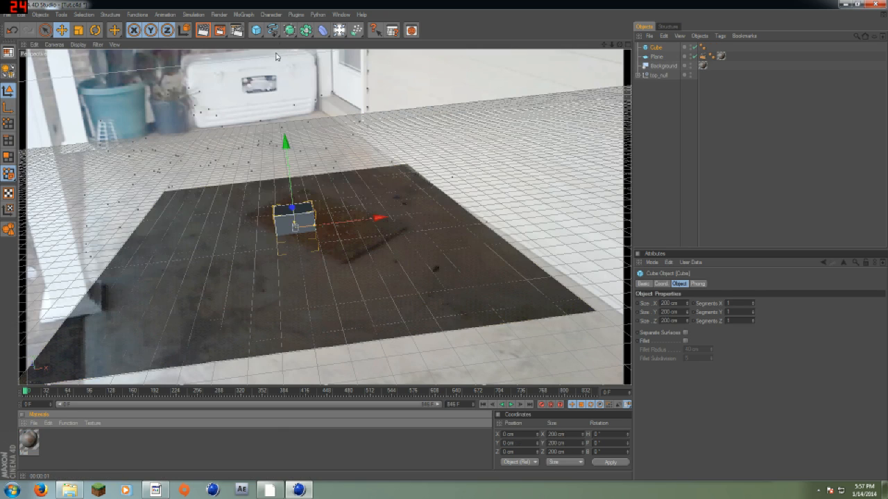
pyautogui.moveTo(286, 158)
pyautogui.mouseDown()
pyautogui.moveTo(288, 132)
pyautogui.moveTo(290, 150)
pyautogui.mouseUp()
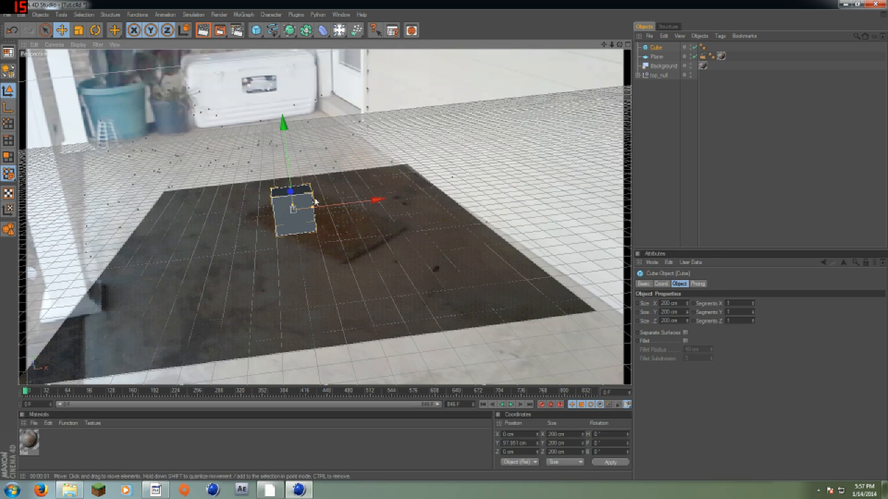
pyautogui.moveTo(312, 207); pyautogui.dragTo(292, 202)
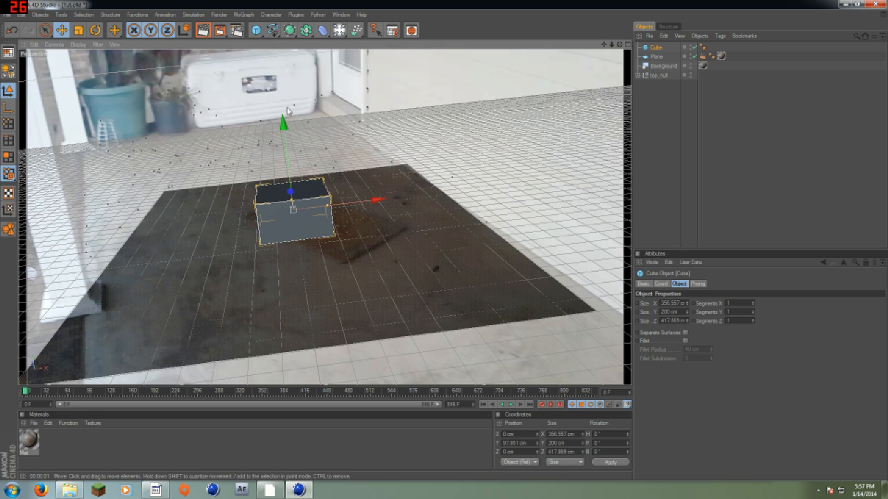
pyautogui.click(202, 30)
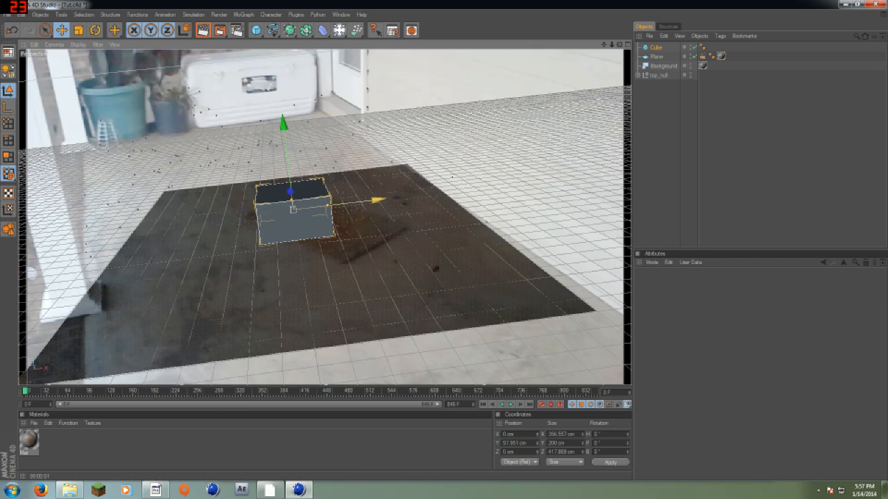
pyautogui.moveTo(376, 198); pyautogui.dragTo(405, 199)
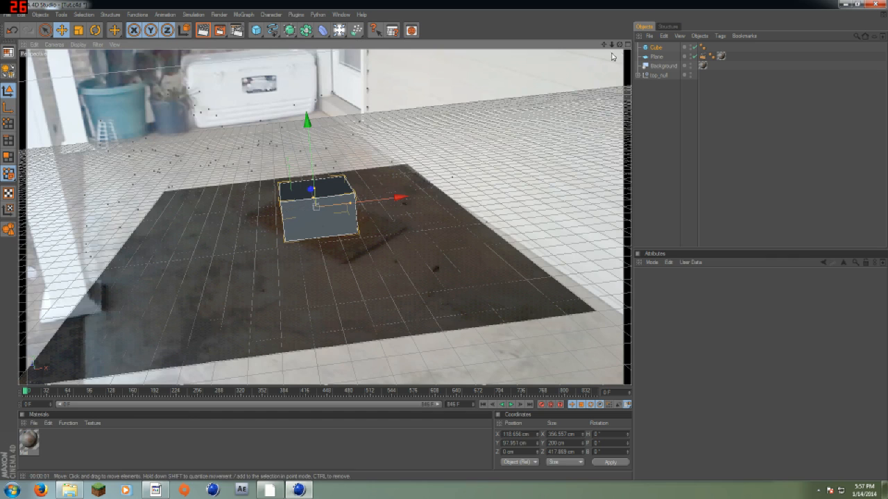
# Step: Rotate the Cube and Plane together to about H 9.4°, P 5.1°, B 0.2° to match the porch floor, and preview the render
pyautogui.click(656, 56)
pyautogui.keyDown('ctrl'); pyautogui.click(655, 48); pyautogui.keyUp('ctrl')
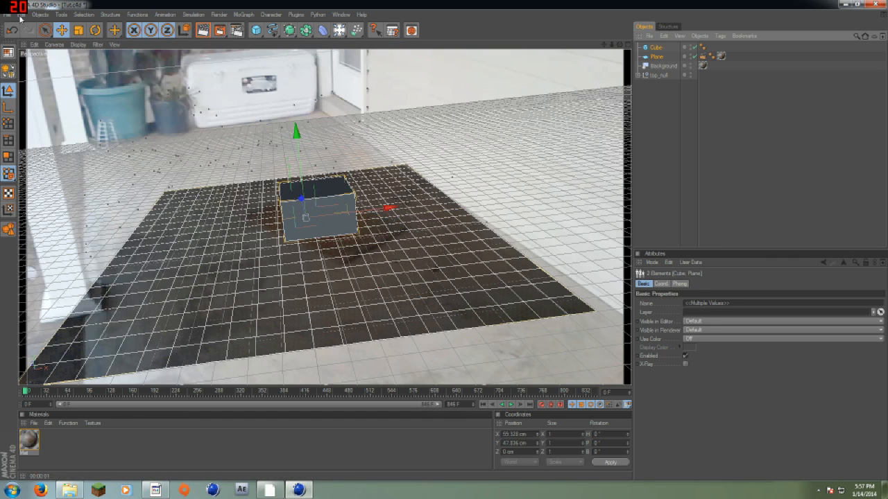
pyautogui.click(95, 30)
pyautogui.moveTo(301, 236)
pyautogui.mouseDown()
pyautogui.moveTo(313, 219)
pyautogui.moveTo(304, 237)
pyautogui.mouseUp()
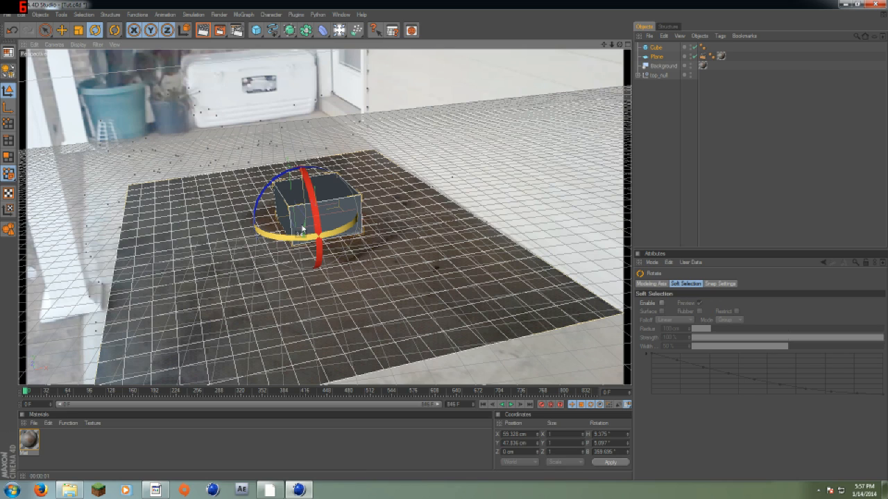
pyautogui.click(203, 30)
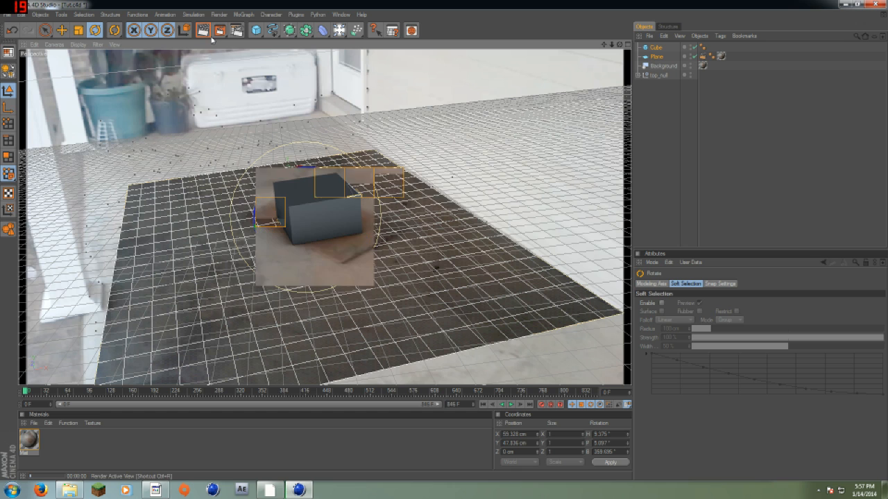
pyautogui.click(305, 467)
pyautogui.moveTo(312, 171); pyautogui.dragTo(308, 170)
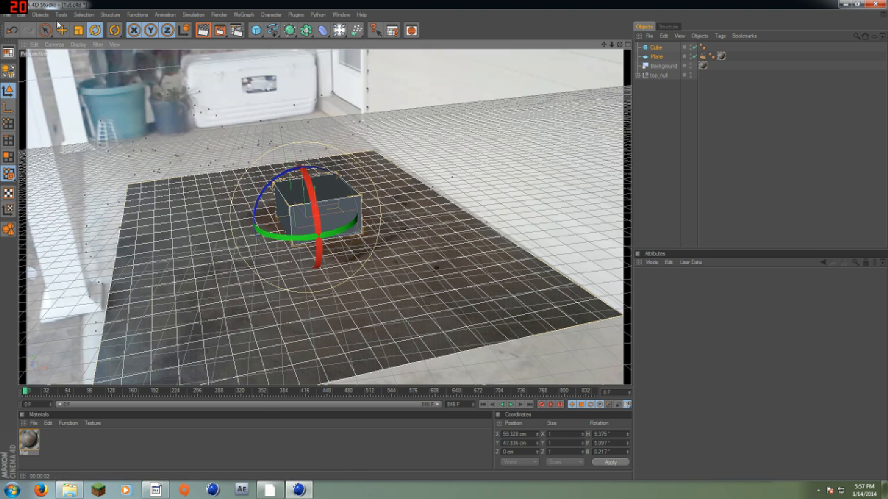
# Step: Raise the Cube and increase its height to about 303 cm, and preview the render
pyautogui.click(641, 48)
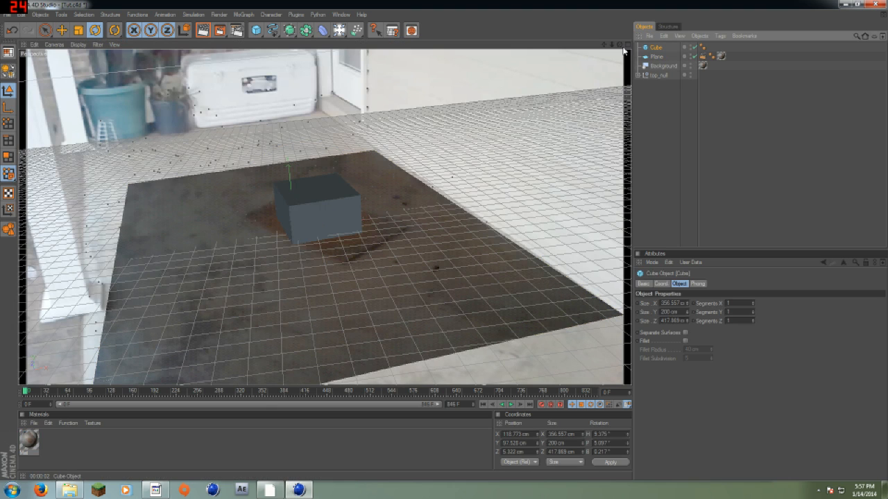
pyautogui.click(61, 30)
pyautogui.moveTo(313, 159); pyautogui.dragTo(313, 161)
pyautogui.moveTo(310, 129); pyautogui.dragTo(310, 124)
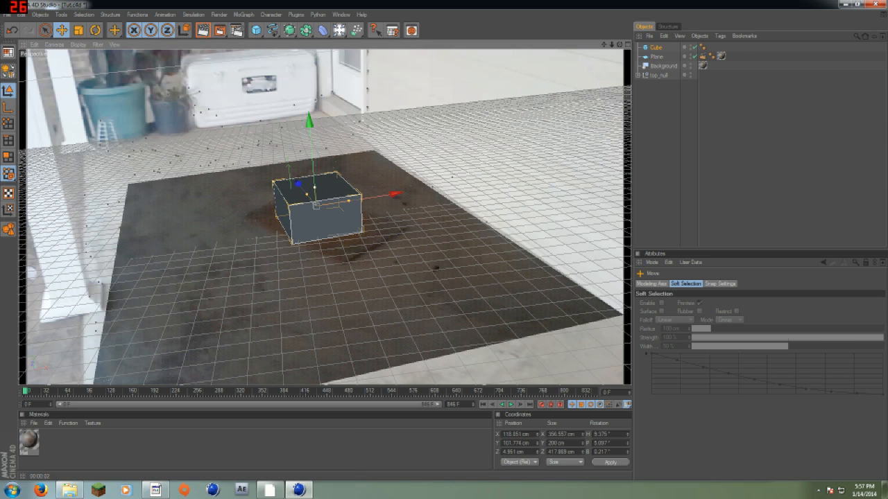
pyautogui.moveTo(310, 125); pyautogui.dragTo(309, 106)
pyautogui.click(203, 31)
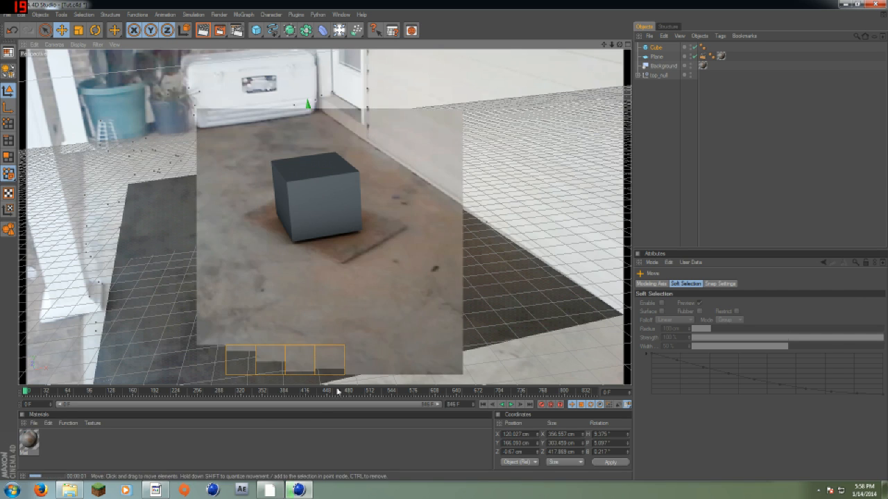
pyautogui.click(323, 213)
# Step: Lower the Cube to about Y 148 cm so it rests on the porch floor, previewing the render to check the contact
pyautogui.moveTo(310, 109); pyautogui.dragTo(309, 110)
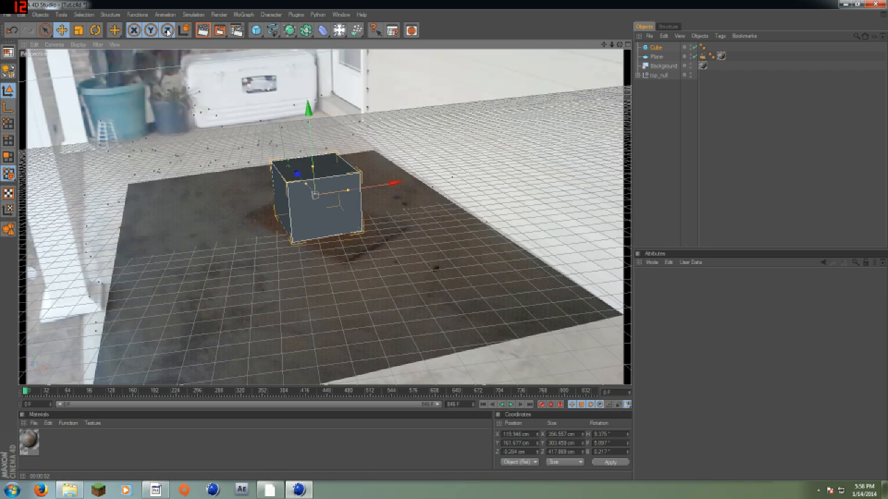
pyautogui.click(203, 31)
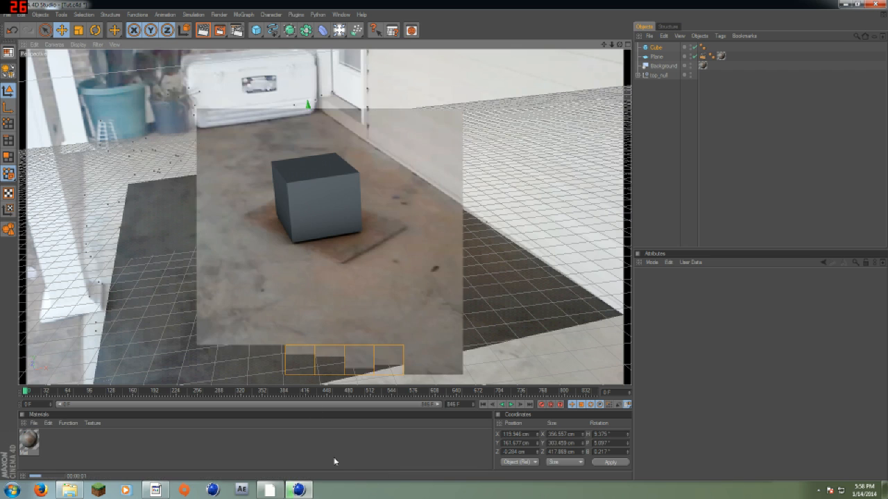
pyautogui.click(300, 451)
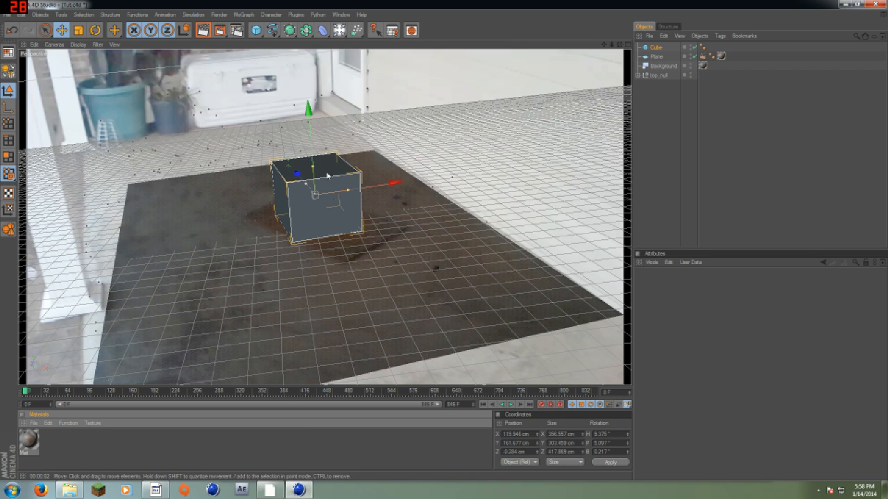
pyautogui.moveTo(309, 111); pyautogui.dragTo(309, 114)
pyautogui.click(204, 31)
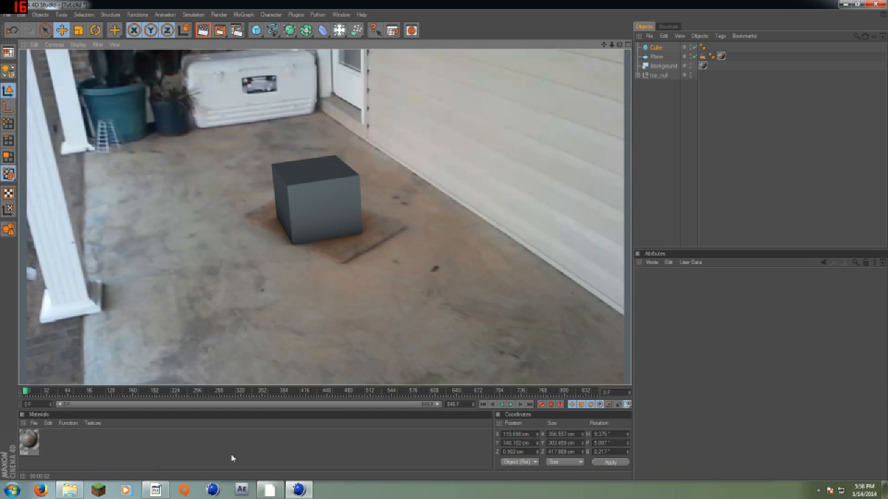
pyautogui.click(169, 464)
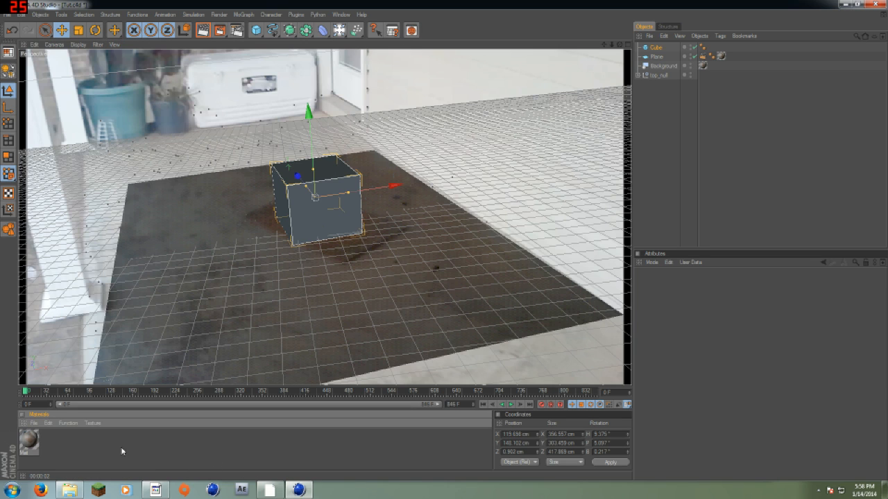
# Step: Create a new material and load a Gradient shader as its Color texture
pyautogui.doubleClick(75, 459)
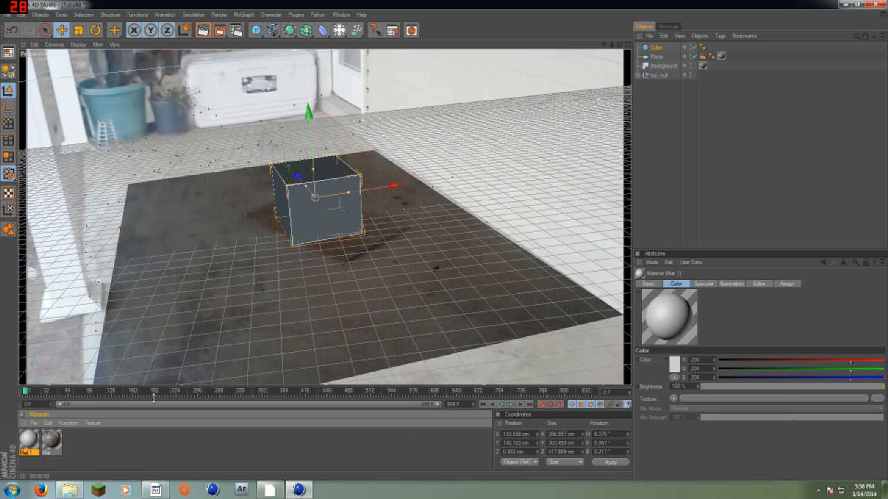
pyautogui.doubleClick(28, 438)
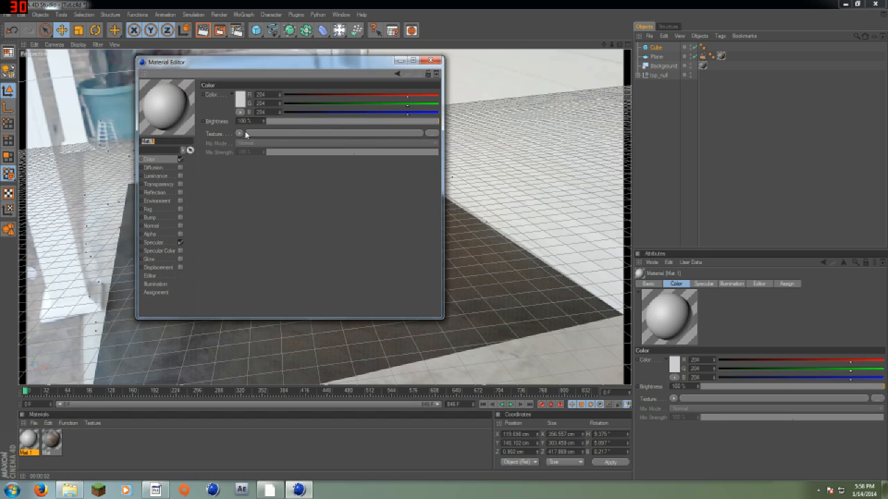
pyautogui.click(239, 134)
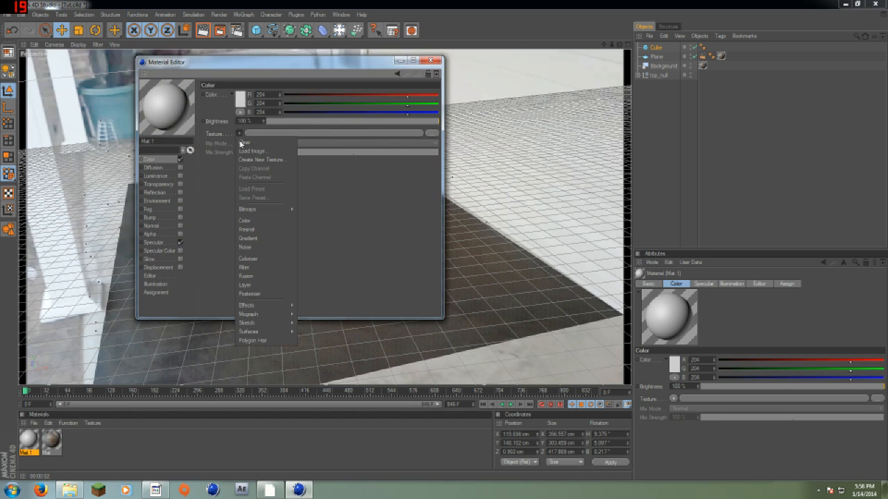
pyautogui.click(256, 240)
pyautogui.click(247, 154)
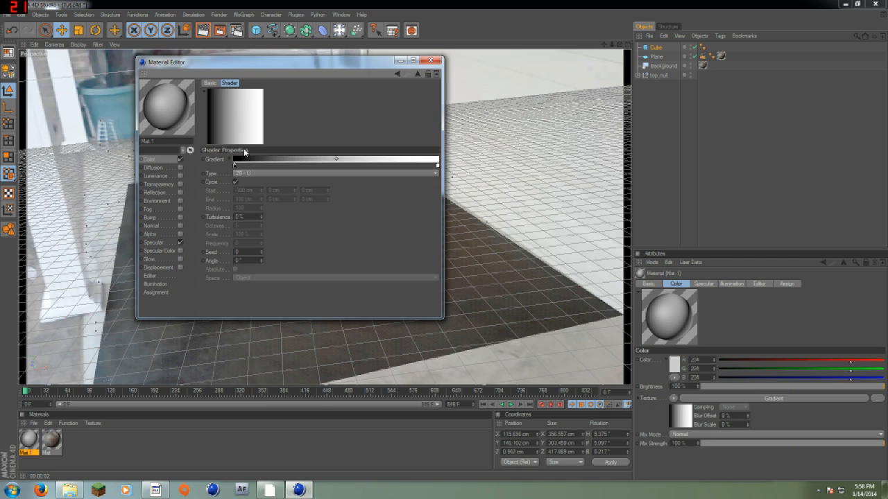
# Step: Color the gradient's black start knot light blue with hue 190° and its white end knot a deeper blue
pyautogui.doubleClick(235, 166)
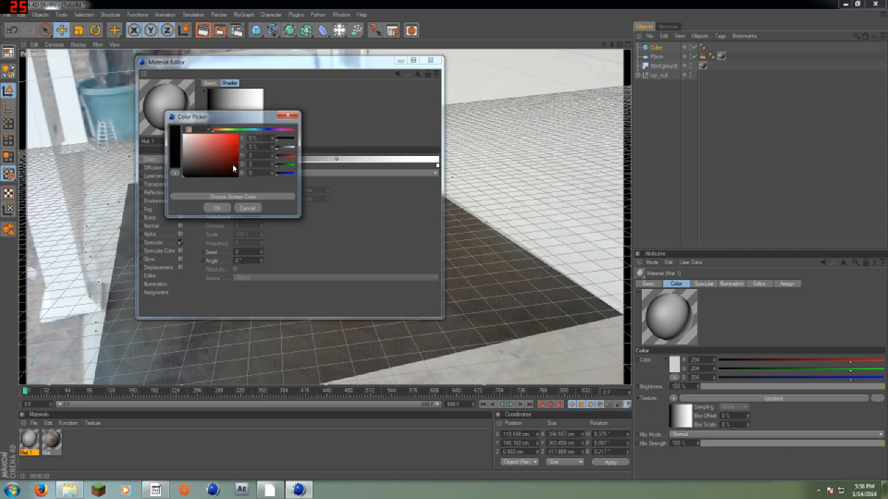
pyautogui.click(259, 132)
pyautogui.moveTo(260, 132)
pyautogui.mouseDown()
pyautogui.moveTo(267, 132)
pyautogui.moveTo(255, 132)
pyautogui.mouseUp()
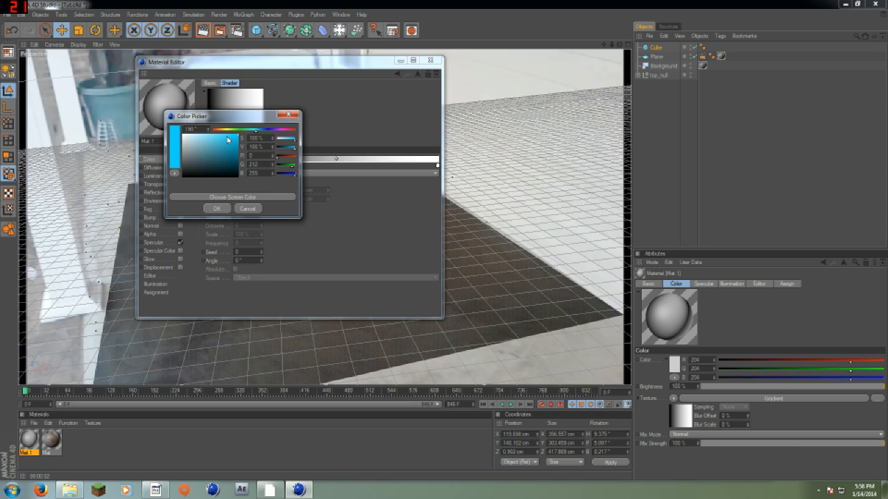
pyautogui.click(227, 135)
pyautogui.click(216, 208)
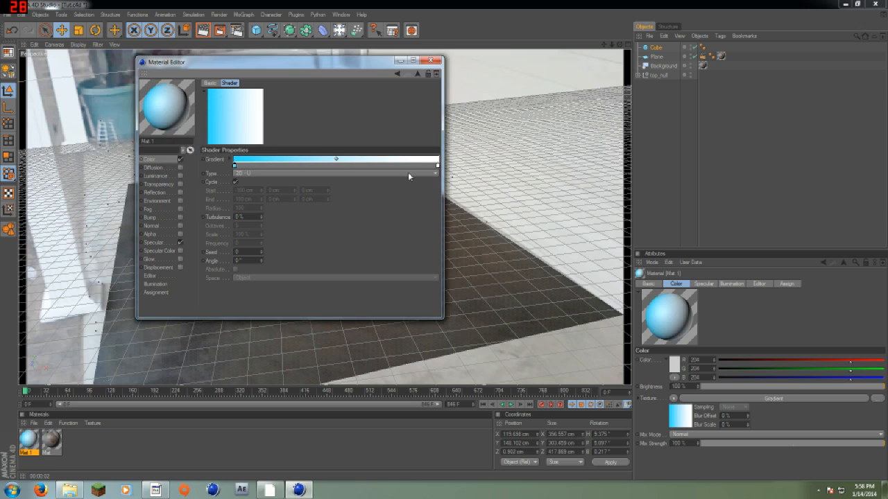
pyautogui.doubleClick(436, 165)
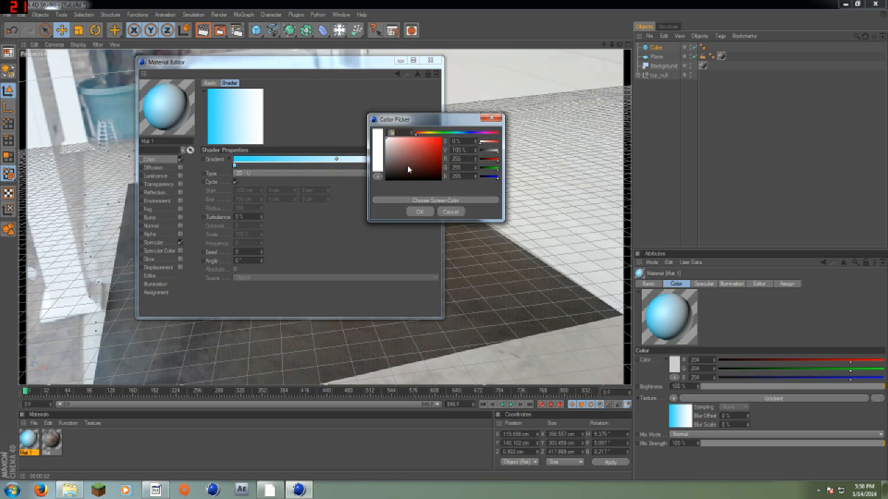
pyautogui.moveTo(450, 133)
pyautogui.mouseDown()
pyautogui.moveTo(464, 133)
pyautogui.moveTo(446, 137)
pyautogui.mouseUp()
pyautogui.click(420, 211)
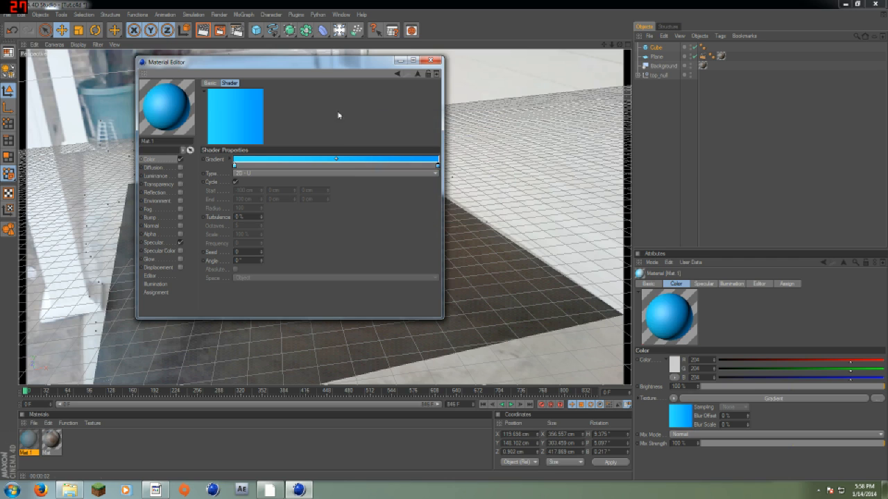
pyautogui.click(430, 60)
# Step: Apply the blue gradient material to the Cube and preview the render
pyautogui.moveTo(25, 439); pyautogui.dragTo(320, 222)
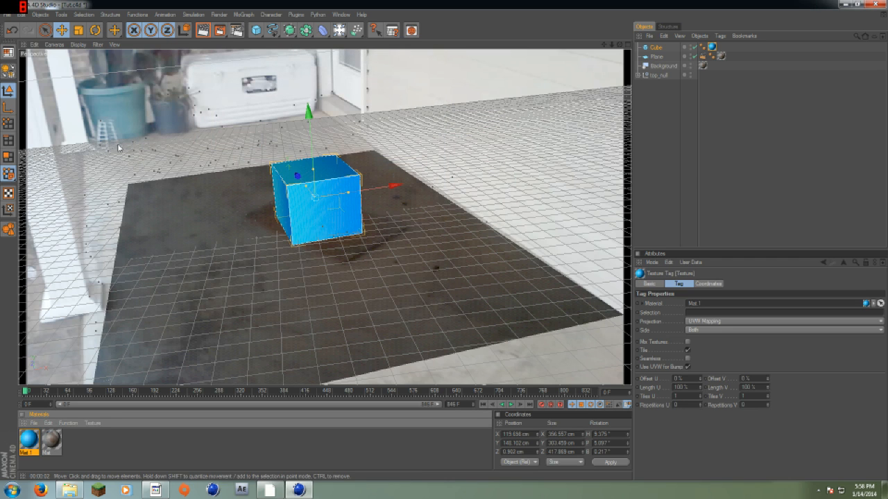
pyautogui.click(203, 30)
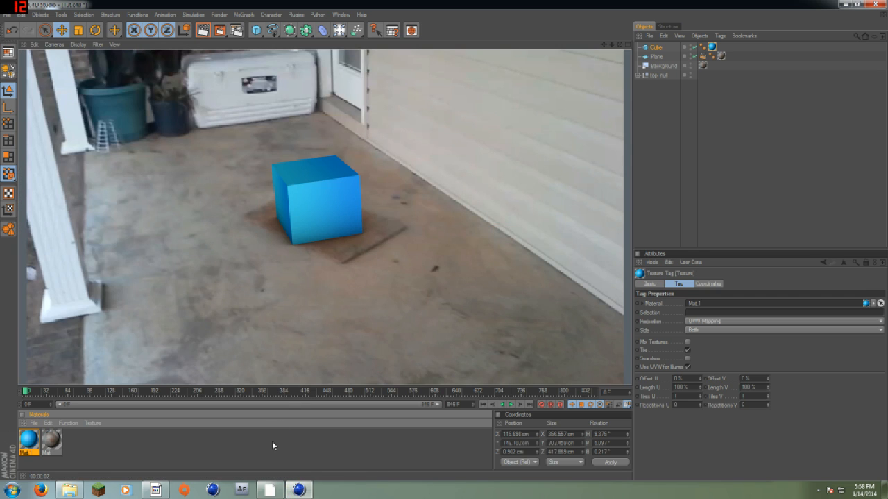
pyautogui.click(272, 441)
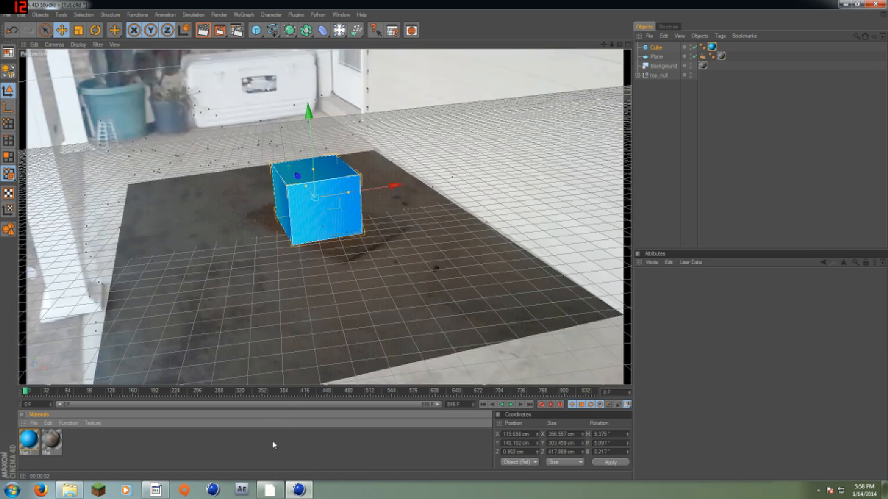
# Step: Add an omni Light and move it to about X -722 cm, Y 438 cm, Z -708 cm, in front of and beside the Cube
pyautogui.click(339, 30)
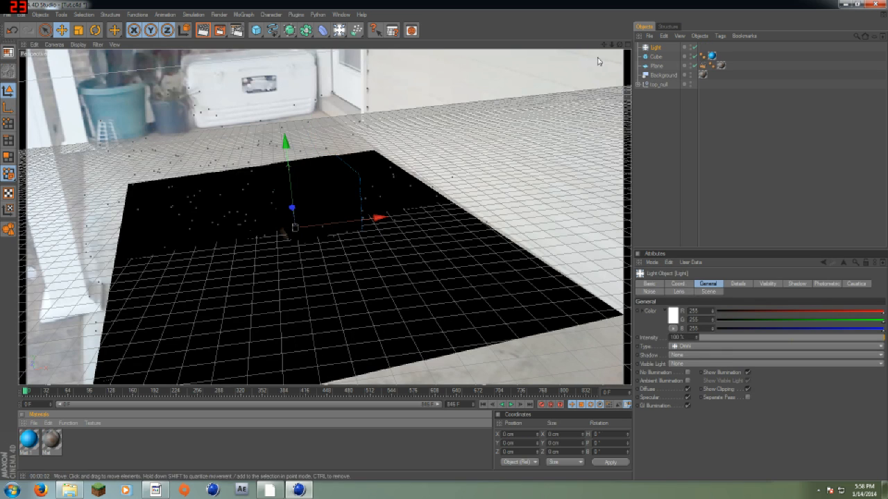
pyautogui.moveTo(285, 151); pyautogui.dragTo(276, 57)
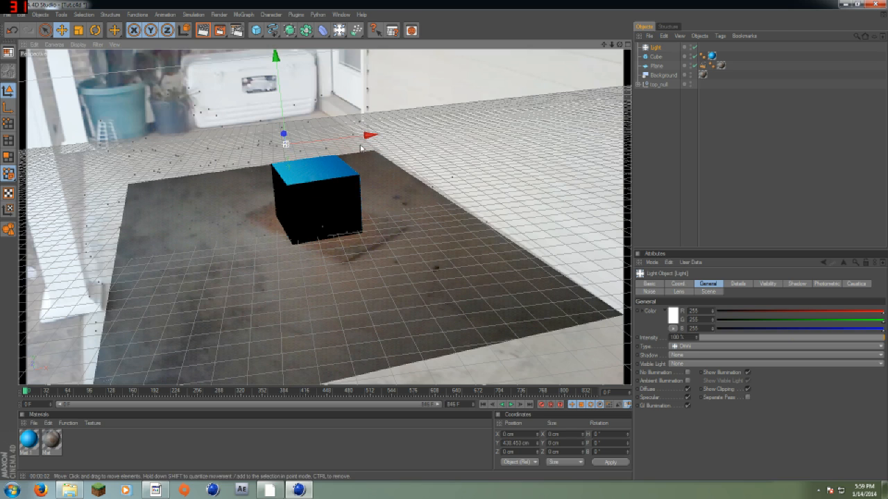
pyautogui.moveTo(359, 150); pyautogui.dragTo(219, 163)
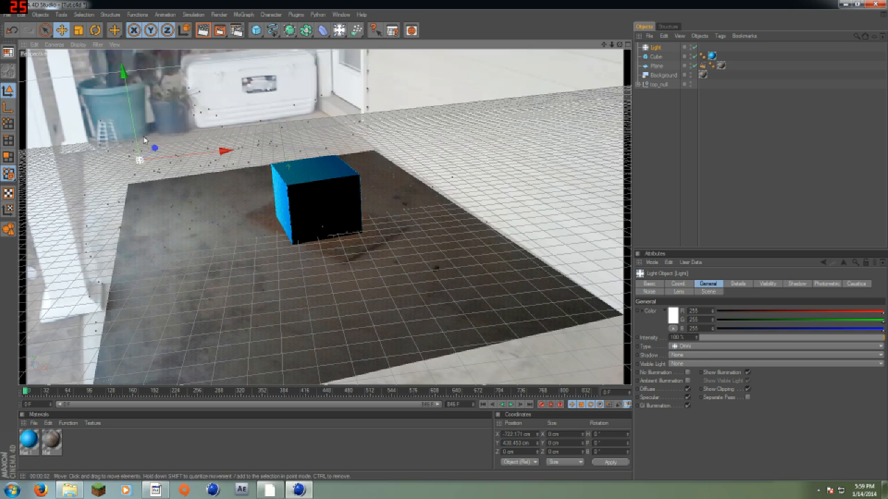
pyautogui.moveTo(155, 148); pyautogui.dragTo(119, 177)
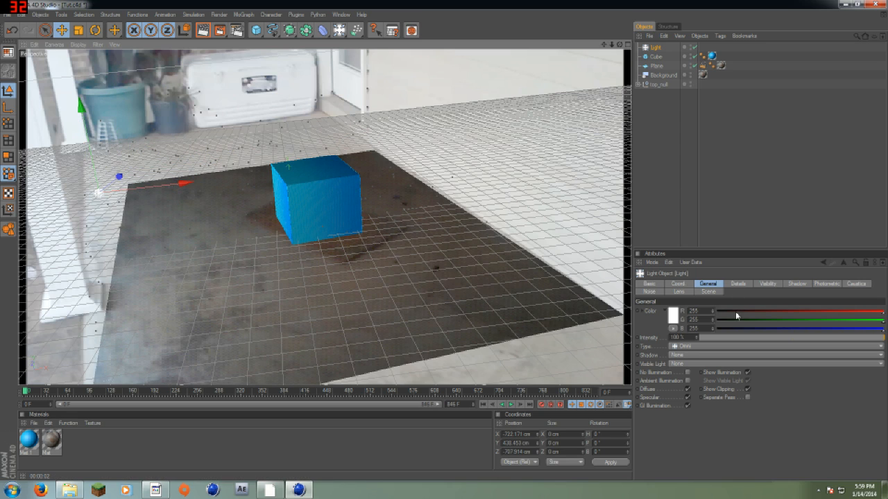
# Step: Set the Light's shadow to Shadow Maps (Soft) with a shadow map Resolution X of 250
pyautogui.click(684, 355)
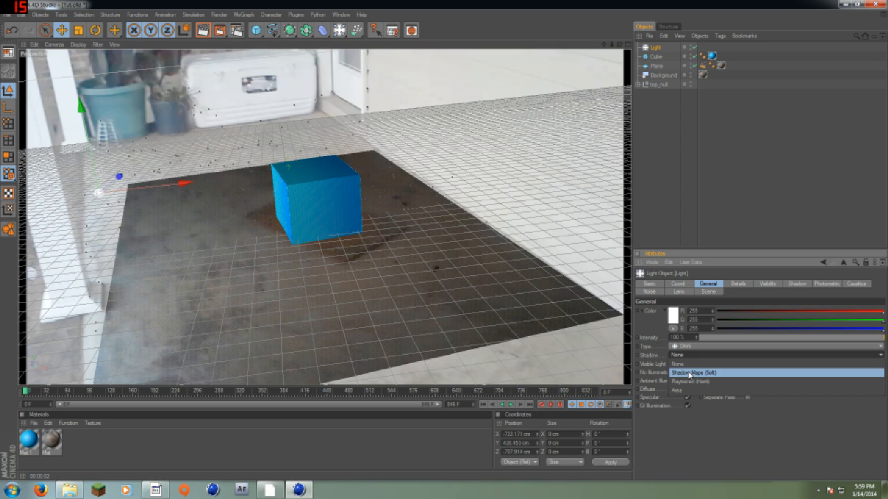
pyautogui.click(687, 367)
pyautogui.click(799, 286)
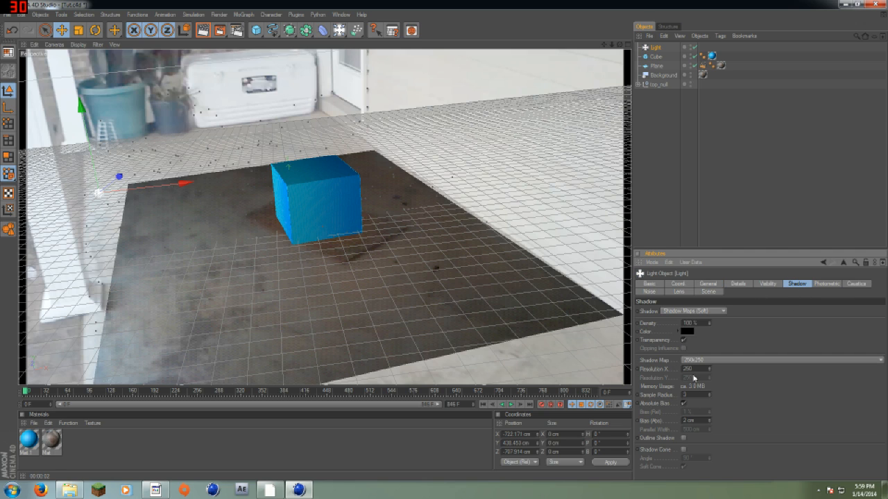
pyautogui.moveTo(694, 369); pyautogui.dragTo(650, 370)
pyautogui.write('5')
pyautogui.press('BackSpace')
pyautogui.write('40')
pyautogui.press('Return')
pyautogui.write('250')
pyautogui.press('Return')
# Step: Preview the render with the Light's shadow, and delete the Light from the scene
pyautogui.click(202, 30)
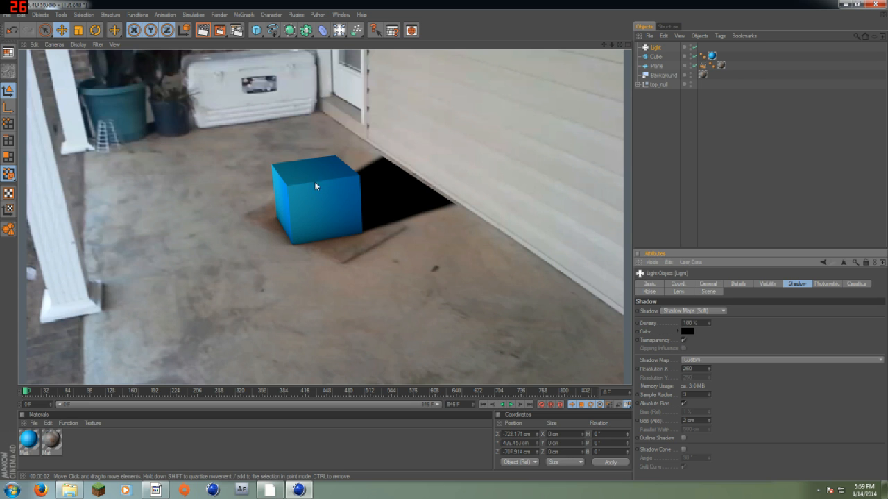
pyautogui.click(315, 433)
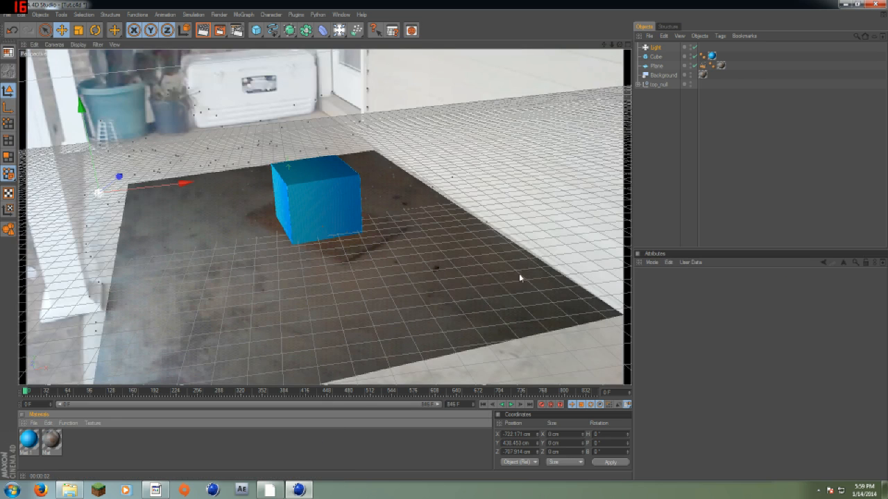
pyautogui.click(653, 48)
pyautogui.press('Delete')
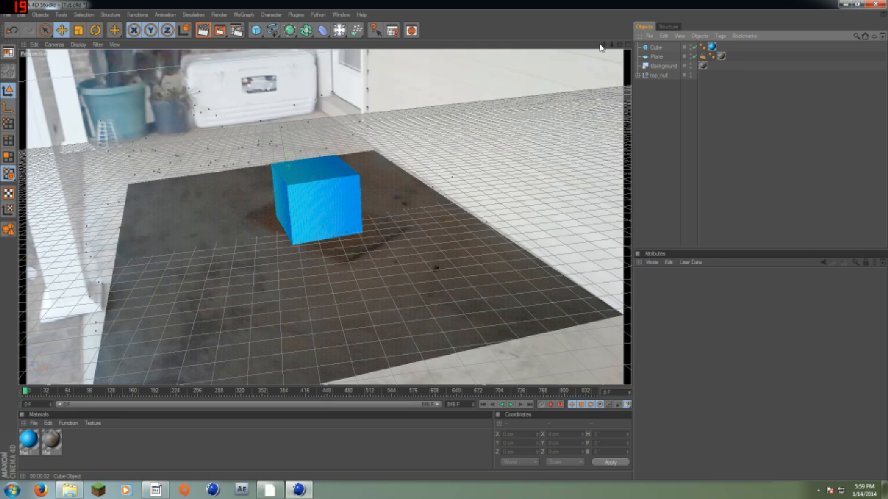
# Step: Try adding Global Illumination to the render settings, remove it, and review the Ambient Occlusion settings
pyautogui.click(236, 32)
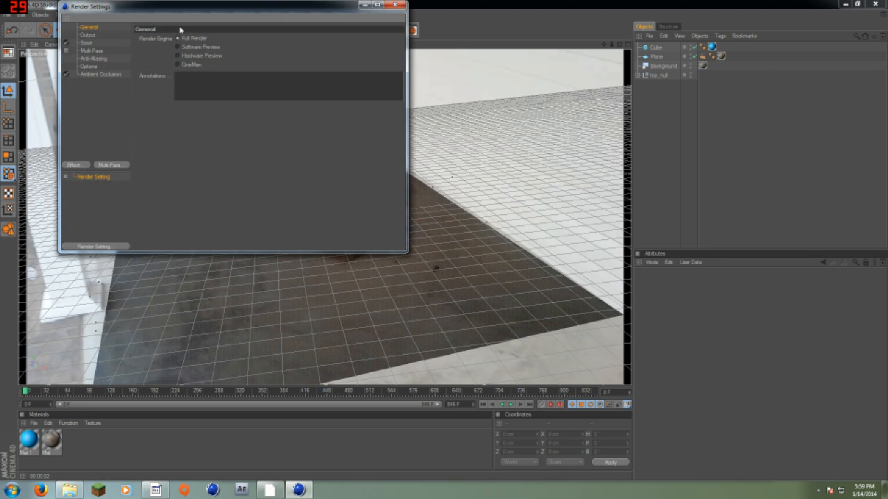
pyautogui.moveTo(185, 11); pyautogui.dragTo(222, 54)
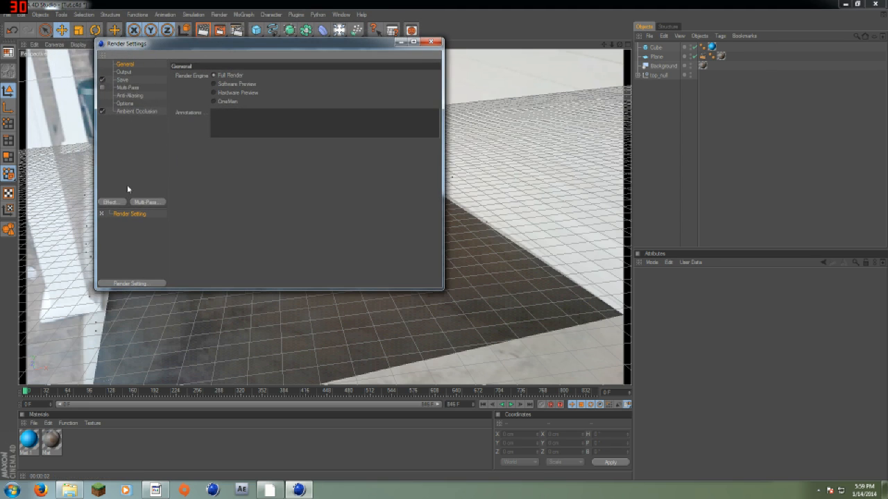
pyautogui.click(111, 202)
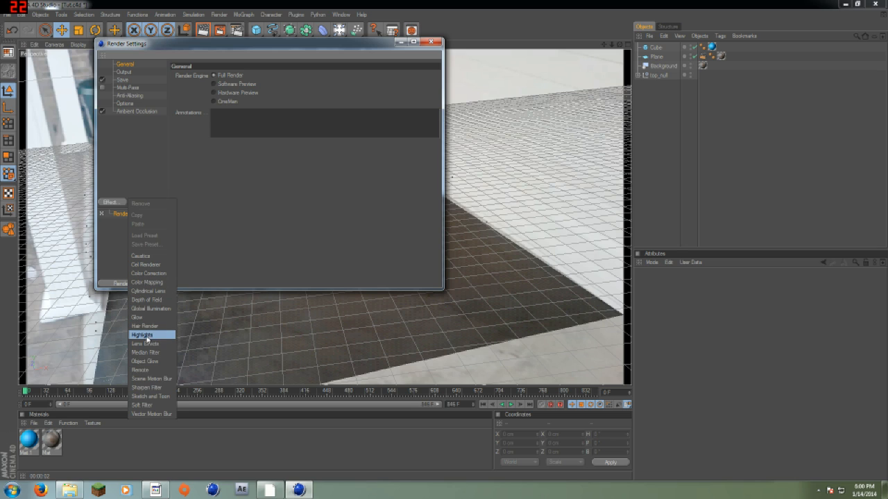
pyautogui.click(147, 309)
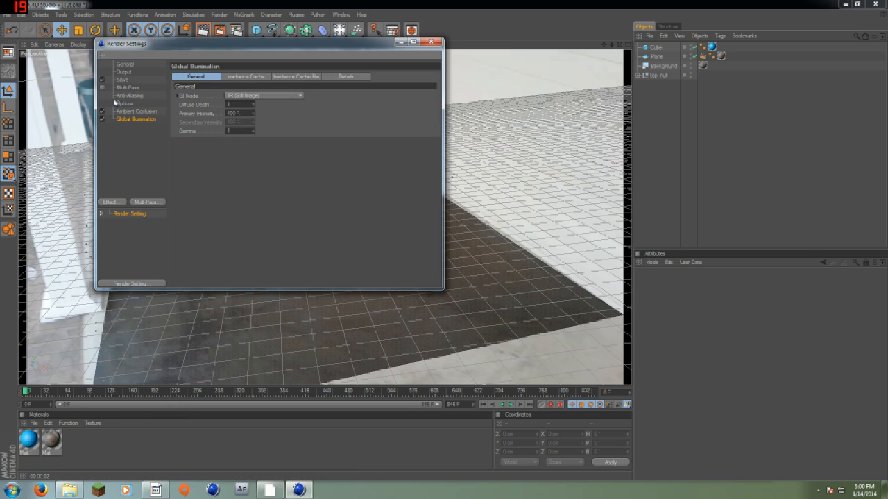
pyautogui.press('Delete')
pyautogui.click(127, 110)
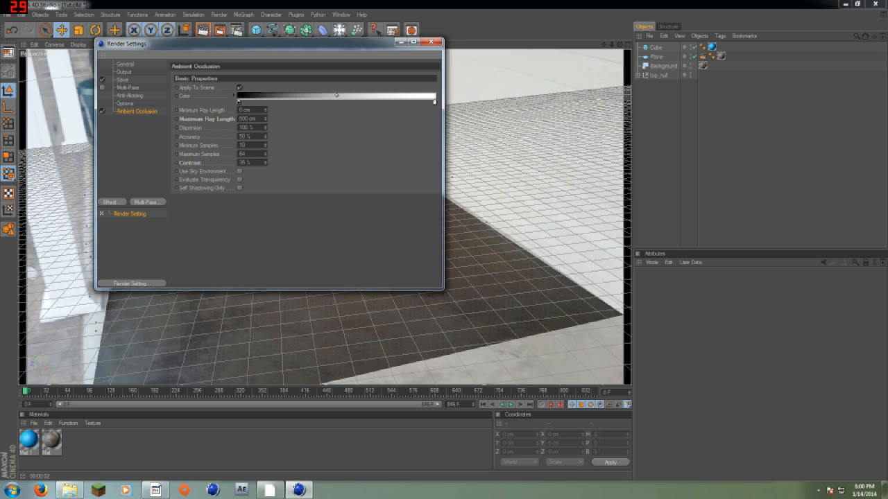
pyautogui.click(431, 42)
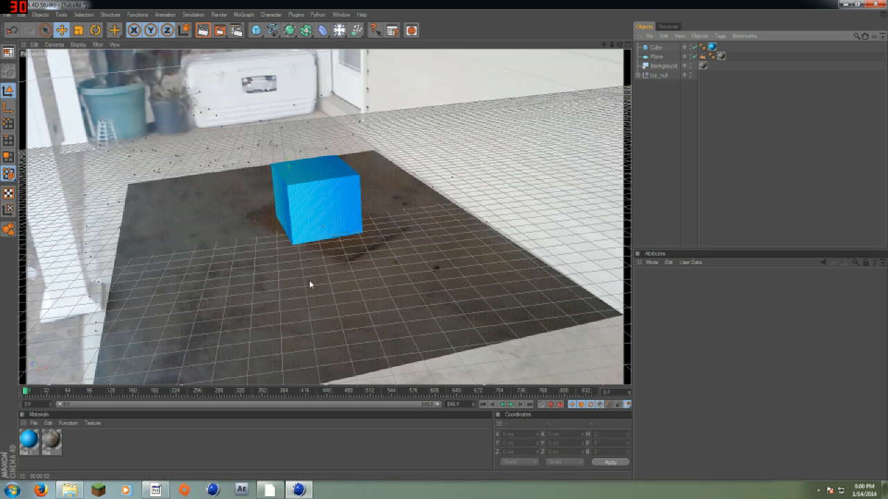
# Step: Preview the render of the Cube on the floor plane at frame 0 and at frame 469
pyautogui.click(204, 32)
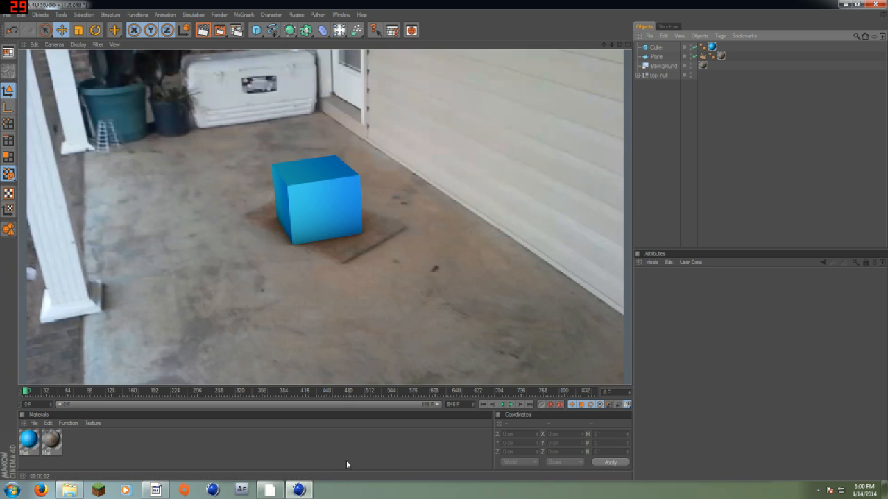
pyautogui.click(347, 464)
pyautogui.moveTo(23, 395); pyautogui.dragTo(281, 393)
pyautogui.moveTo(310, 400); pyautogui.dragTo(342, 403)
pyautogui.hotkey('ctrl', 'r')
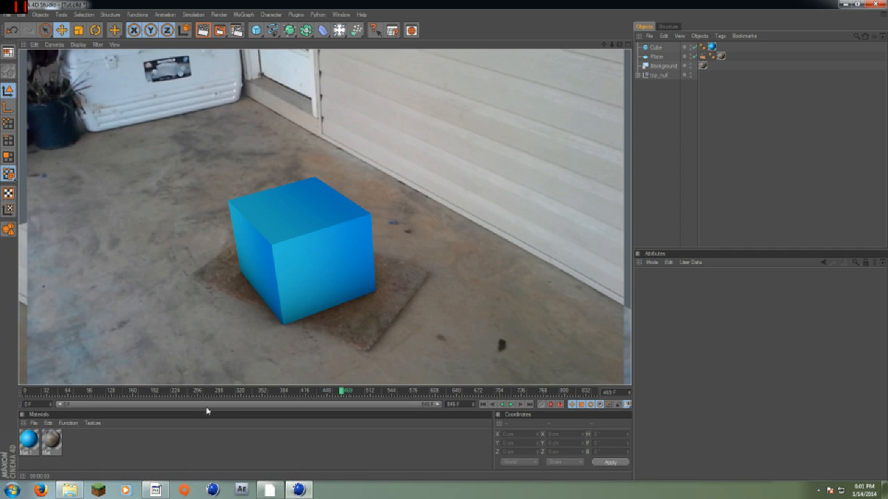
pyautogui.click(313, 418)
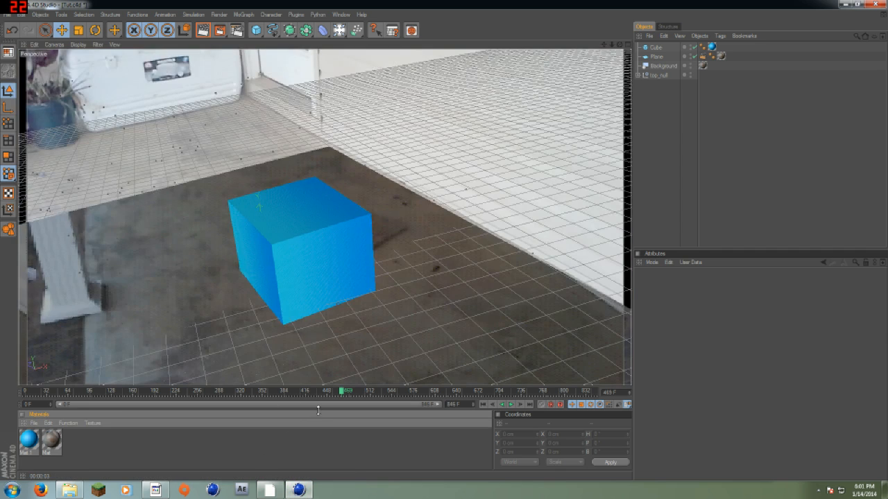
# Step: Preview the render at frames 680 and 814, and return the timeline to frame 0
pyautogui.moveTo(348, 393); pyautogui.dragTo(483, 394)
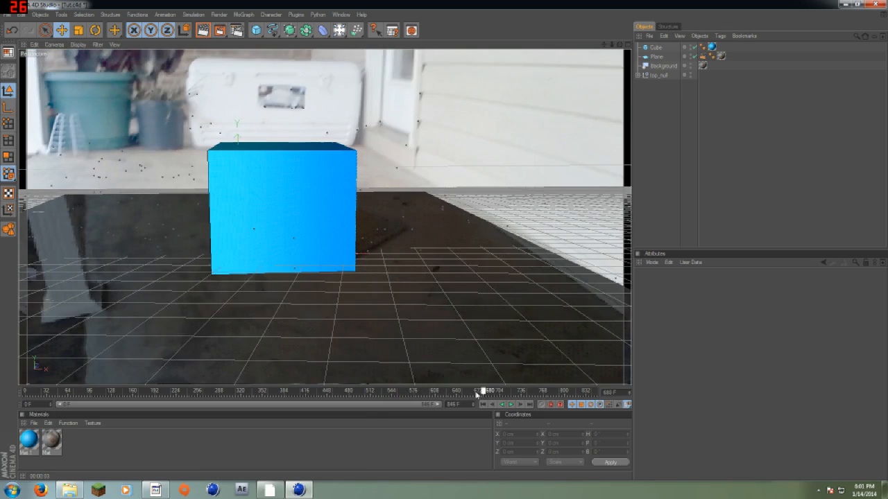
pyautogui.click(202, 30)
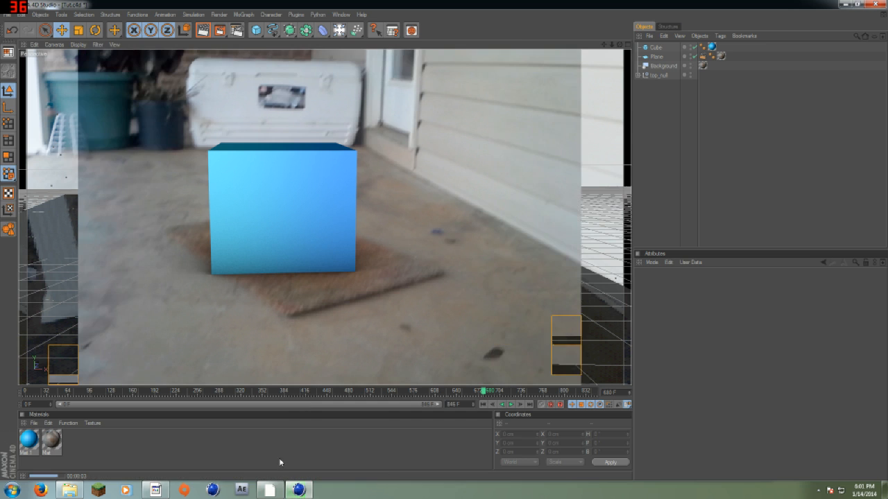
pyautogui.click(280, 461)
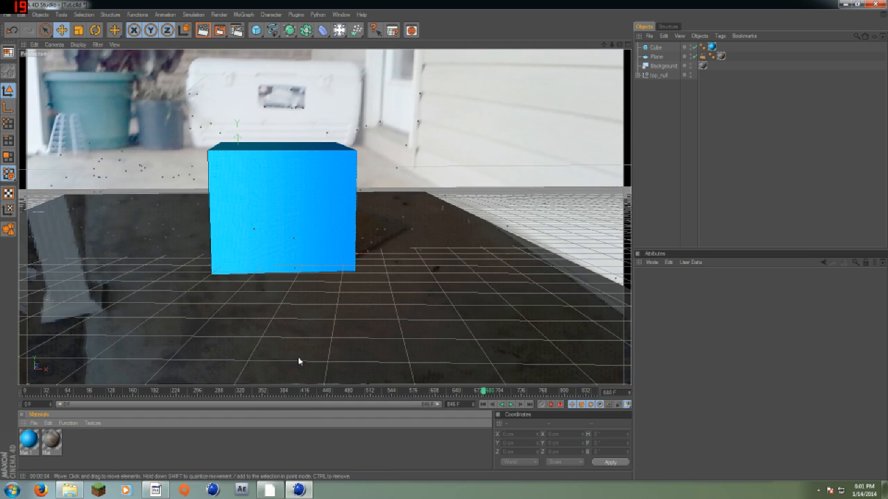
pyautogui.moveTo(488, 393); pyautogui.dragTo(575, 393)
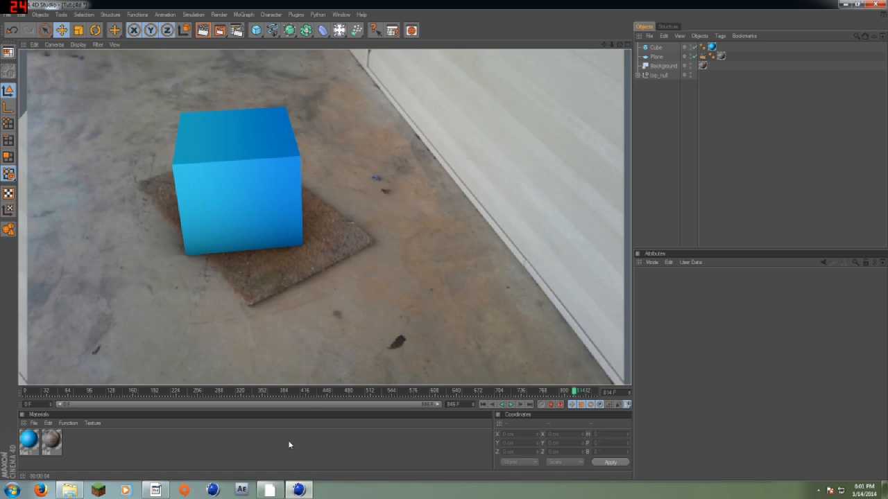
pyautogui.click(290, 444)
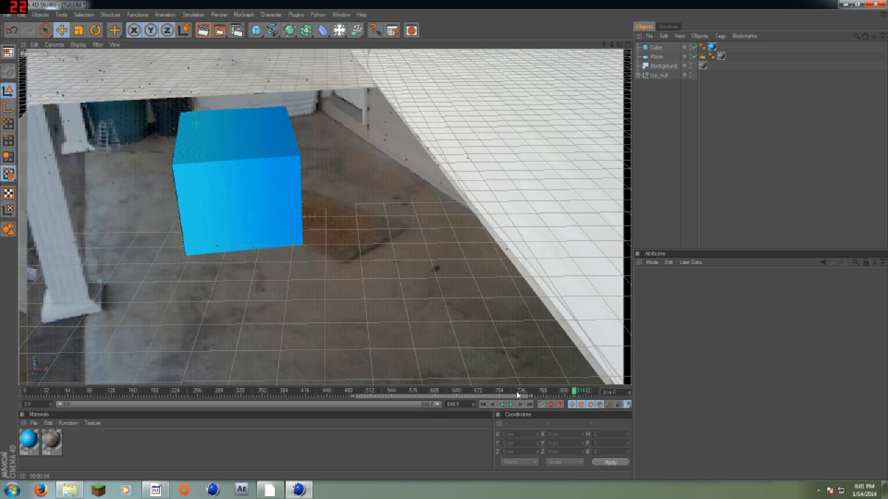
pyautogui.moveTo(562, 392); pyautogui.dragTo(1, 355)
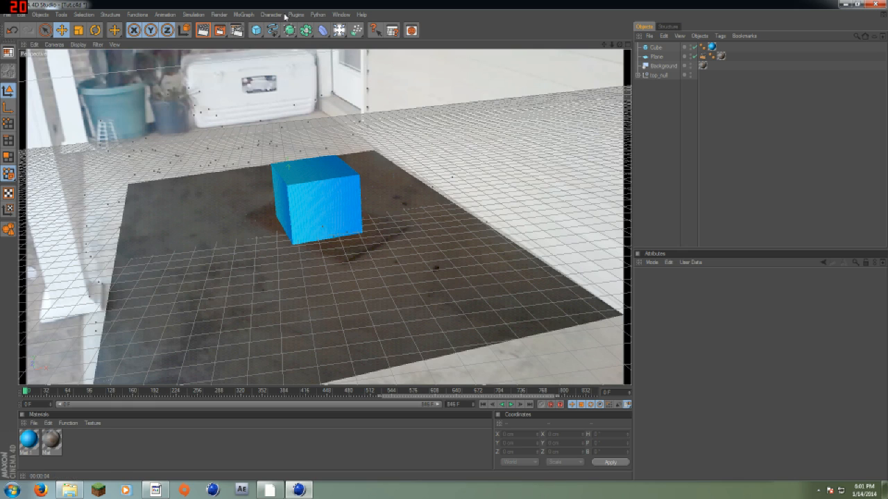
# Step: Close Cinema 4D, play the Test 2 video clip to review the tracked mannequin, and close the player and the folder window
pyautogui.click(877, 5)
pyautogui.click(464, 281)
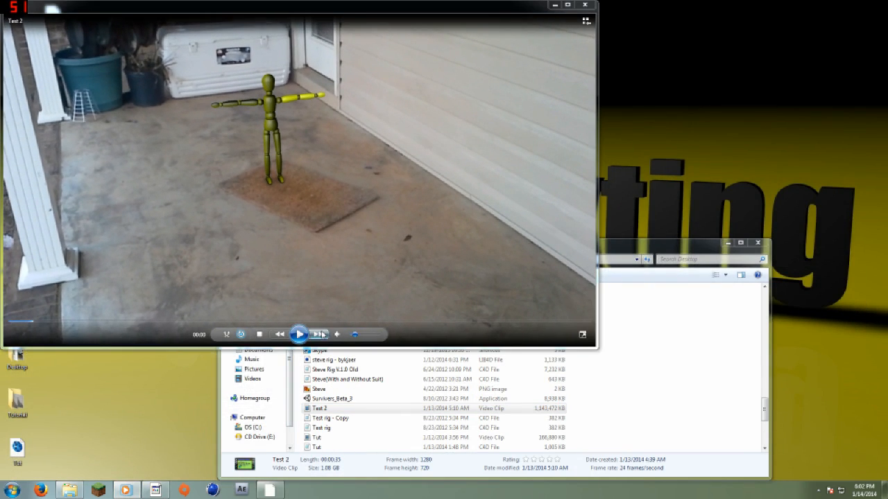
pyautogui.click(299, 335)
pyautogui.click(299, 335)
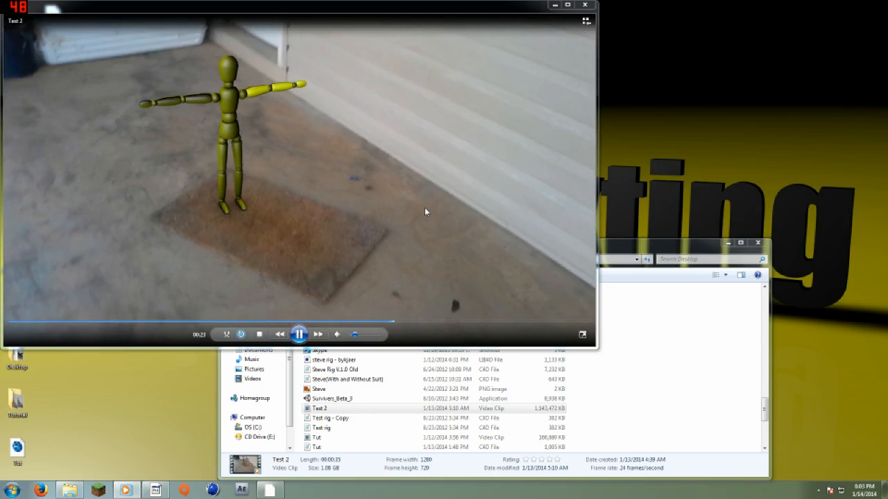
pyautogui.click(585, 6)
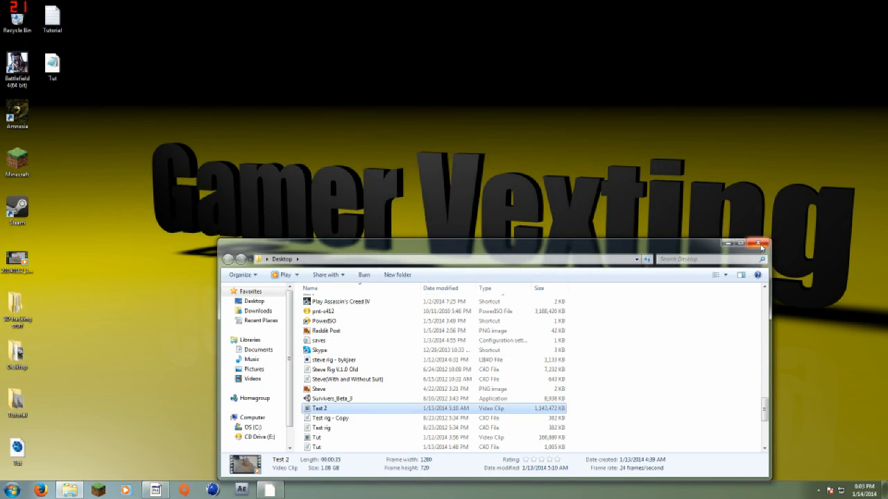
pyautogui.click(762, 245)
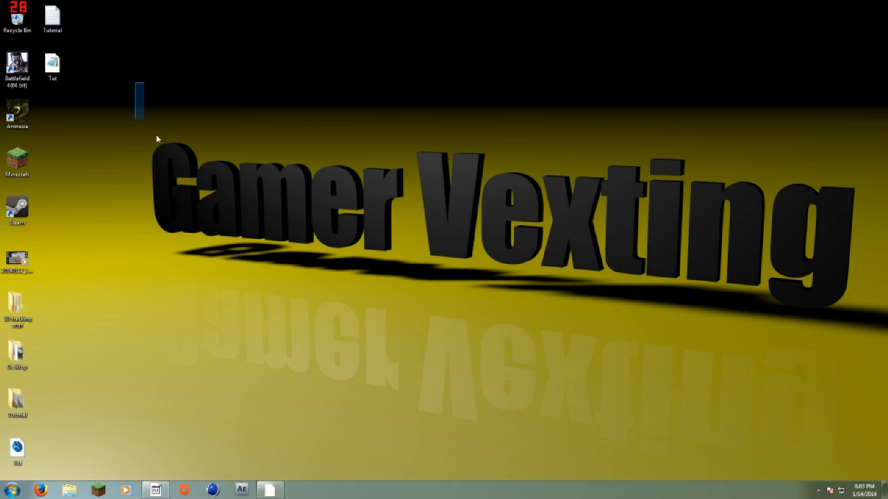
pyautogui.moveTo(157, 138); pyautogui.dragTo(885, 347)
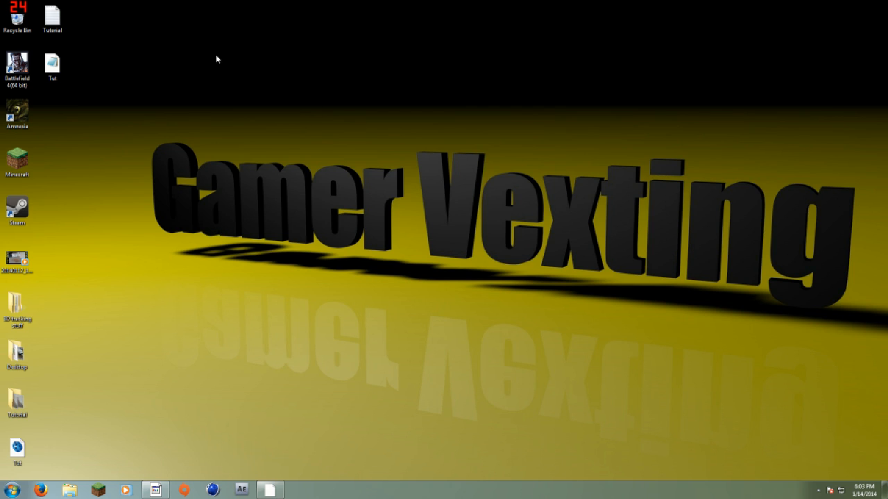
pyautogui.moveTo(106, 94); pyautogui.dragTo(882, 359)
pyautogui.moveTo(135, 120); pyautogui.dragTo(773, 323)
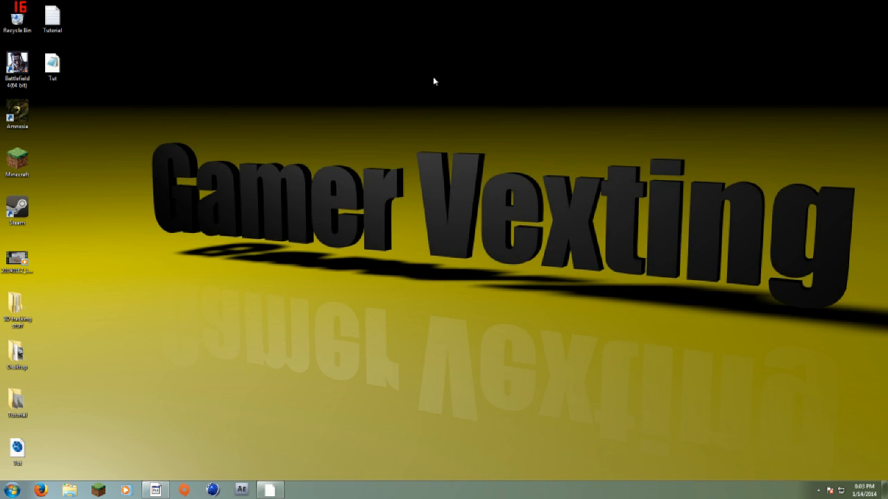